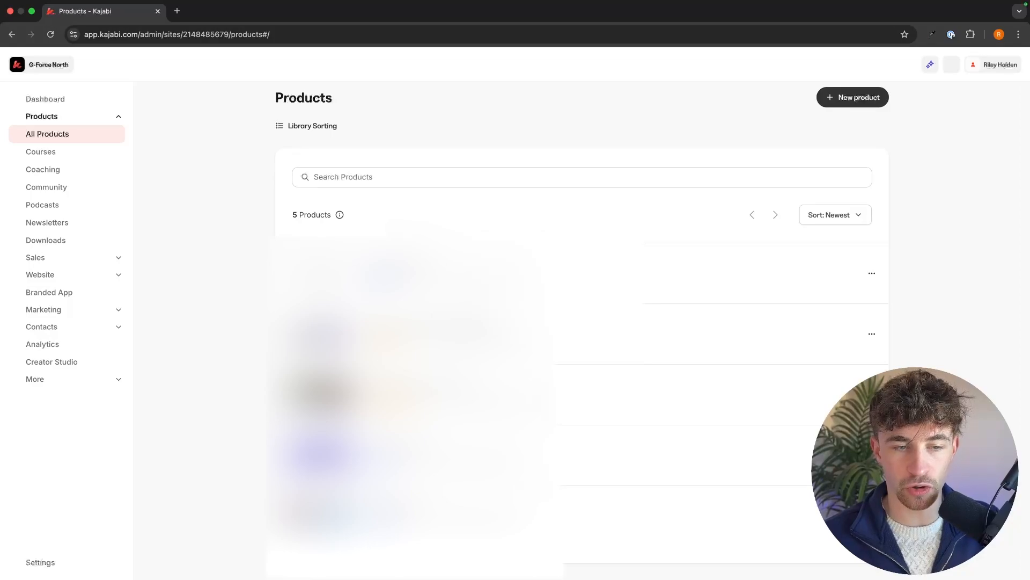
- Start creating a new product of the Course type
scroll(583, 322, "up", 1)
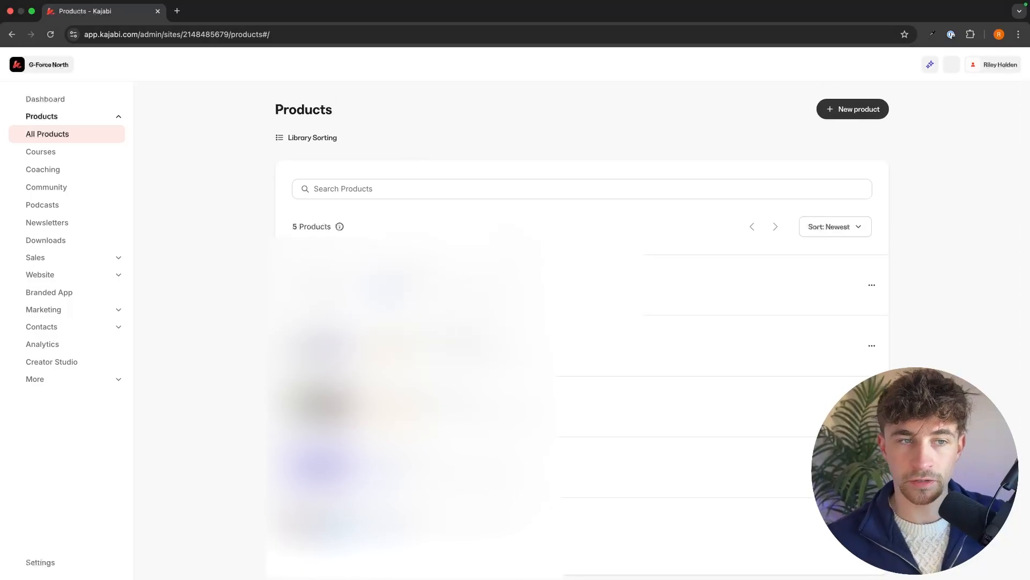
left_click(852, 111)
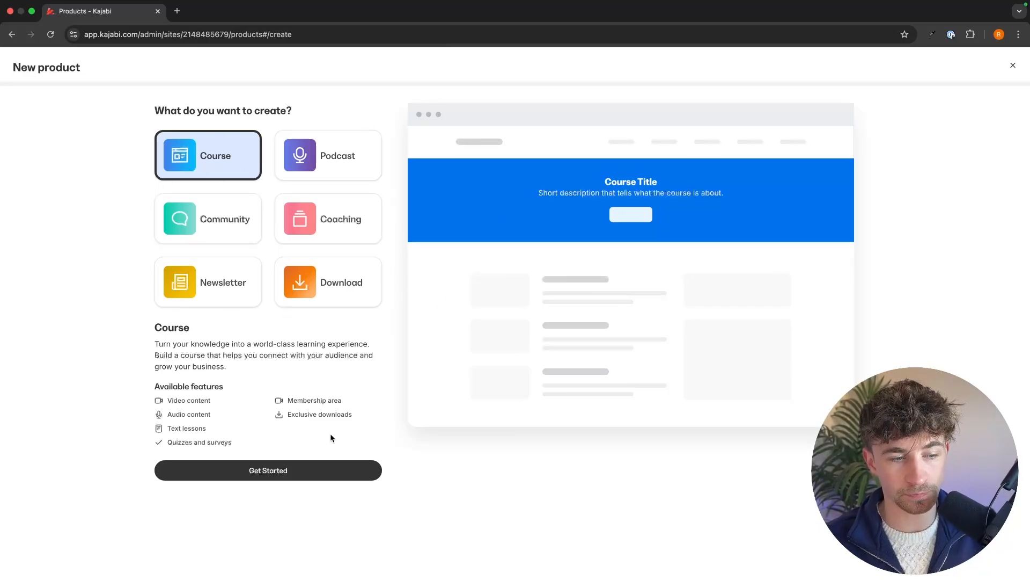
left_click(272, 470)
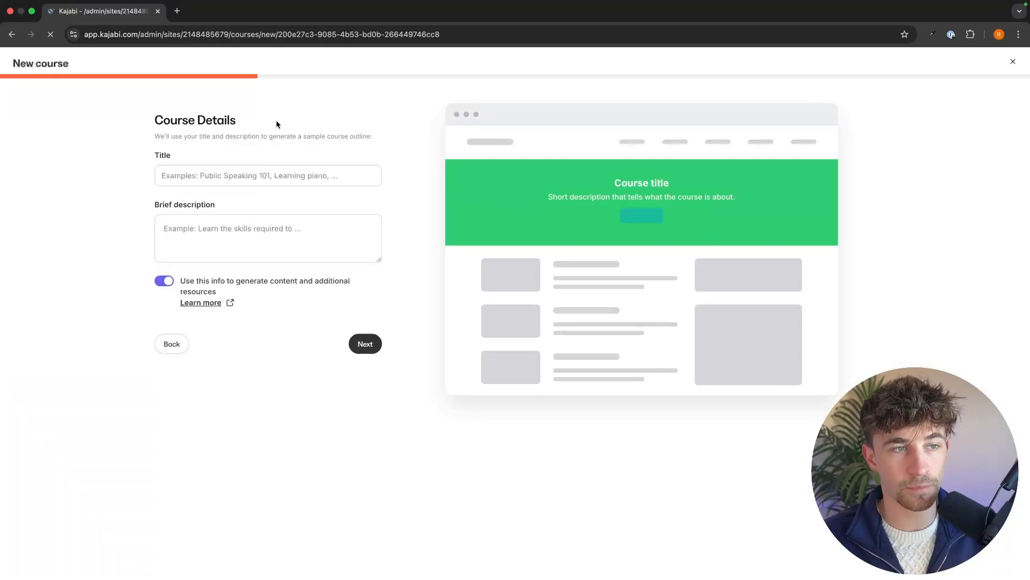
- Title the new course "Launch Your First Online Business"
left_click_drag(156, 123, 237, 120)
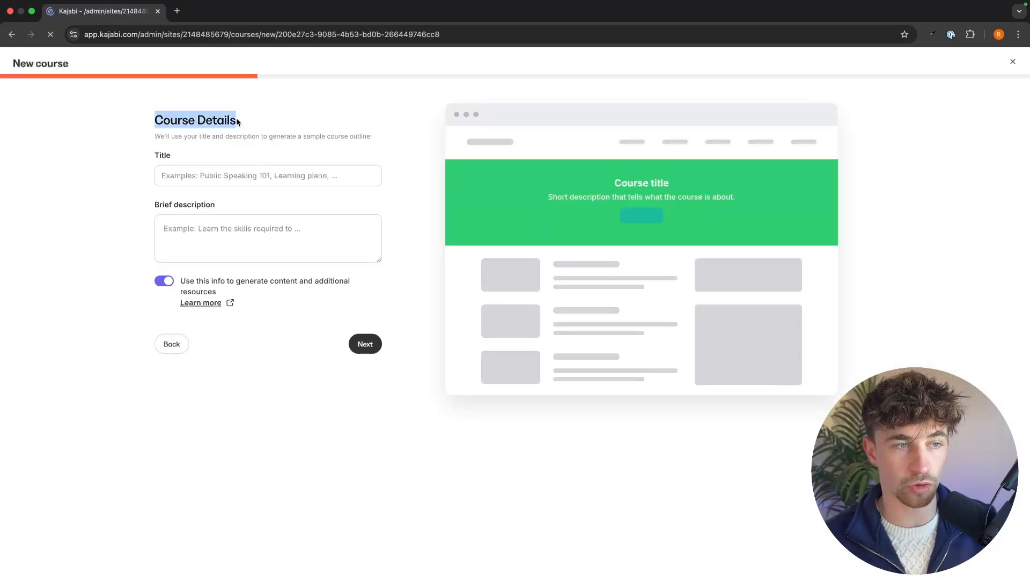
left_click(265, 119)
left_click(203, 177)
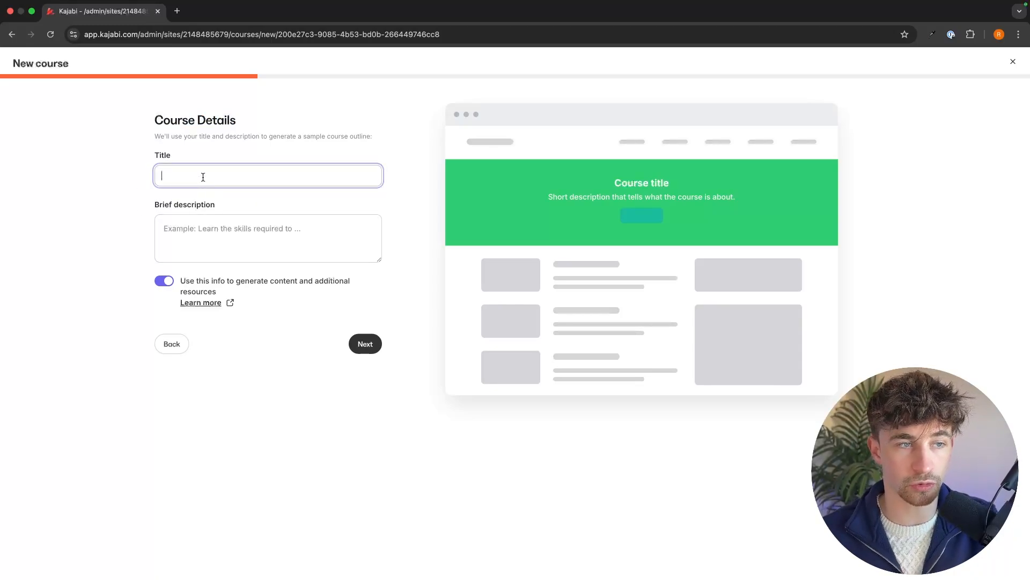
type("Lau")
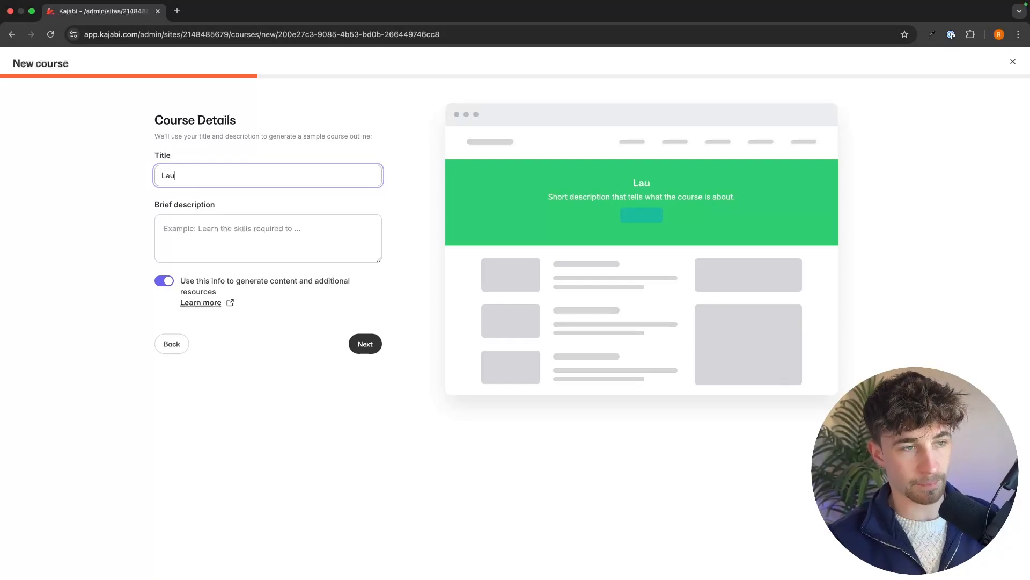
type("nch Y")
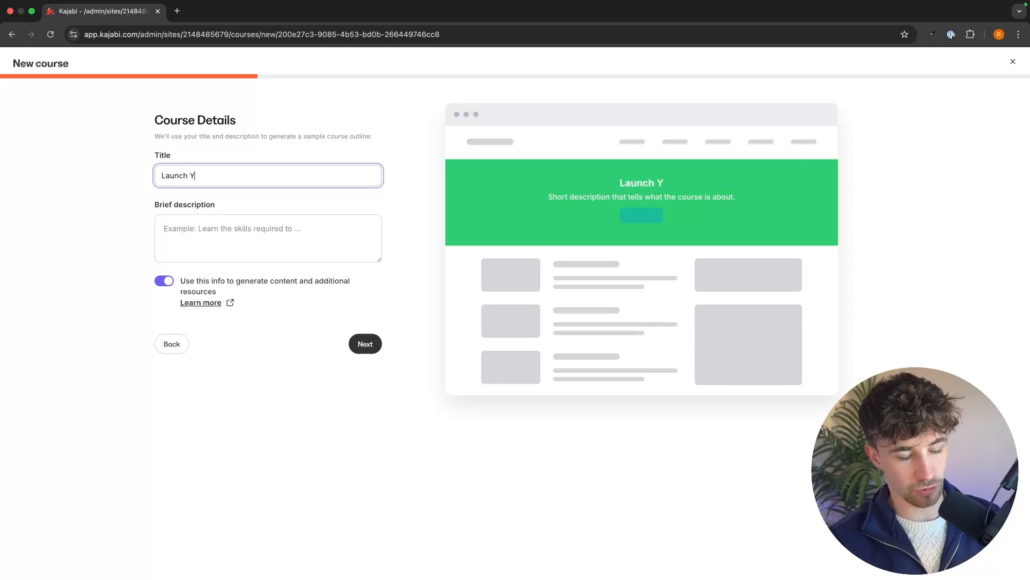
type("our First Online b")
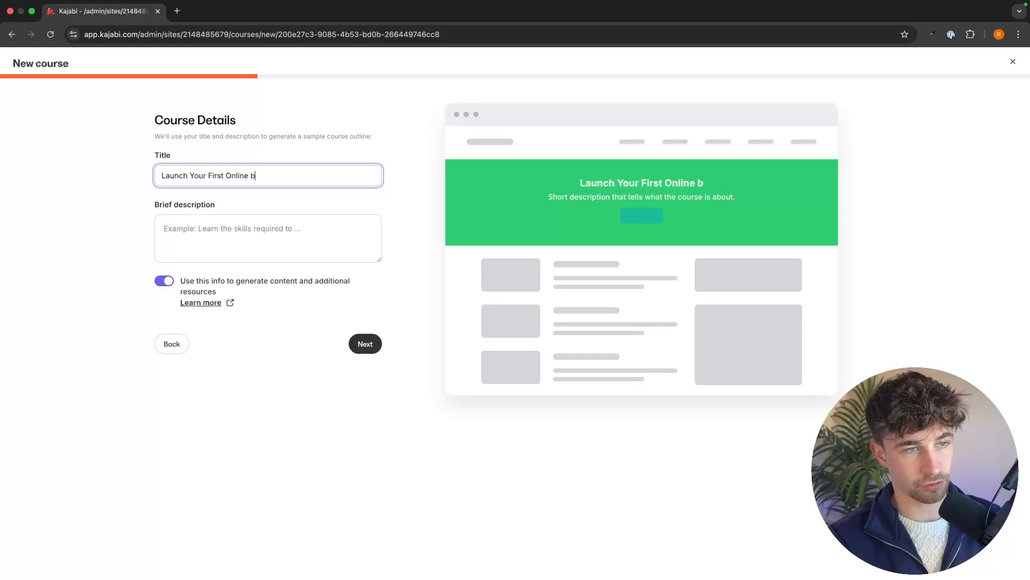
key("BackSpace")
type("Business")
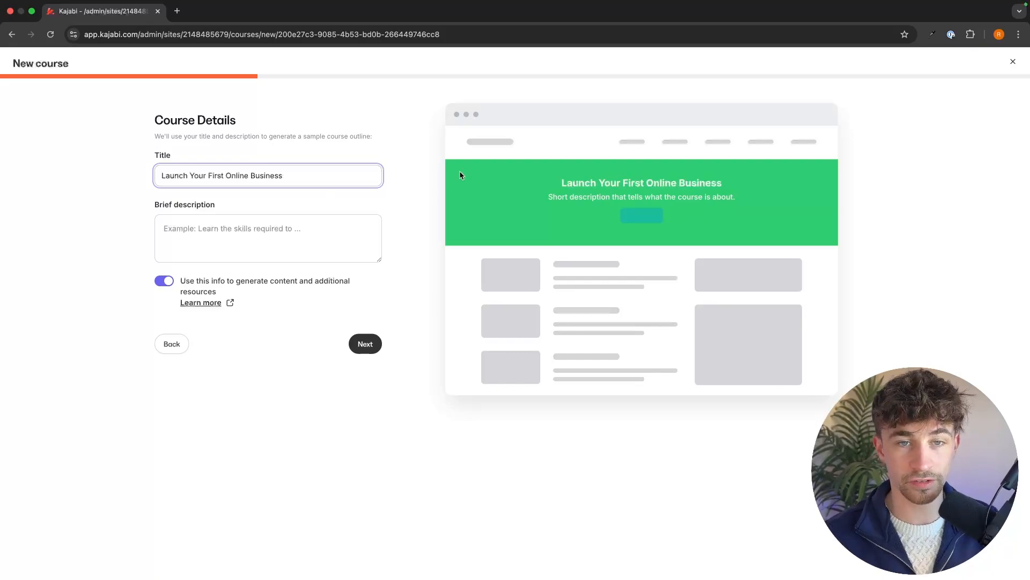
left_click(459, 170)
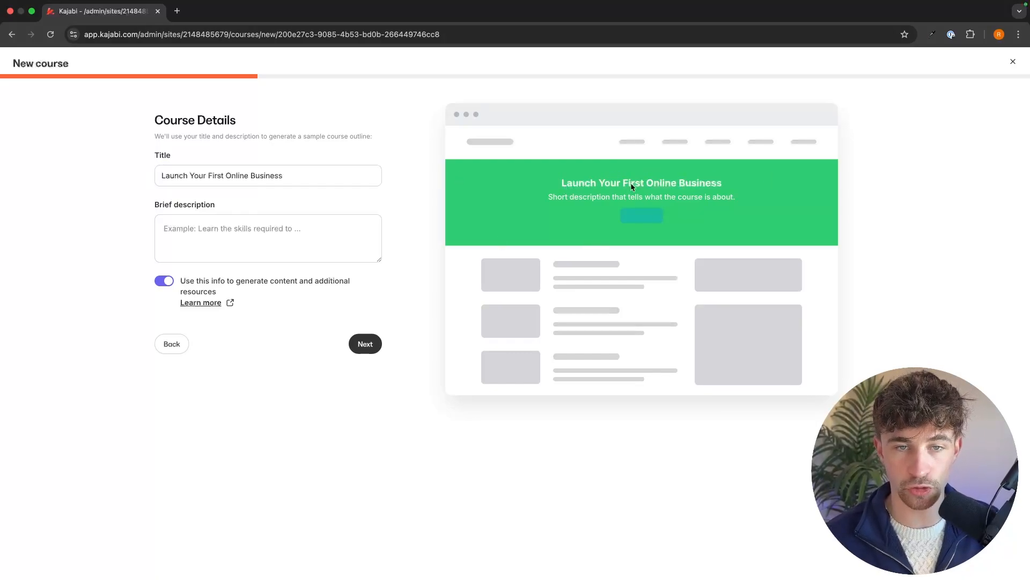
- Enter the brief description "In this beginner-friendly course, I'll walk you through the essential steps to launch your first digital business." and continue
left_click(248, 246)
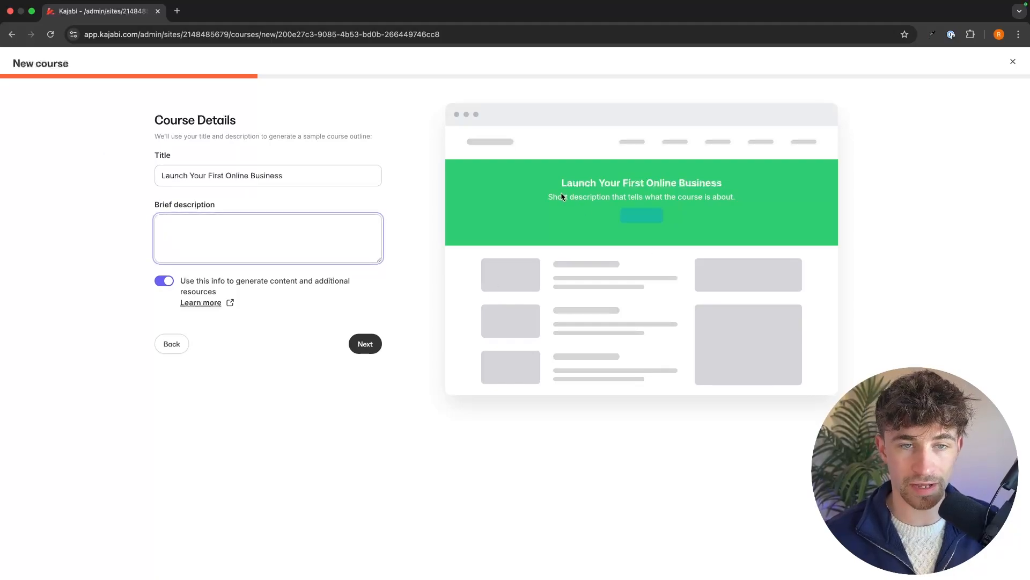
left_click(549, 198)
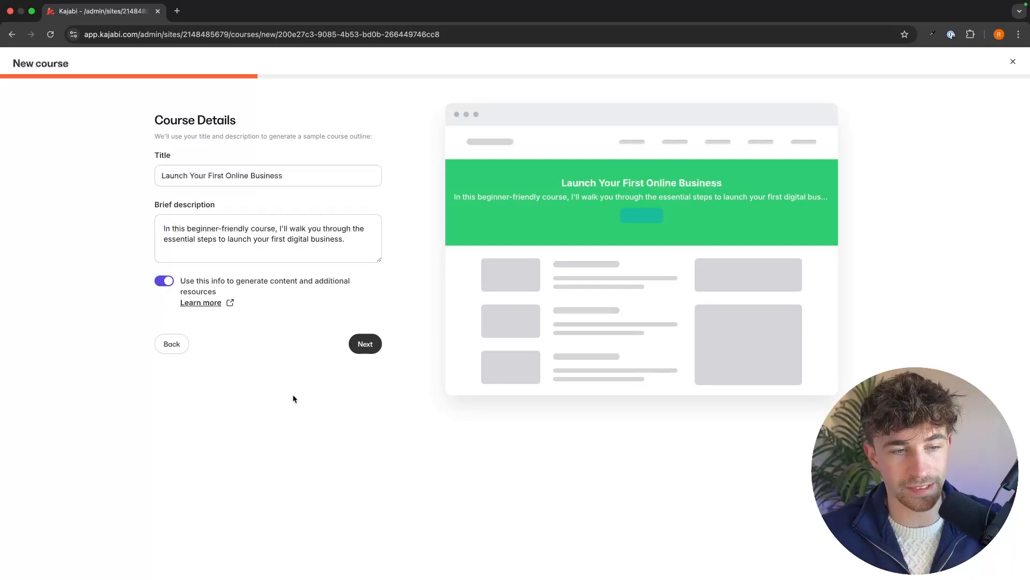
left_click(372, 349)
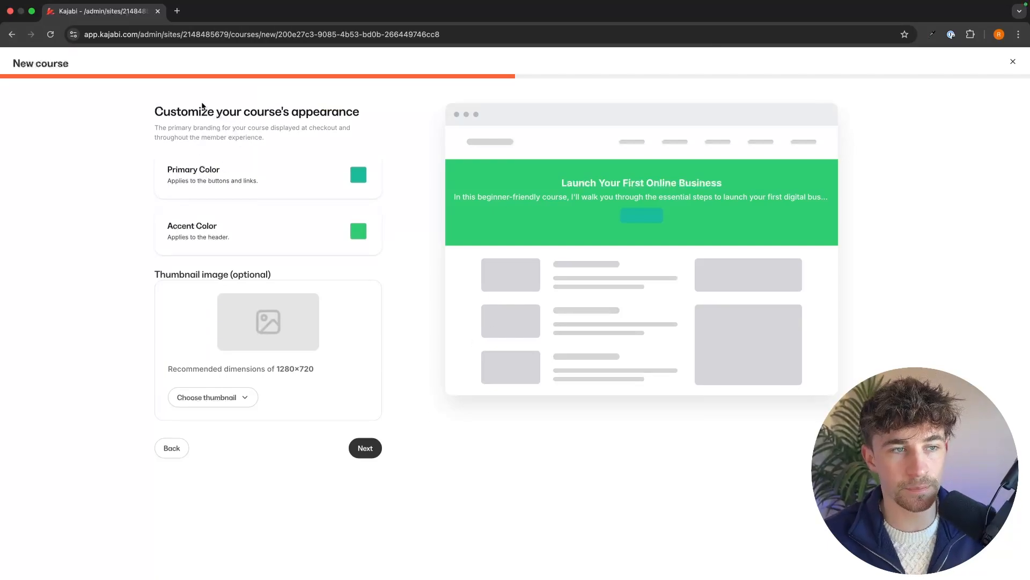
- Set the course's primary color for buttons and links to the light blue swatch
left_click_drag(155, 111, 350, 119)
left_click(351, 121)
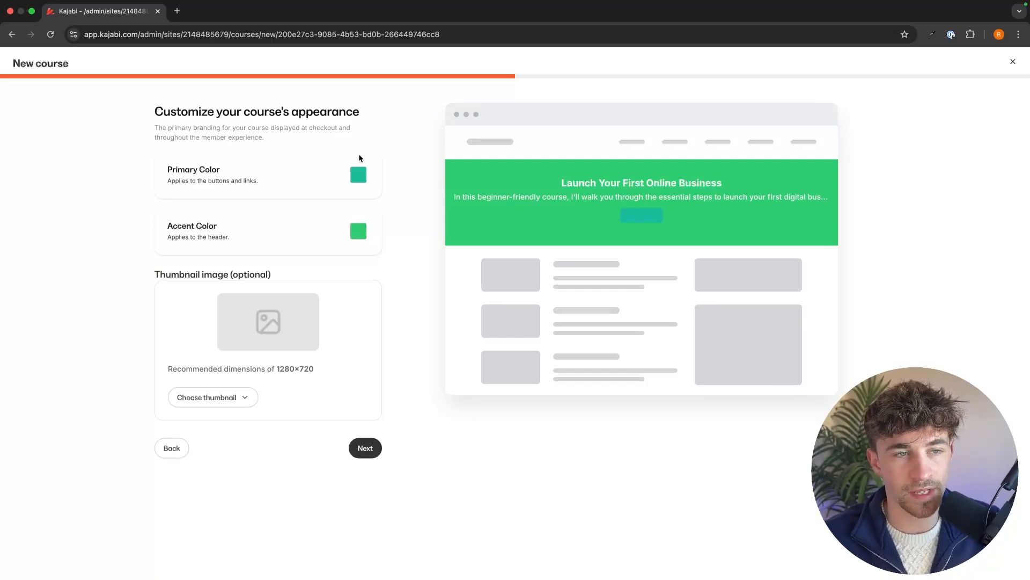
left_click(355, 180)
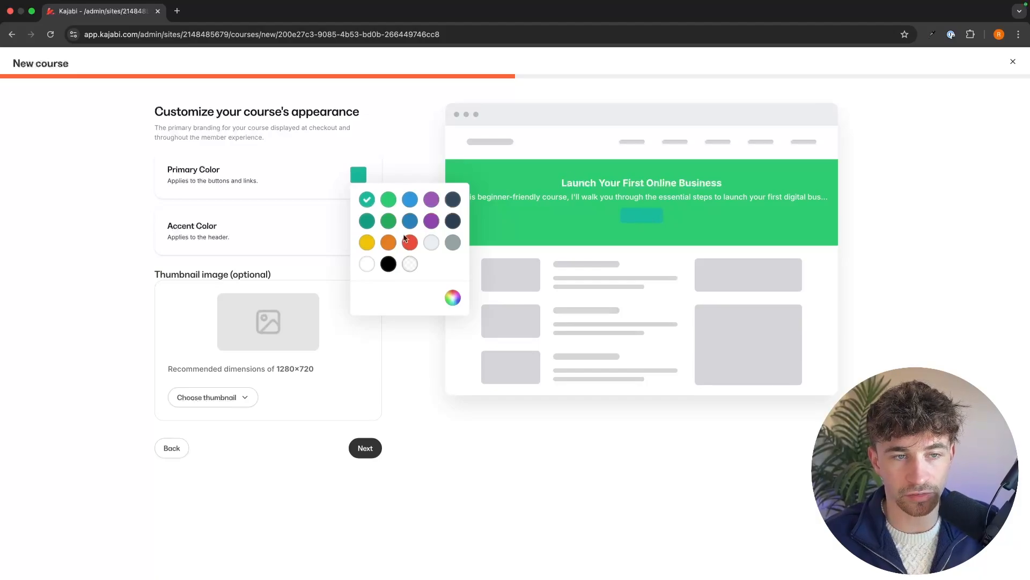
left_click(410, 204)
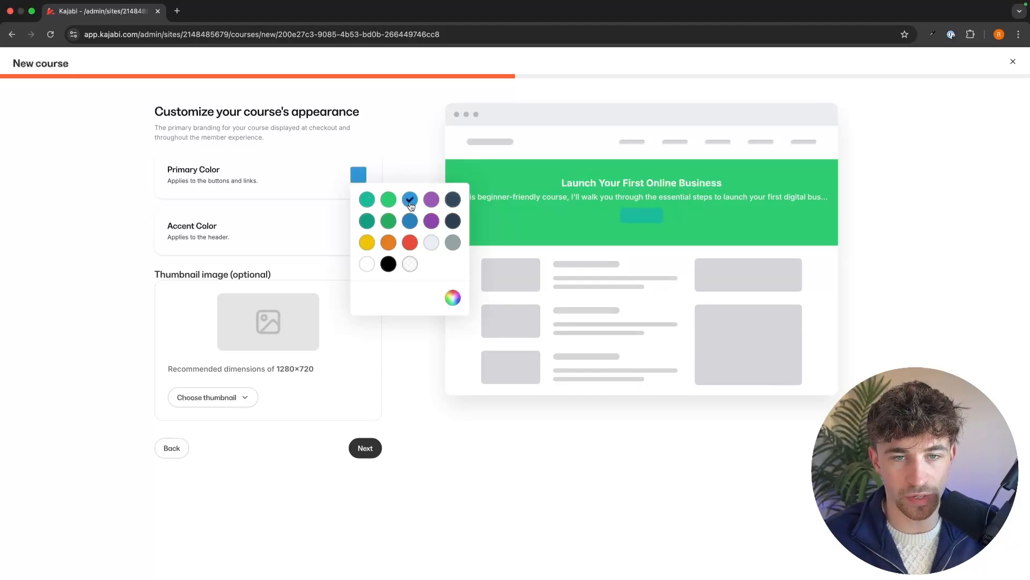
left_click(443, 164)
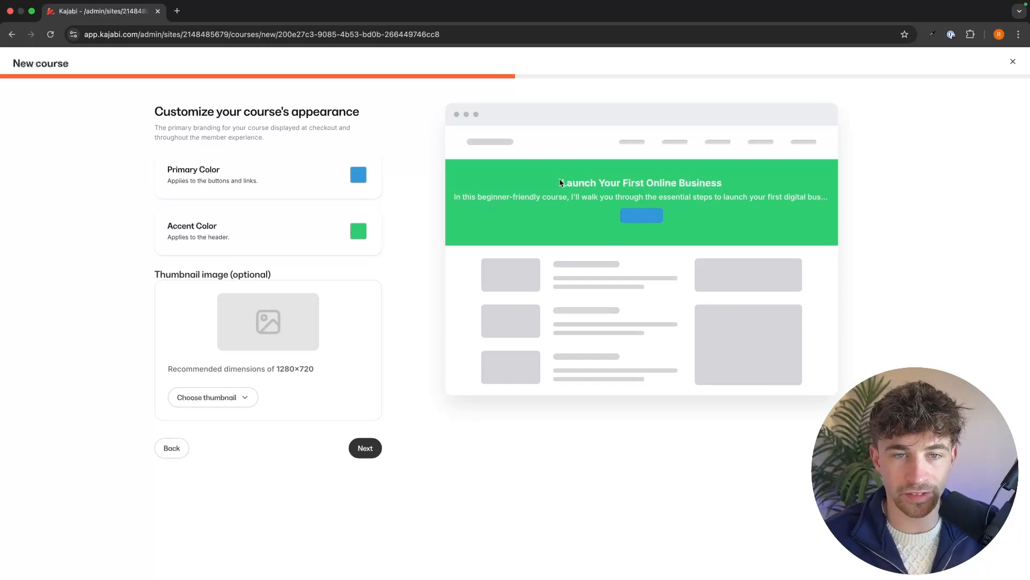
- Set the course's accent color for the header to black
left_click(369, 234)
left_click(388, 319)
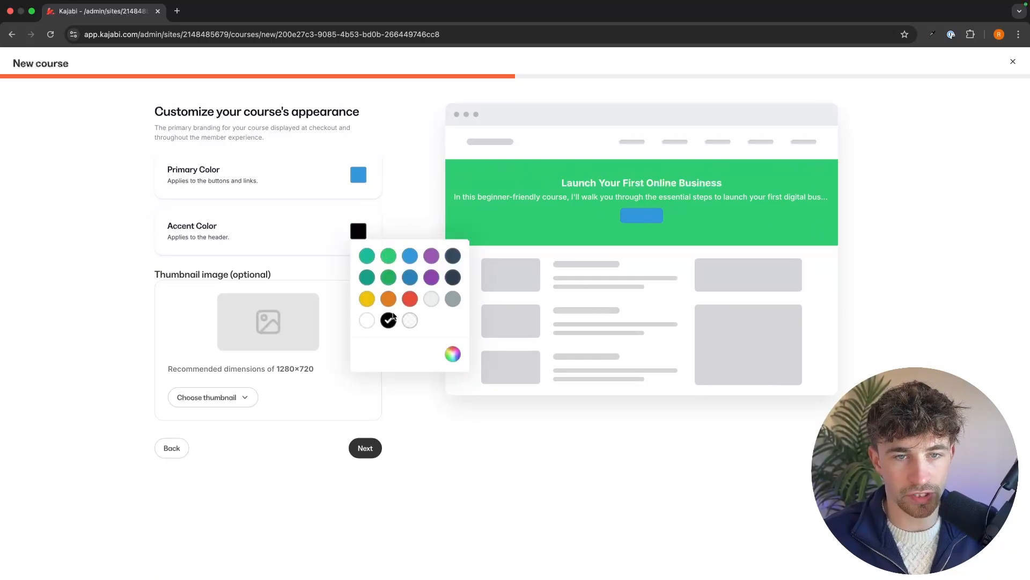
left_click(433, 203)
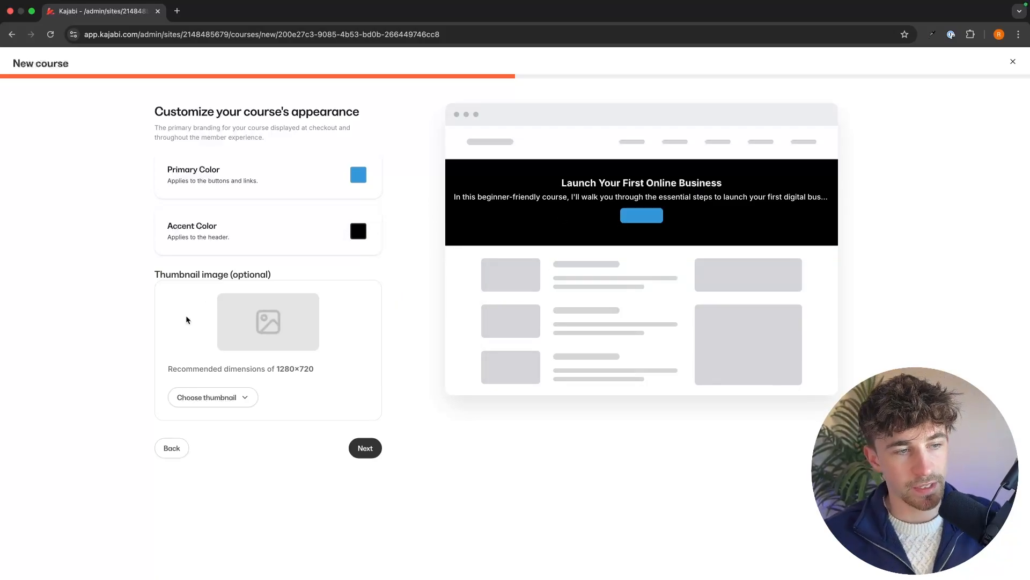
- Check the recommended dimensions for the optional course thumbnail image
left_click_drag(154, 274, 273, 276)
left_click(274, 277)
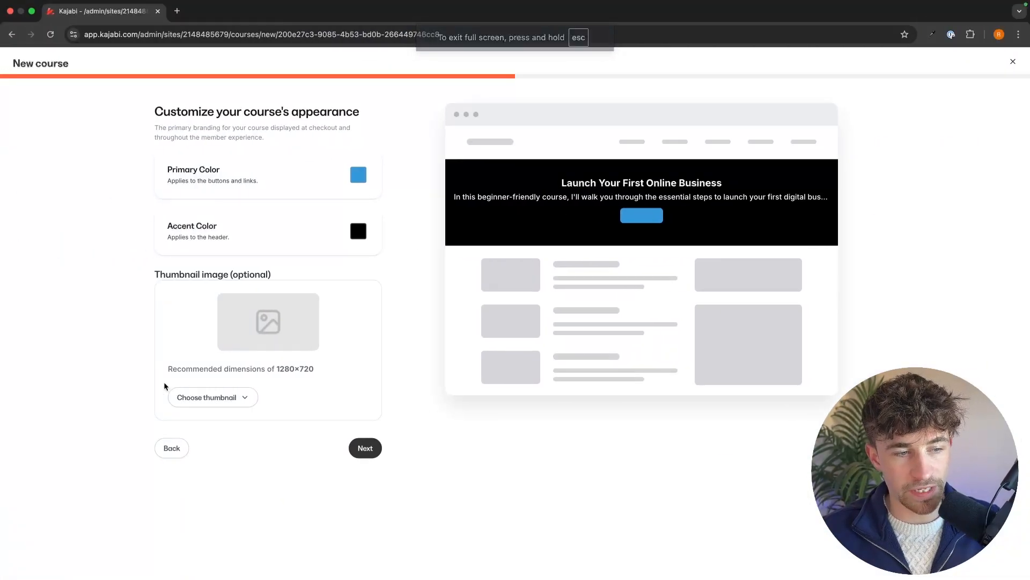
left_click_drag(168, 372, 323, 369)
left_click(276, 369)
left_click(355, 369)
- Switch to Canva and create a new custom-size design of 1280 × 720 px
key("ctrl+Right")
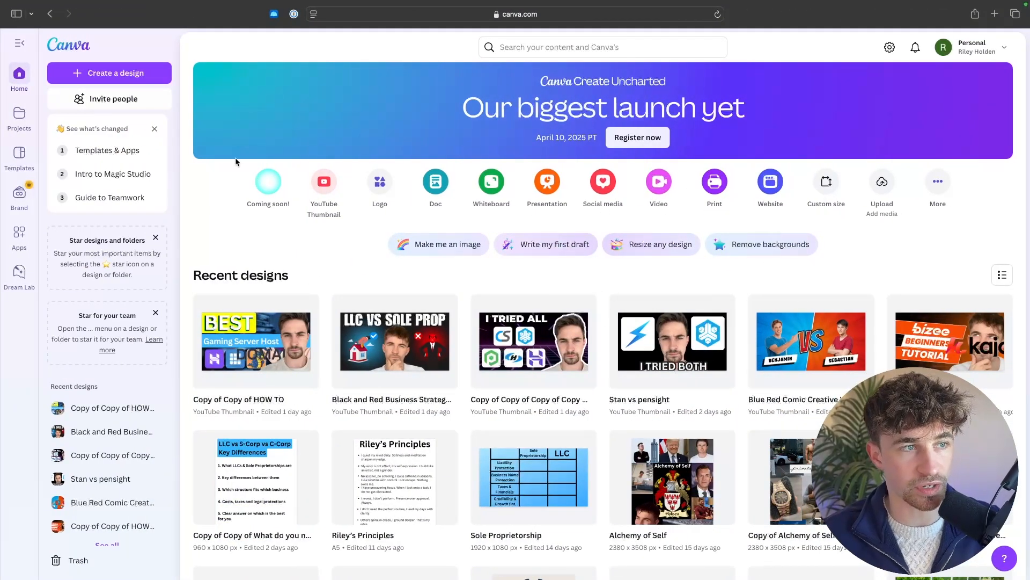
left_click(120, 74)
left_click(161, 100)
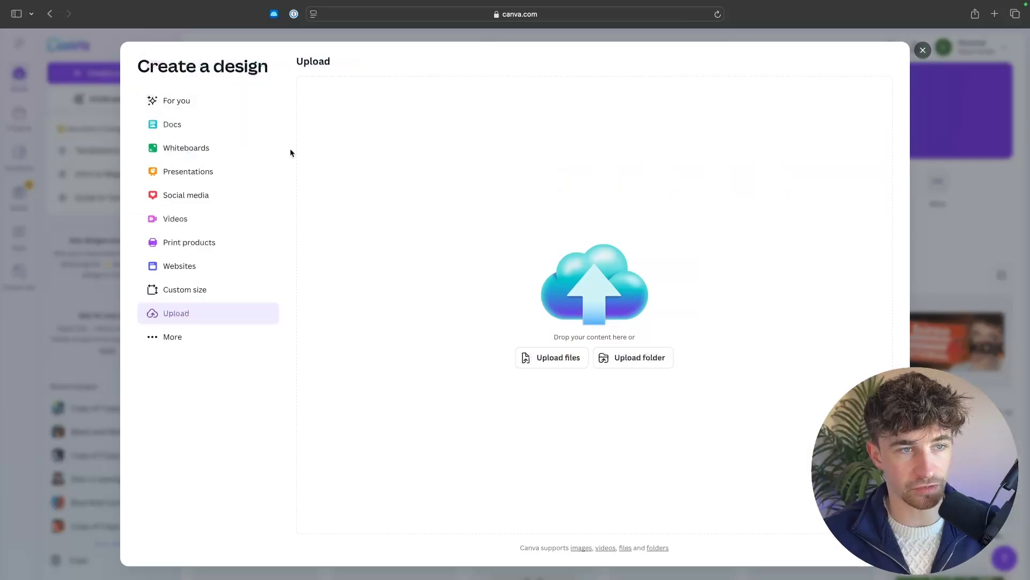
left_click(193, 293)
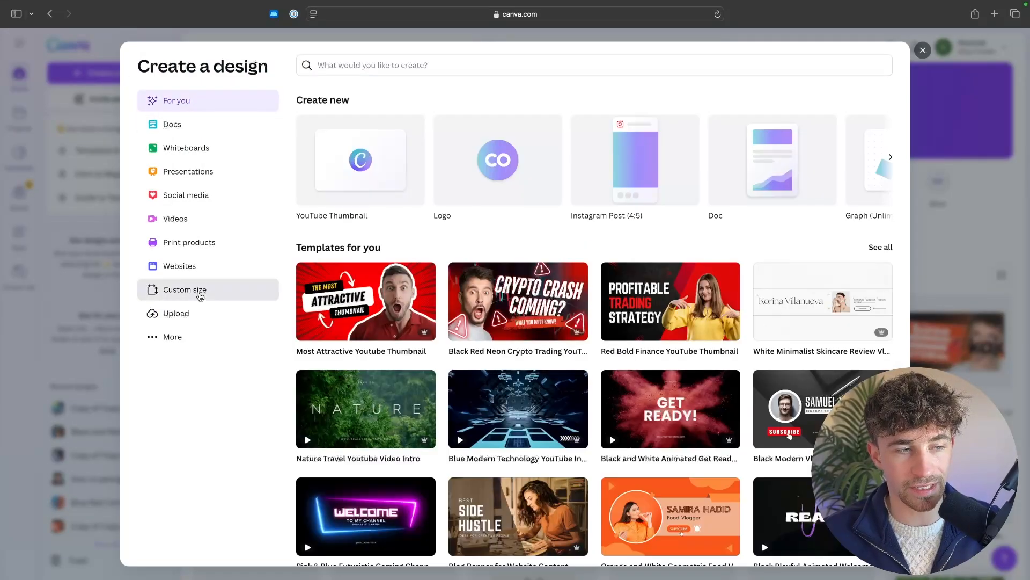
type("1280")
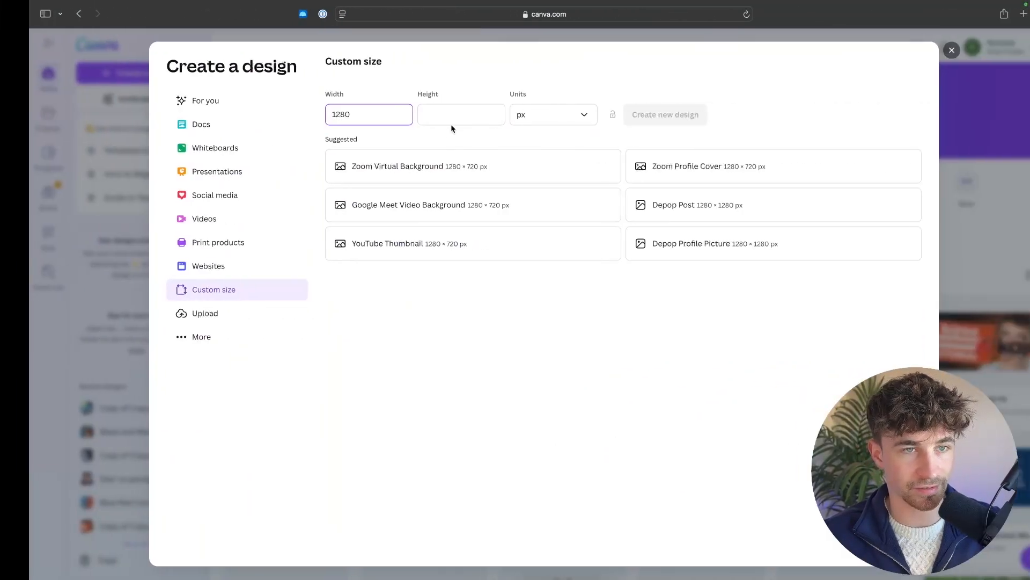
left_click(432, 112)
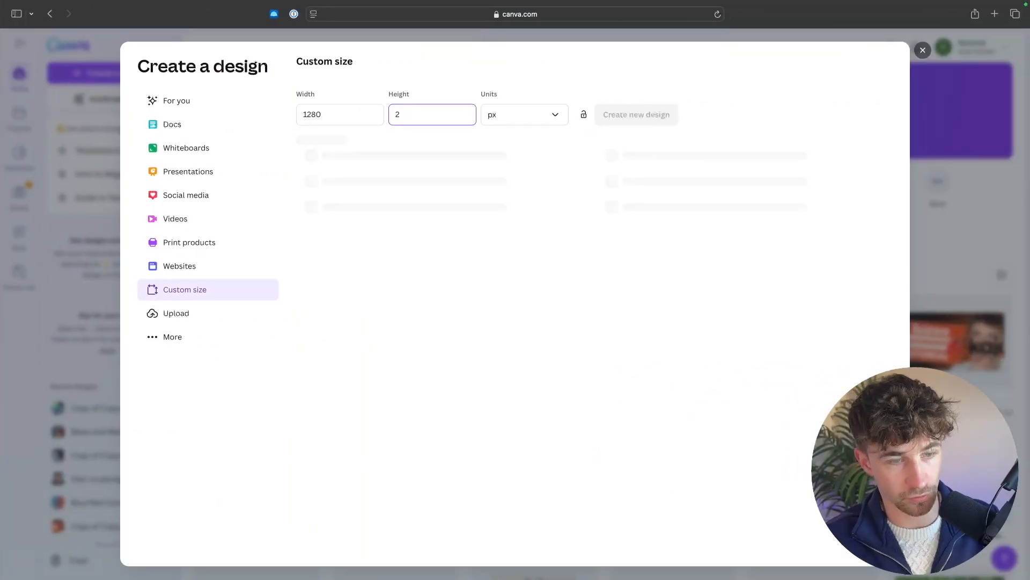
type("720")
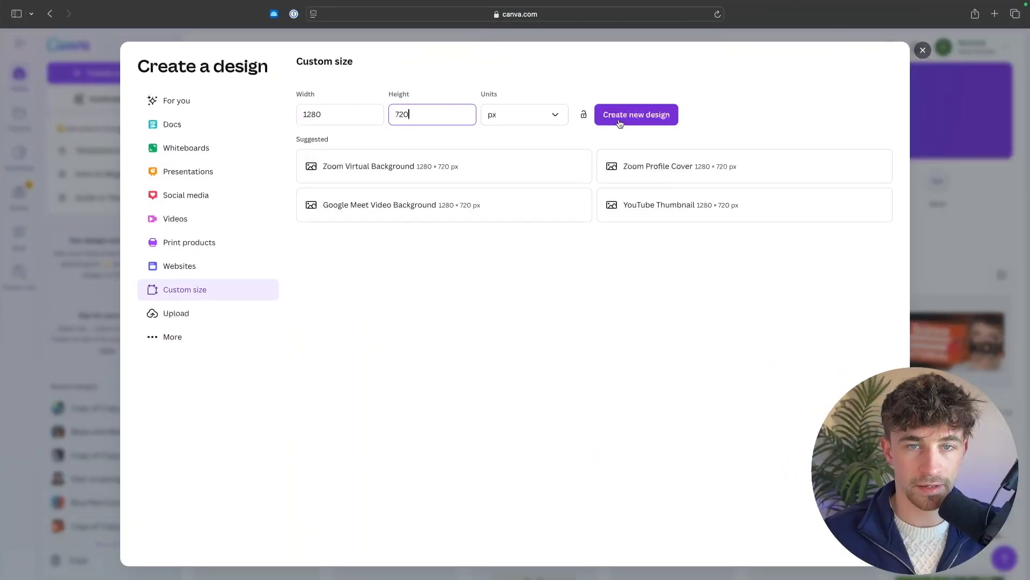
left_click(618, 120)
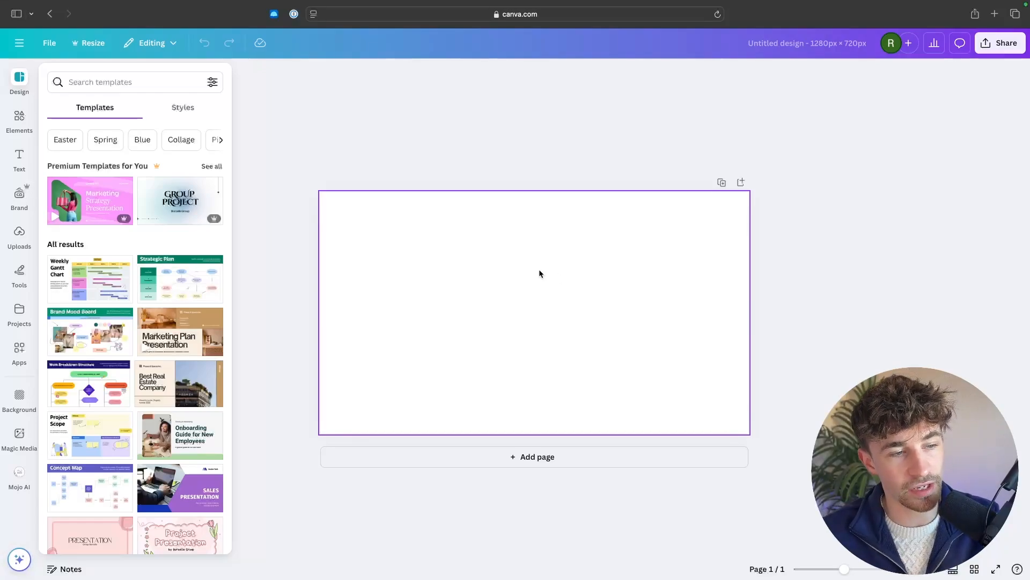
- Search the templates for "course" and apply the Yellow & Orange Modern Marketing Courses YouTube Thumbnail to the blank page
scroll(150, 336, "down", 5)
scroll(149, 336, "down", 5)
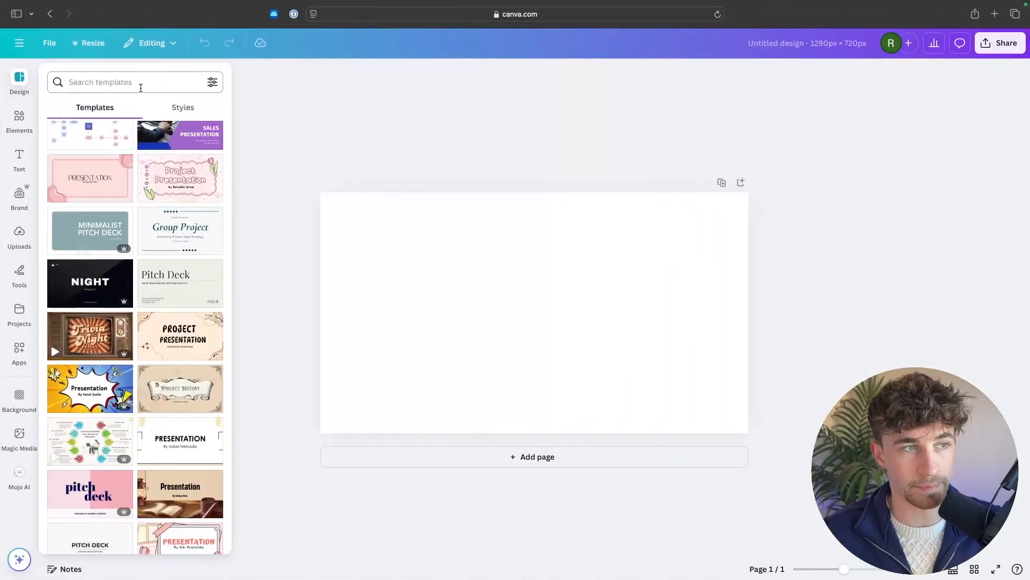
left_click(140, 86)
type("course")
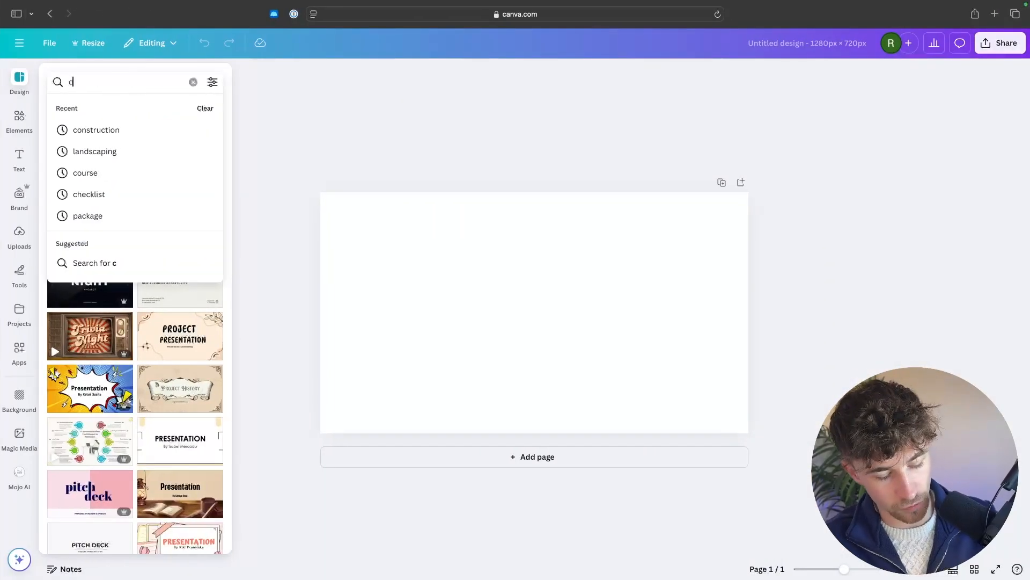
key("Return")
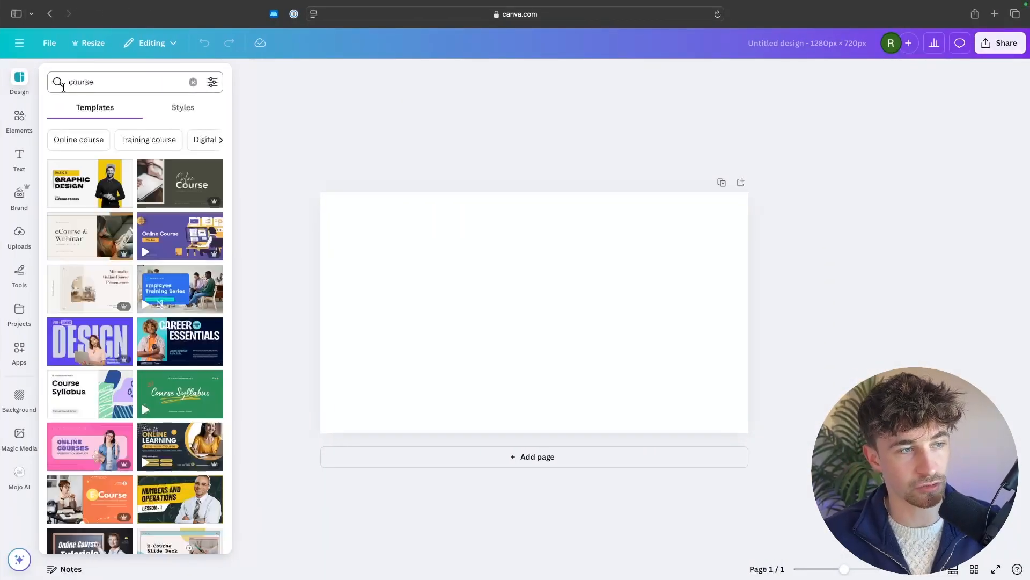
scroll(134, 322, "down", 5)
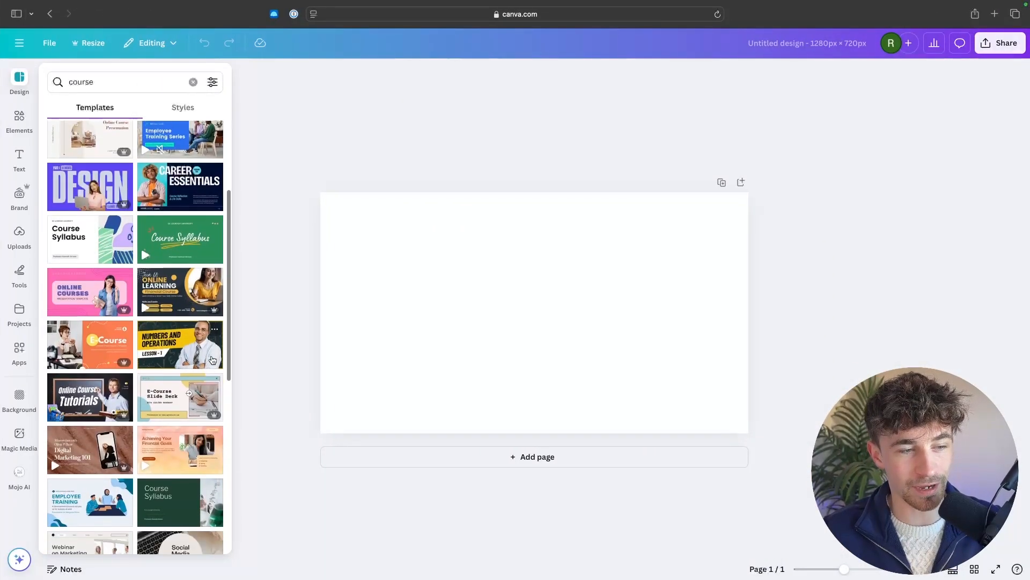
scroll(204, 385, "down", 2)
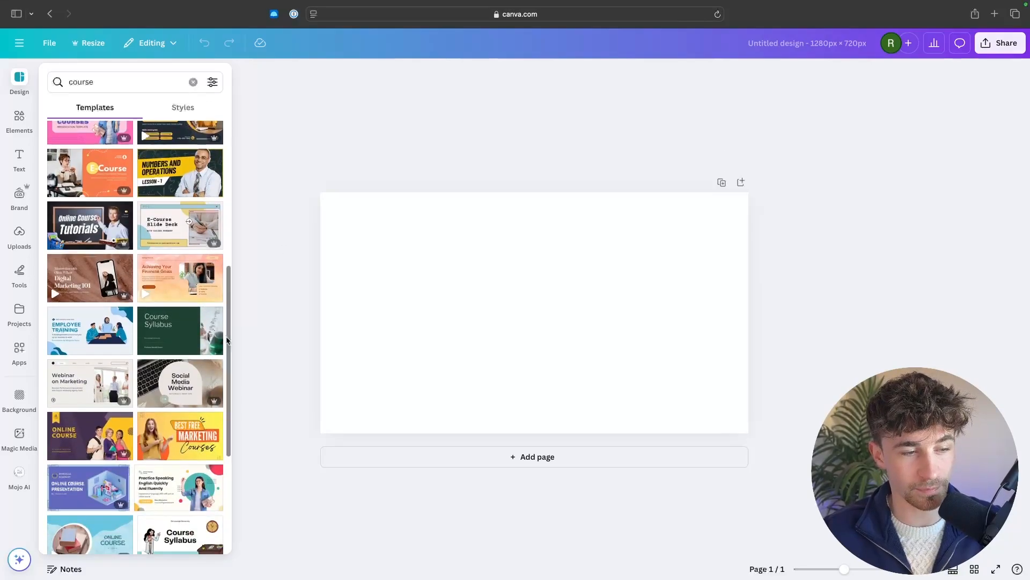
left_click(179, 336)
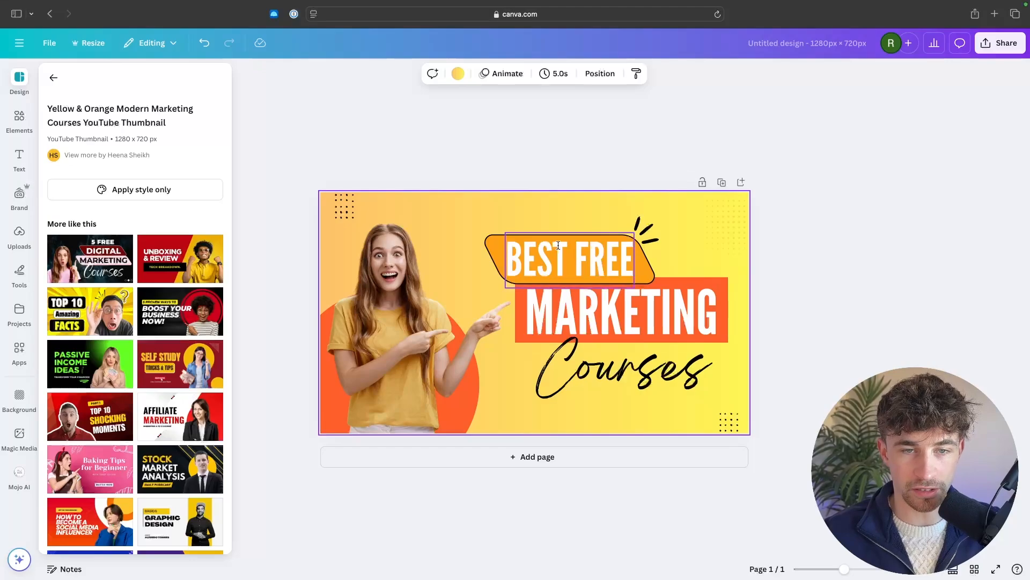
- Replace the "BEST FREE" text with "LAUNCH YOUR" and fit it on one line inside the orange badge
double_click(568, 250)
left_click(809, 257)
double_click(552, 270)
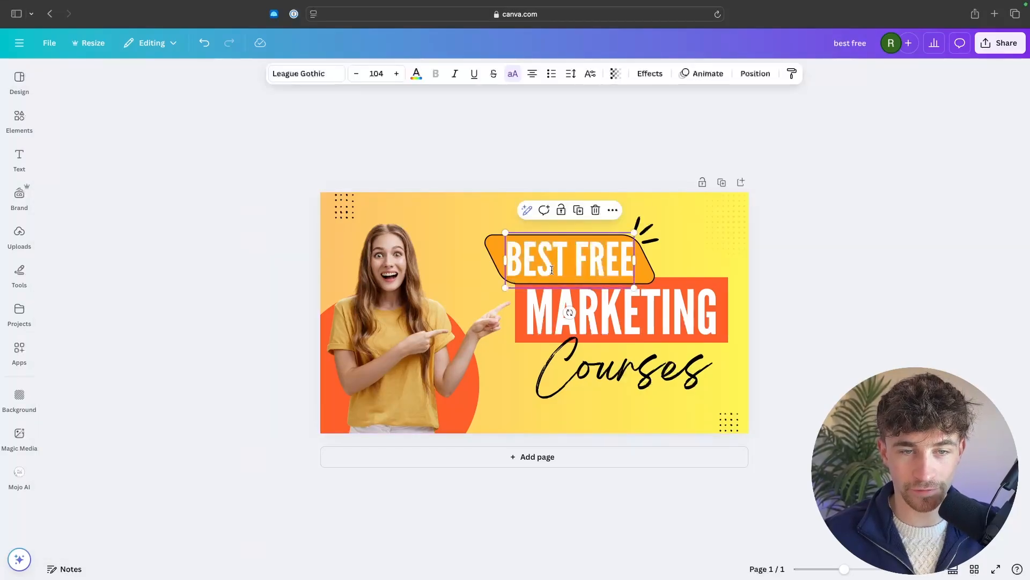
type("LA")
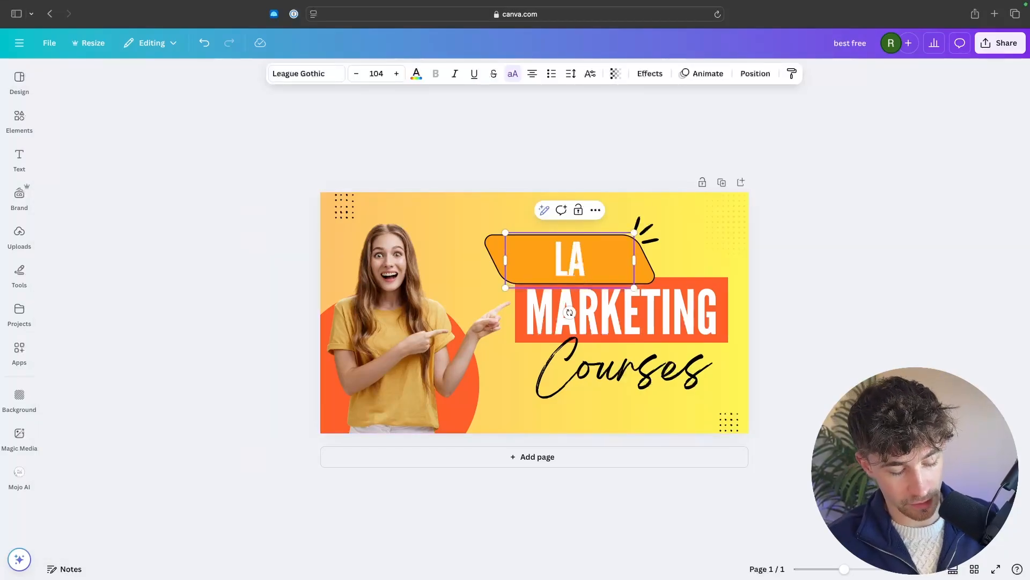
type("UNCH")
key("Return")
type("YOUR")
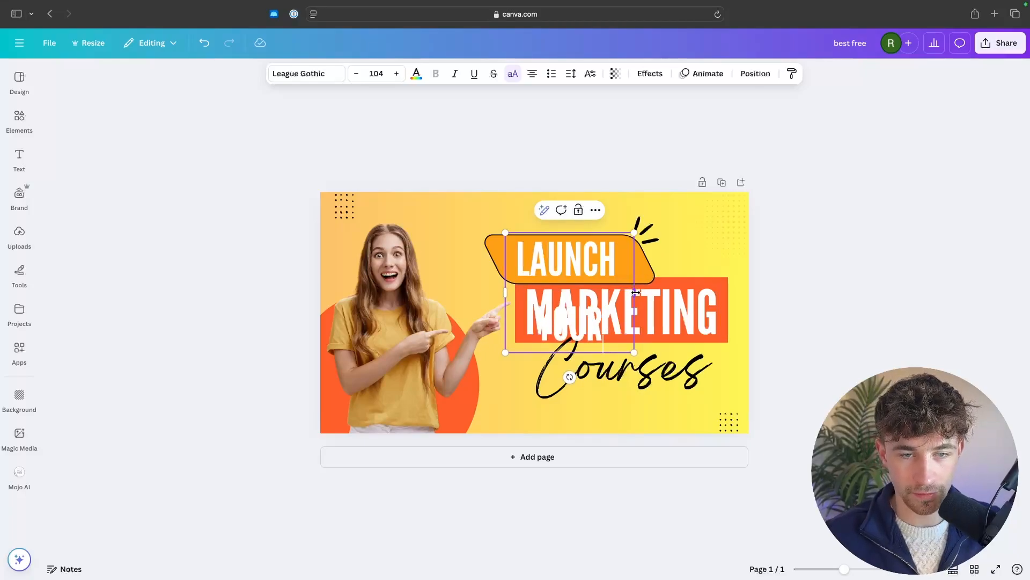
left_click_drag(636, 292, 647, 274)
left_click(590, 161)
left_click_drag(545, 247, 546, 256)
- Replace the word "MARKETING" in the red-orange box with "ONLINE"
double_click(607, 298)
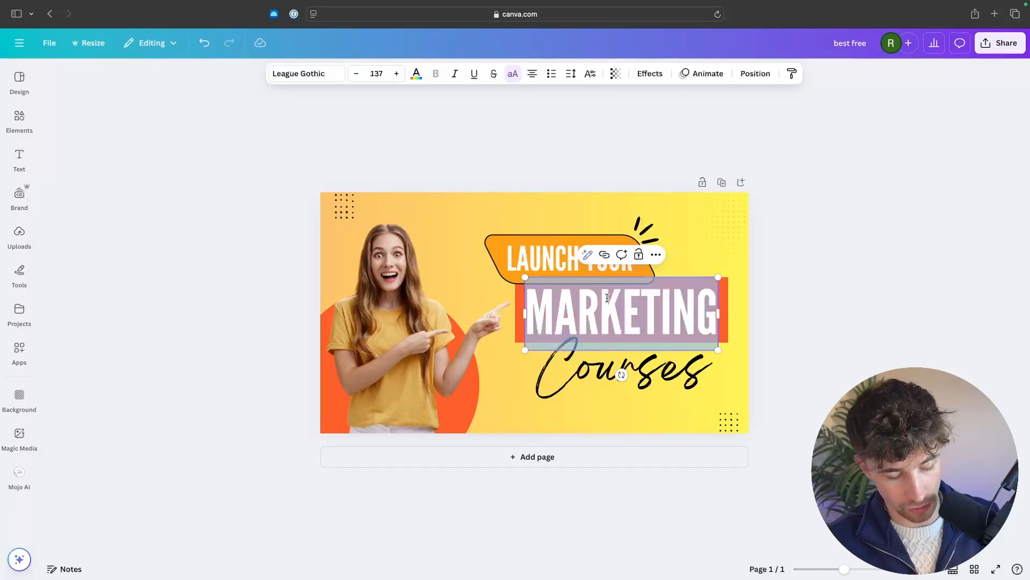
type("ONK")
key("BackSpace")
type("LINE")
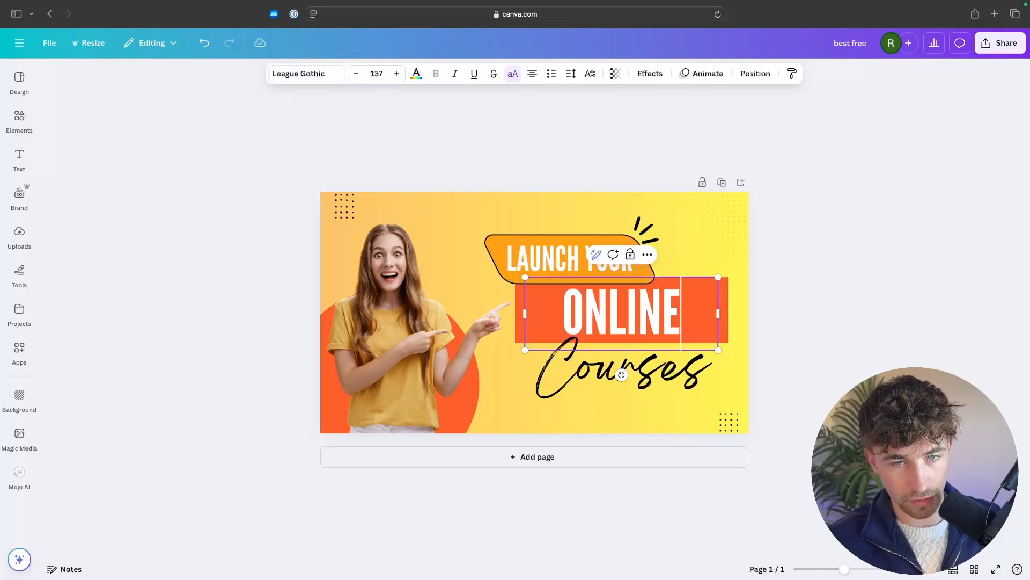
- Replace the script word "Courses" with "BUSINESS", and scale and position it to fit on one line below the red-orange box
left_click(626, 373)
double_click(627, 372)
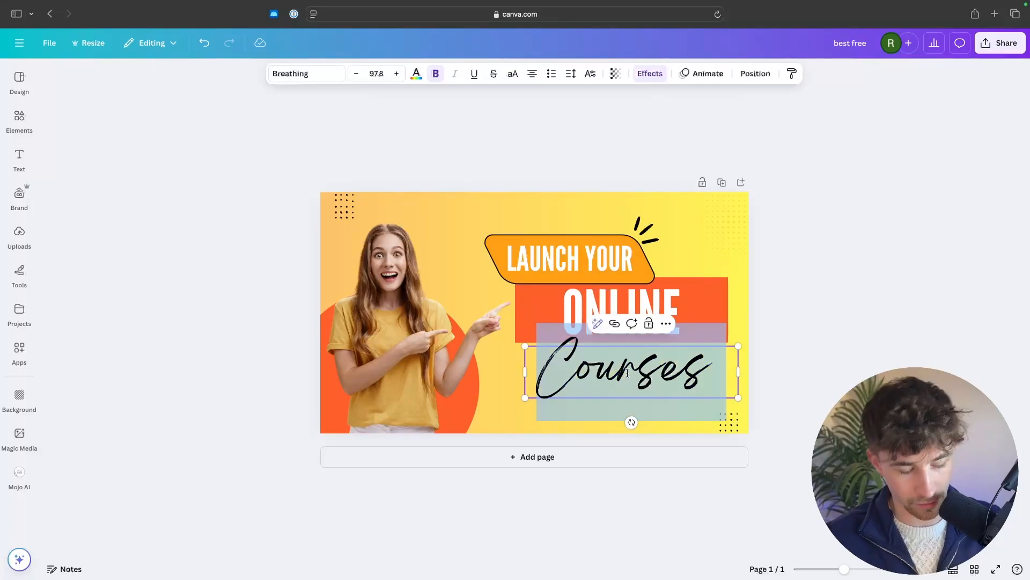
type("busi")
key("BackSpace")
key("BackSpace")
key("BackSpace")
key("BackSpace")
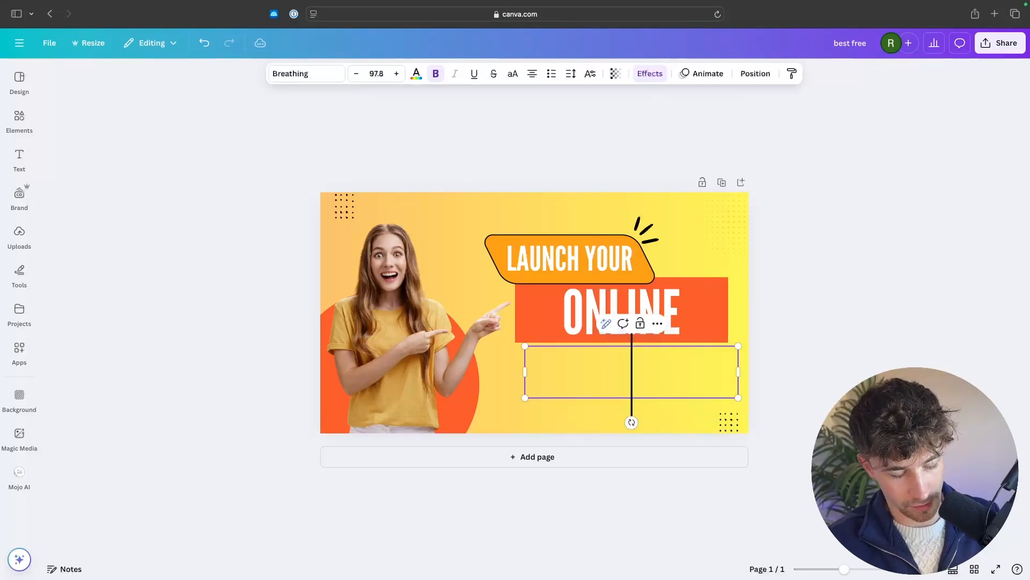
type("business")
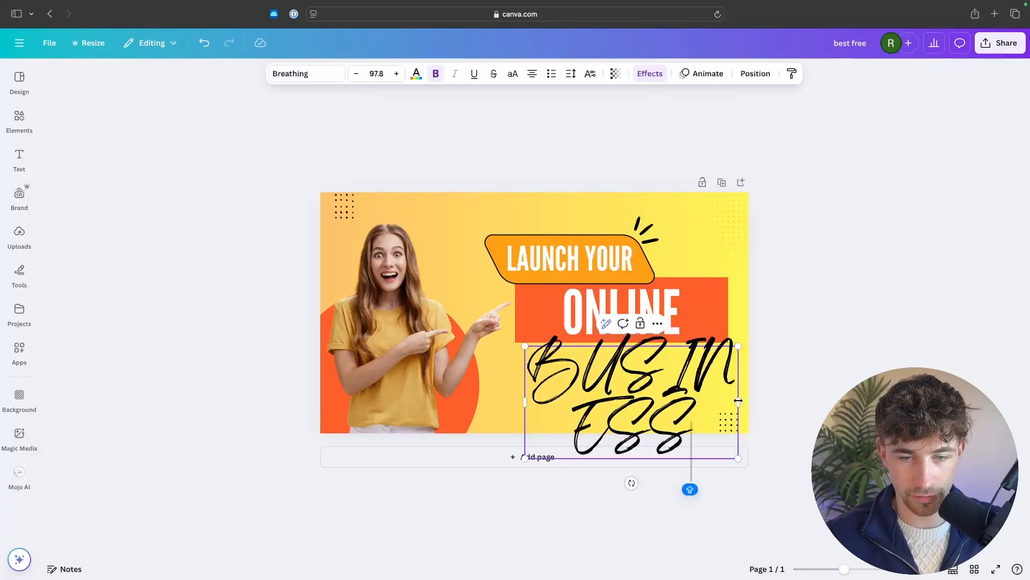
left_click_drag(739, 400, 738, 379)
left_click(794, 366)
left_click_drag(632, 363, 672, 363)
left_click(819, 354)
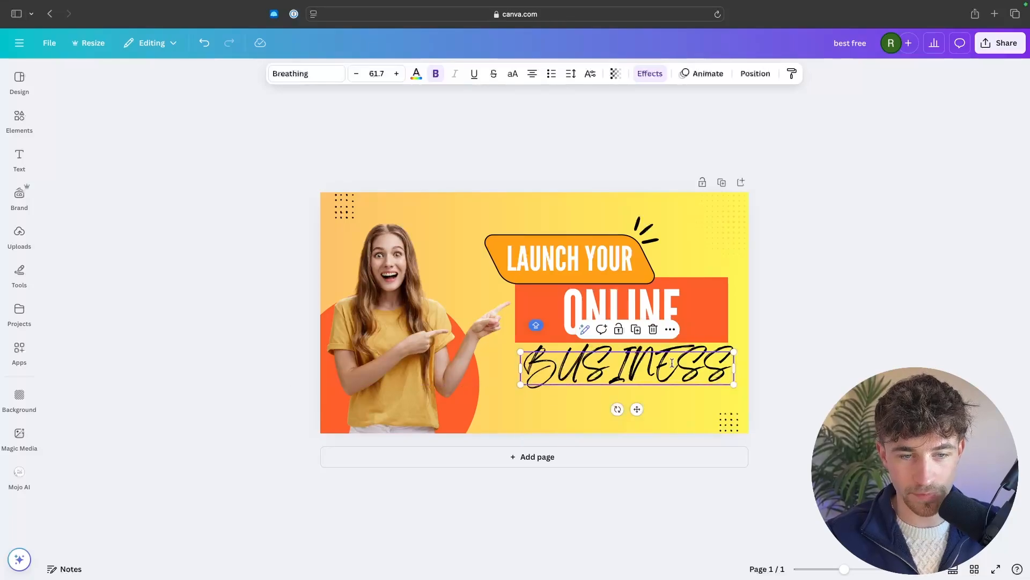
key("Escape")
left_click(388, 339)
key("Delete")
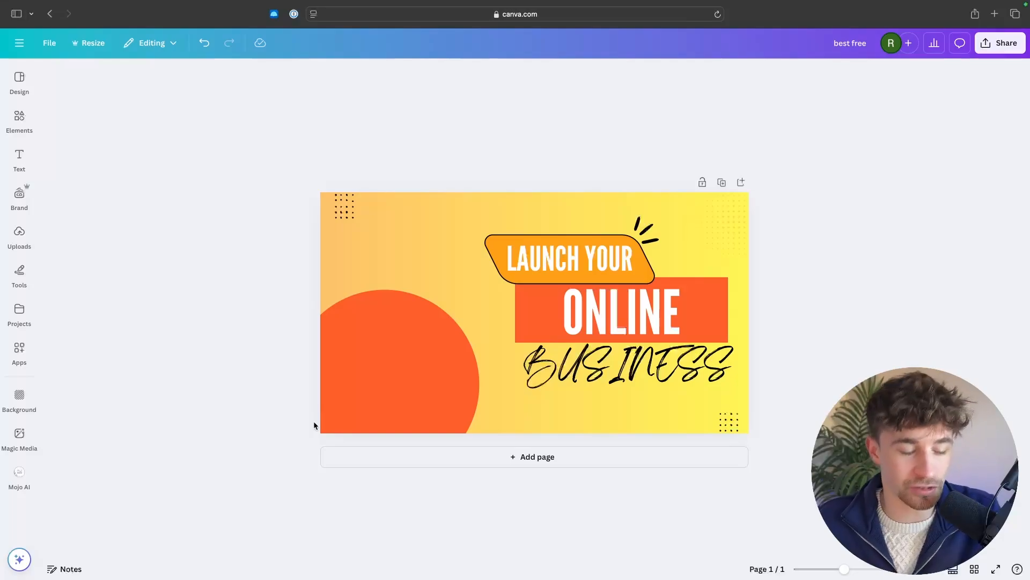
key("super+z")
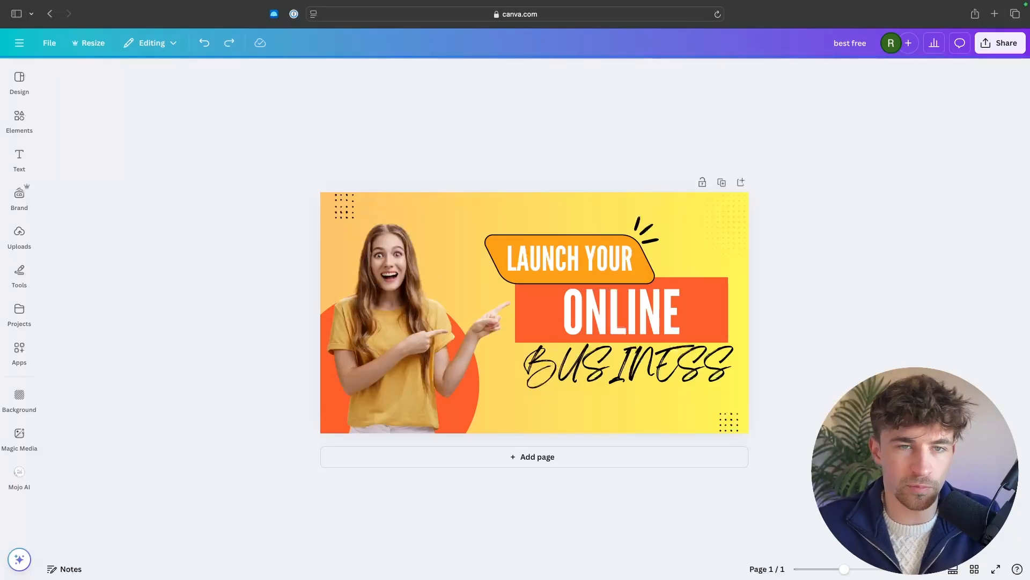
- Replace the woman's photo with the copied portrait of the man in the white sweater and remove the portrait's background
left_click(412, 350)
key("Delete")
key("super+v")
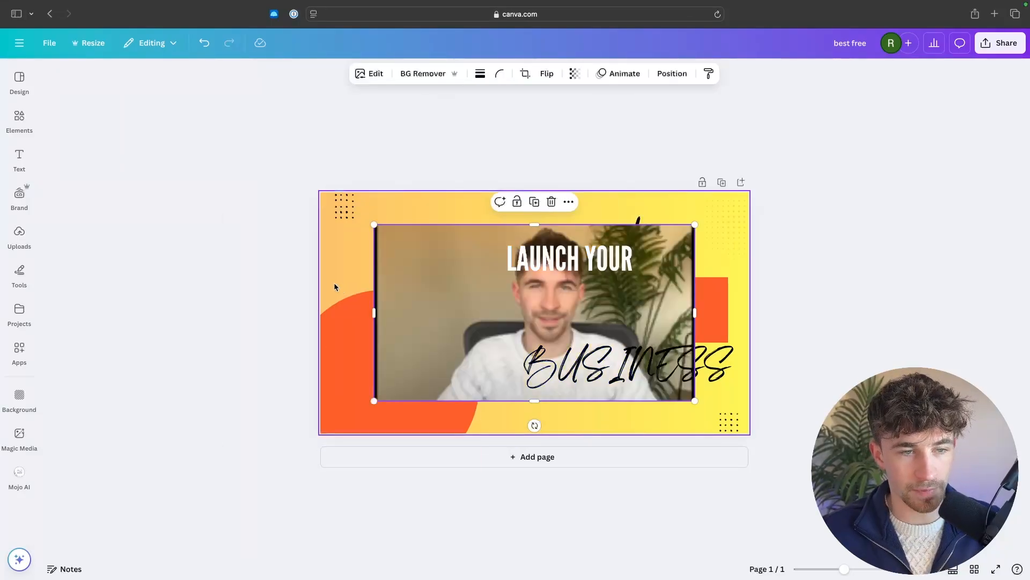
left_click_drag(510, 311, 423, 308)
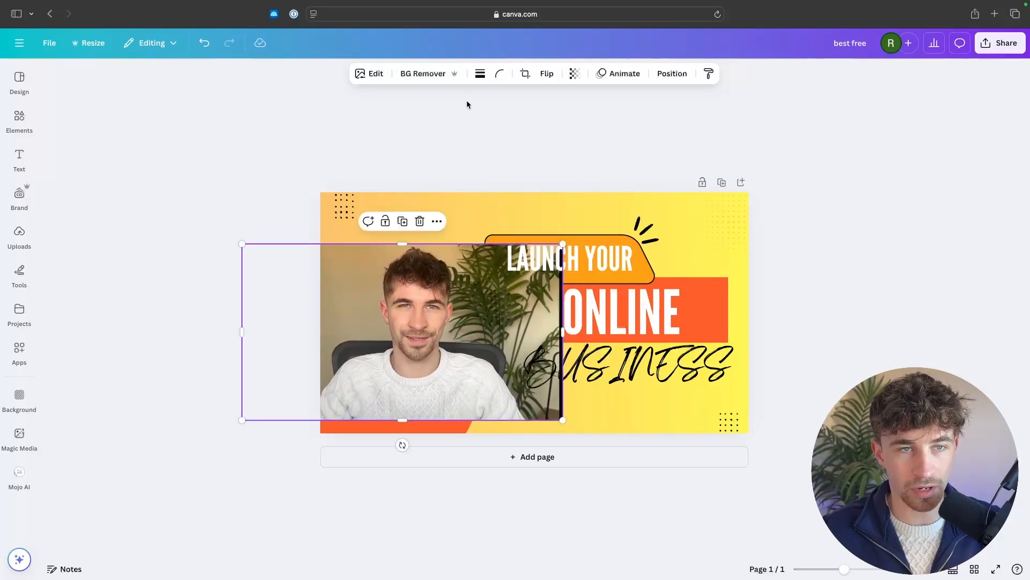
left_click(424, 75)
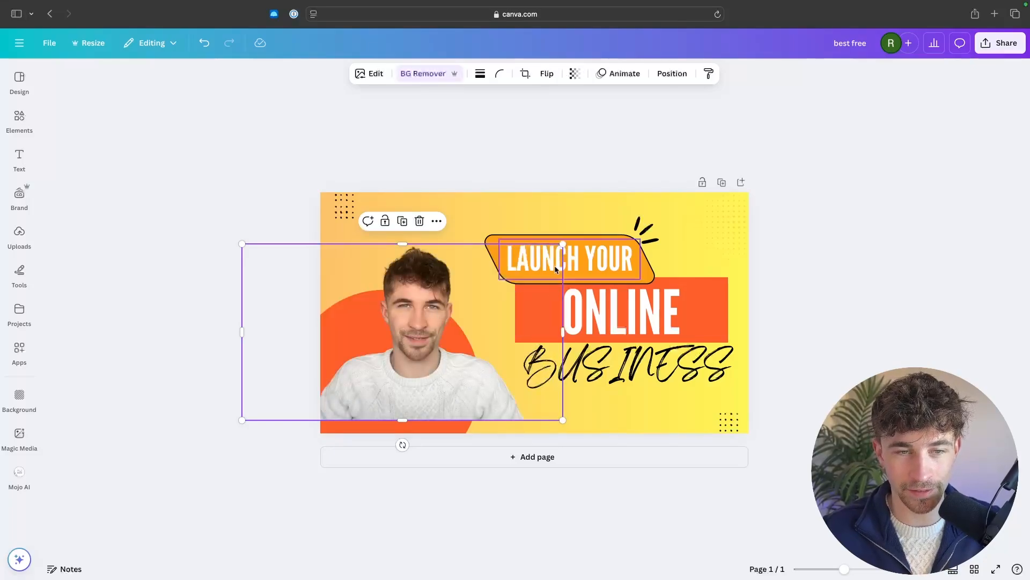
- Enlarge the cut-out portrait and position it to fill the area beside the title from the head to the bottom edge
left_click_drag(563, 244, 656, 228)
left_click_drag(465, 263, 441, 275)
left_click_drag(622, 212, 660, 188)
left_click_drag(418, 282, 373, 287)
left_click(857, 282)
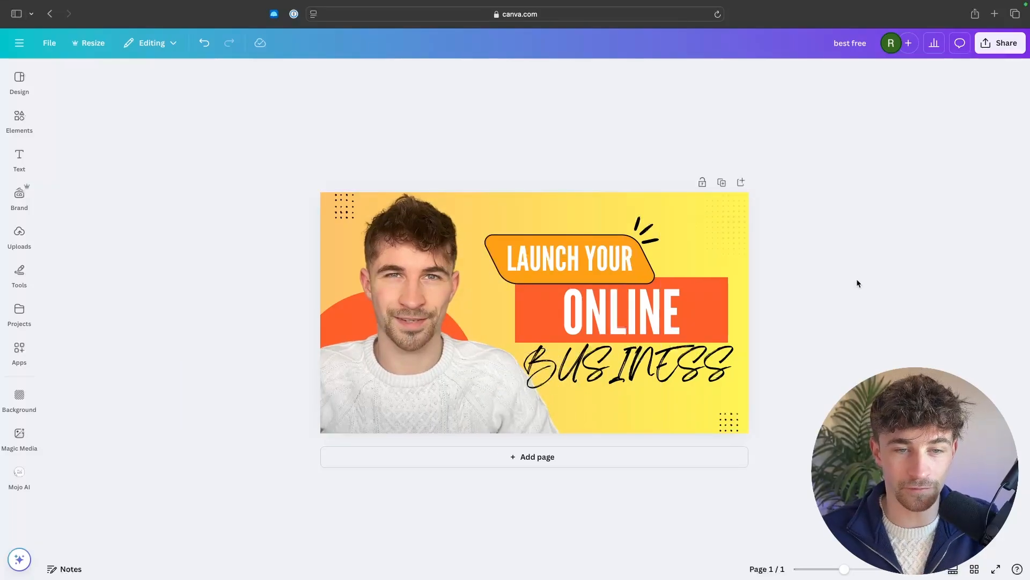
- Check the course colors in Kajabi, and change the orange end of the thumbnail's background gradient to light blue (#6A93FE)
key("ctrl+Left")
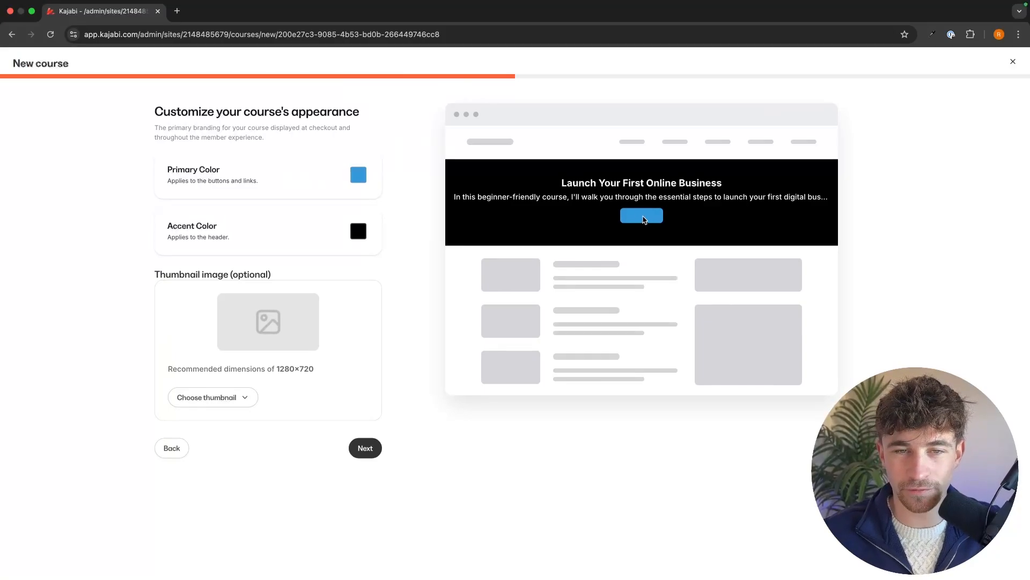
key("ctrl+Right")
left_click(639, 211)
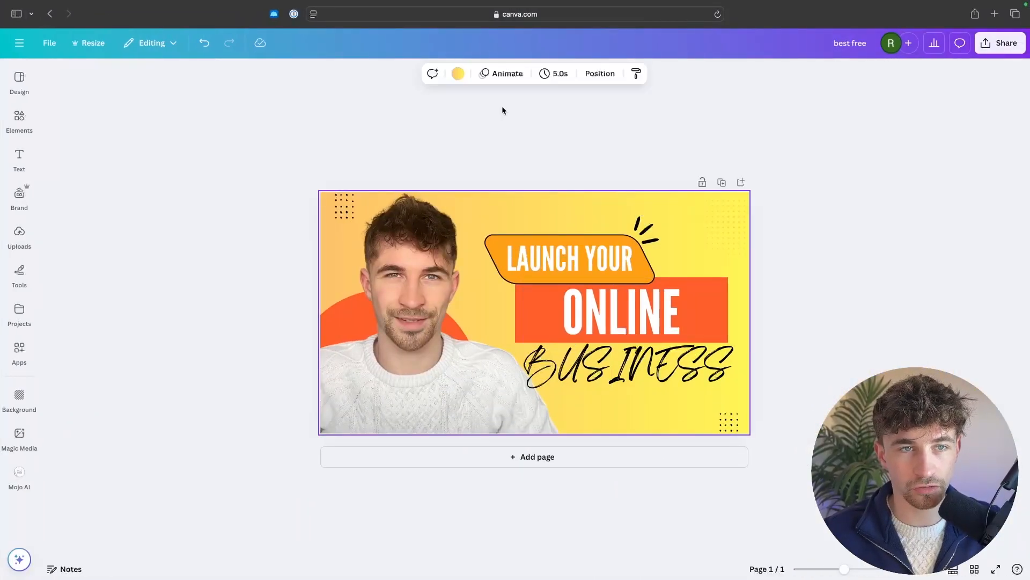
left_click(458, 74)
left_click(59, 160)
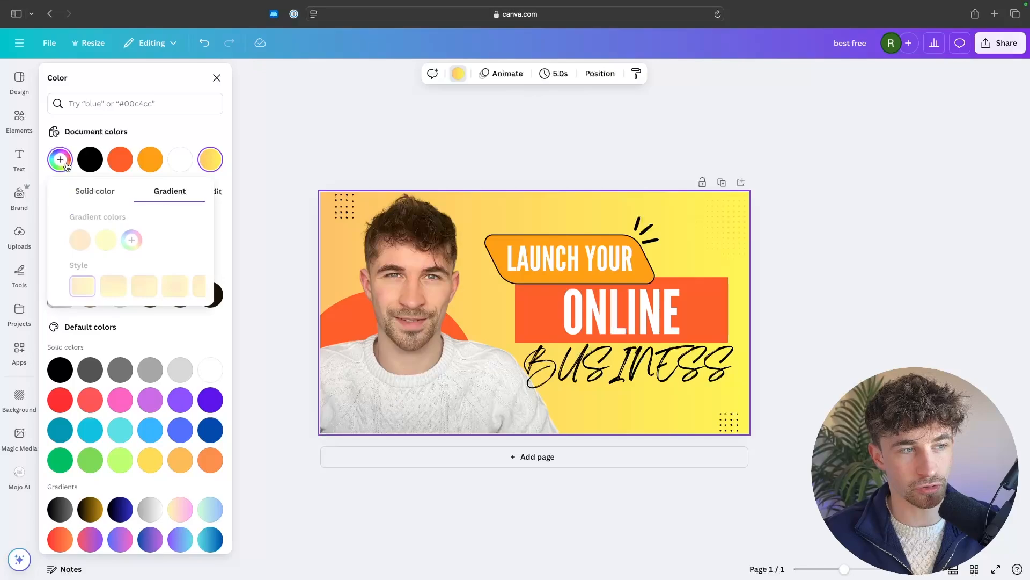
left_click(66, 240)
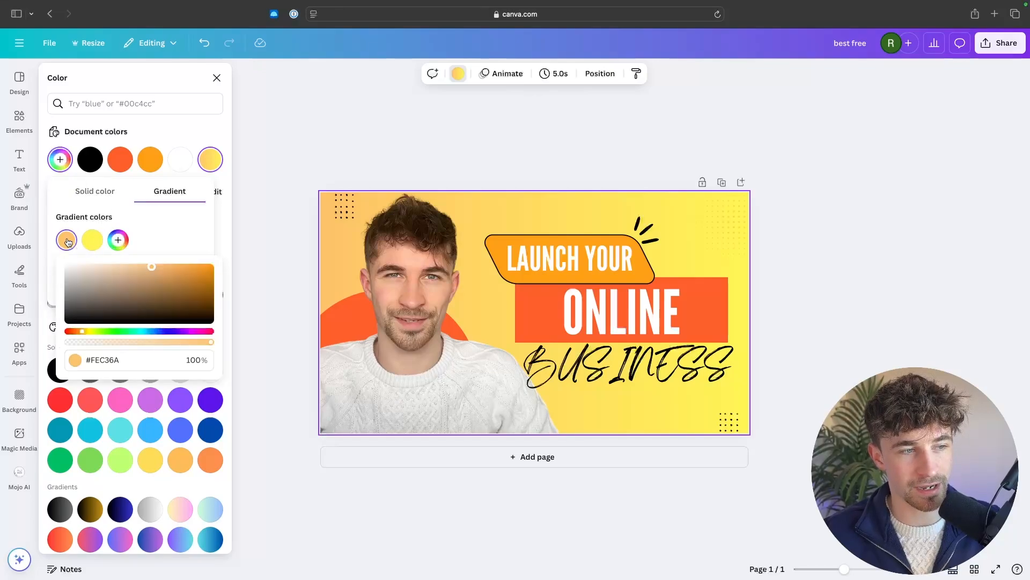
left_click(153, 332)
left_click_drag(154, 333, 157, 334)
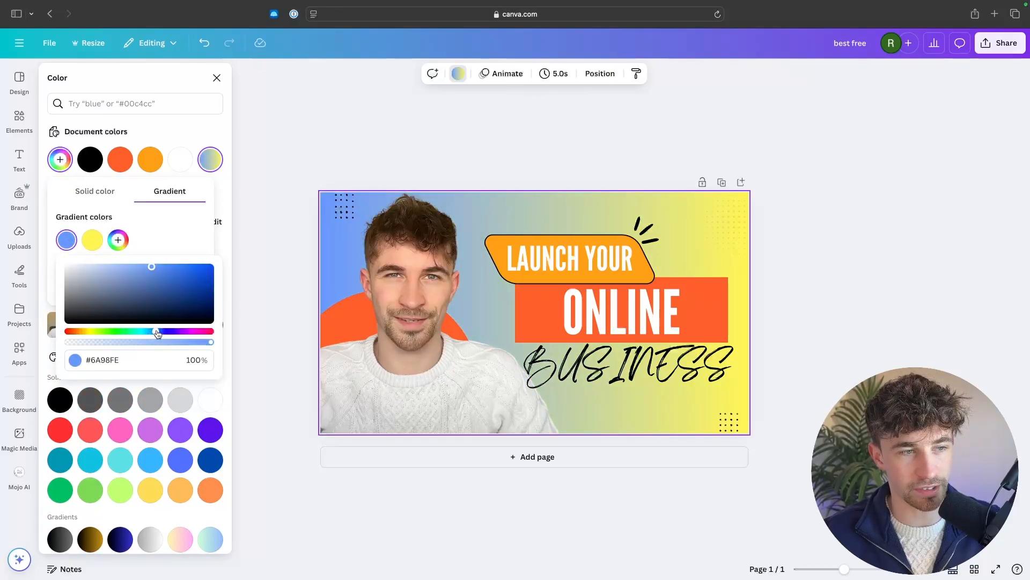
- Change the yellow end of the background gradient to a saturated deep blue, about #1300F4
left_click(92, 240)
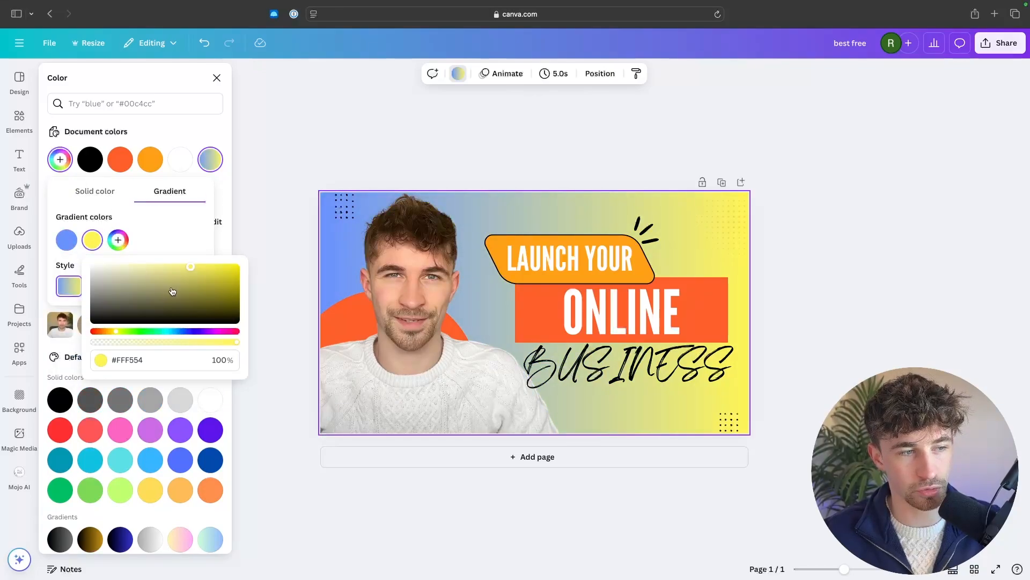
left_click(182, 331)
mouse_move(185, 333)
left_mouse_down()
mouse_move(202, 333)
mouse_move(190, 333)
left_mouse_up()
left_click_drag(194, 268, 249, 270)
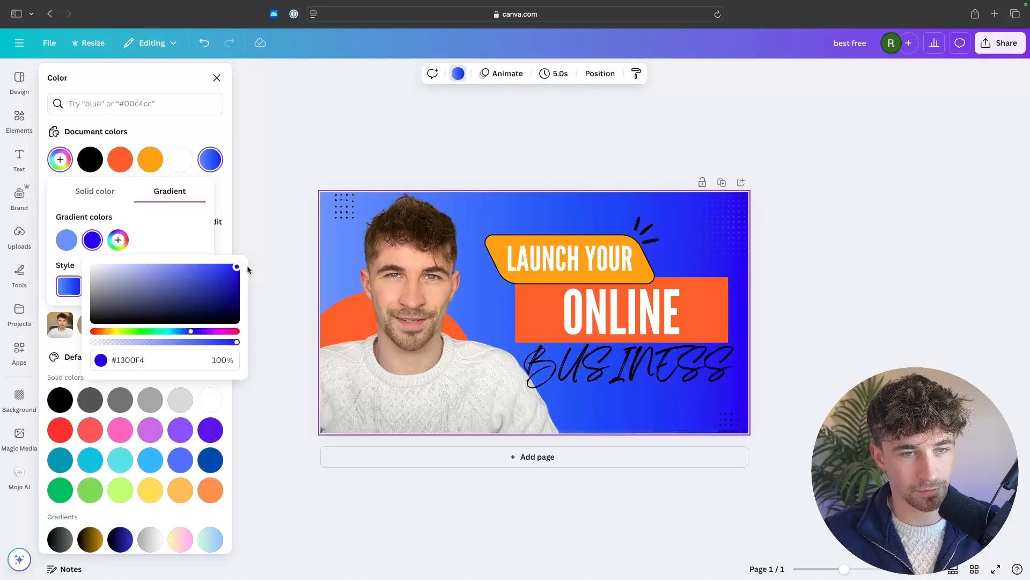
- Shift the light blue end of the background gradient slightly toward cyan and make it paler
left_click(66, 240)
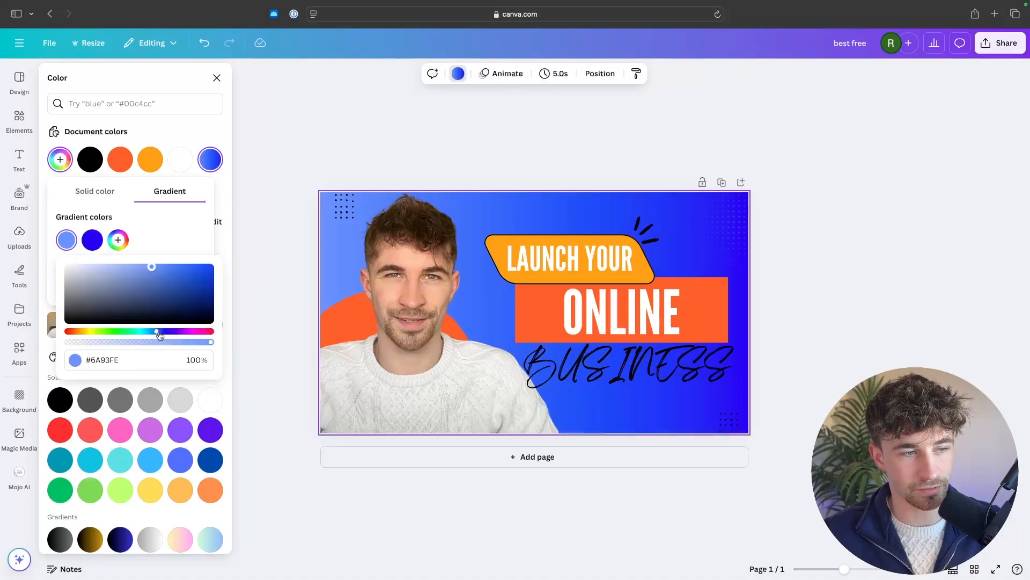
left_click_drag(156, 331, 155, 338)
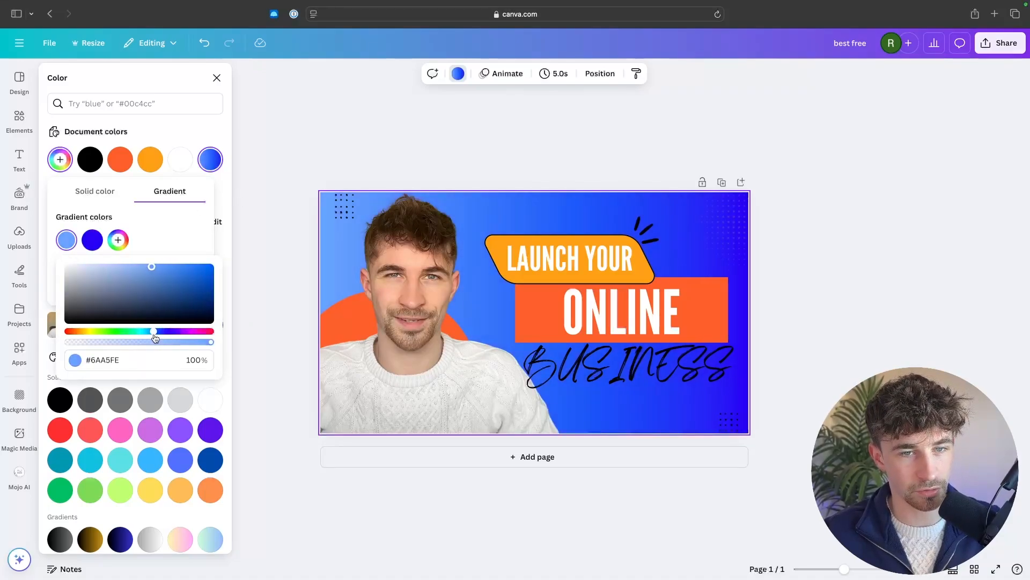
left_click_drag(152, 266, 130, 268)
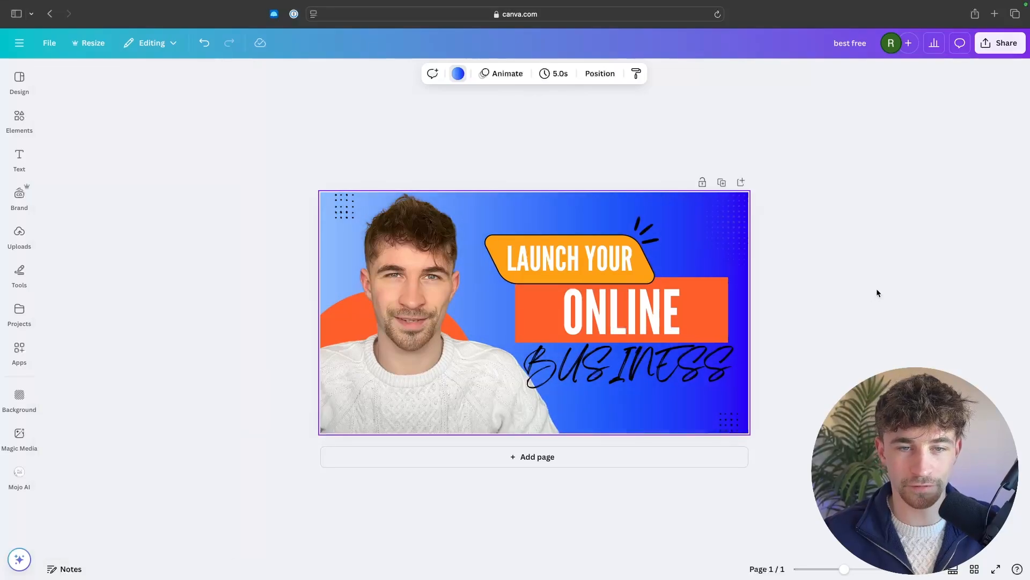
- Download the thumbnail design as a 1280 × 720 px PNG
left_click(992, 50)
left_click(858, 266)
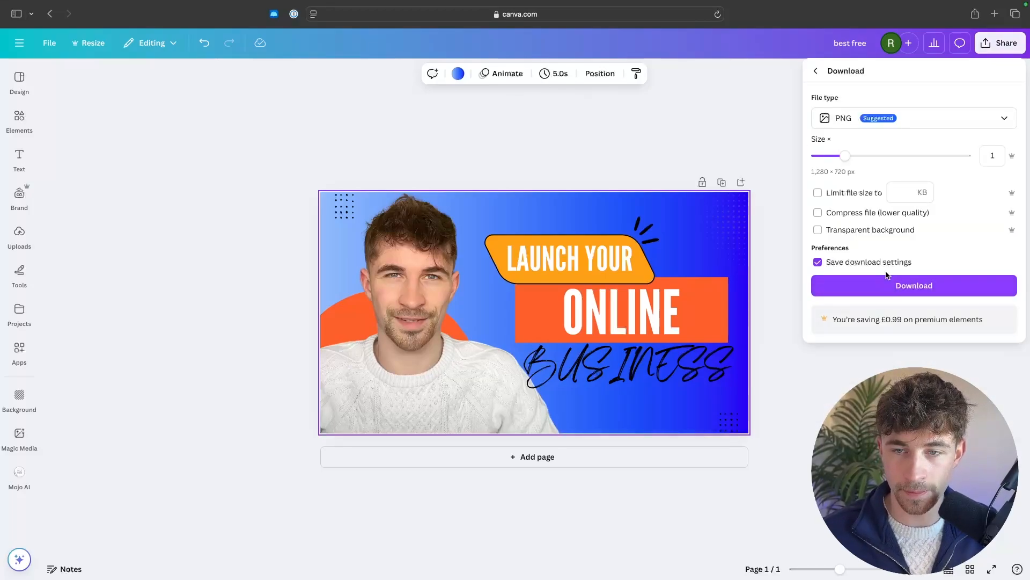
left_click(888, 283)
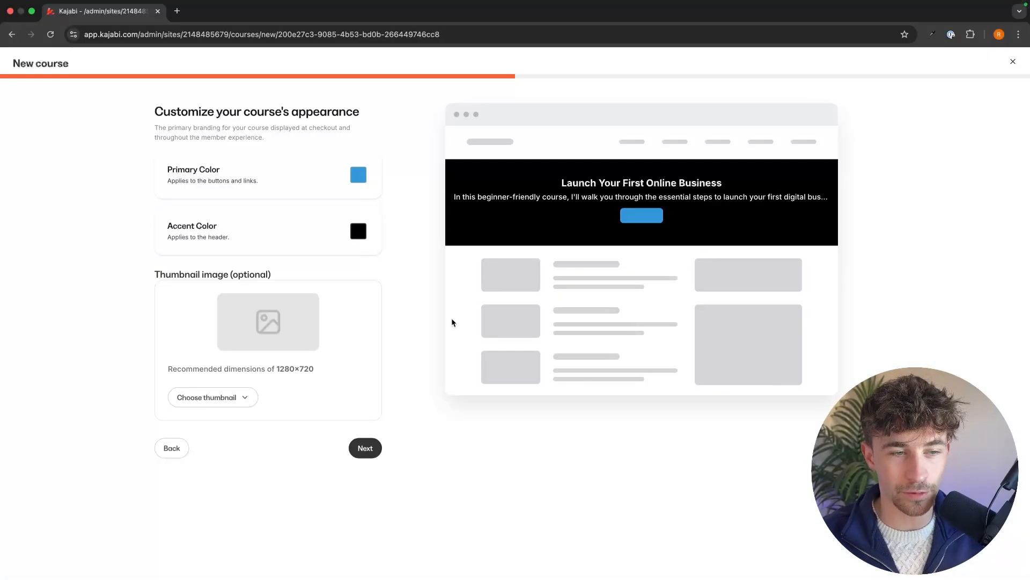
- In Kajabi, upload best free.png from Downloads as the course thumbnail, saving it without further edits
left_click(209, 397)
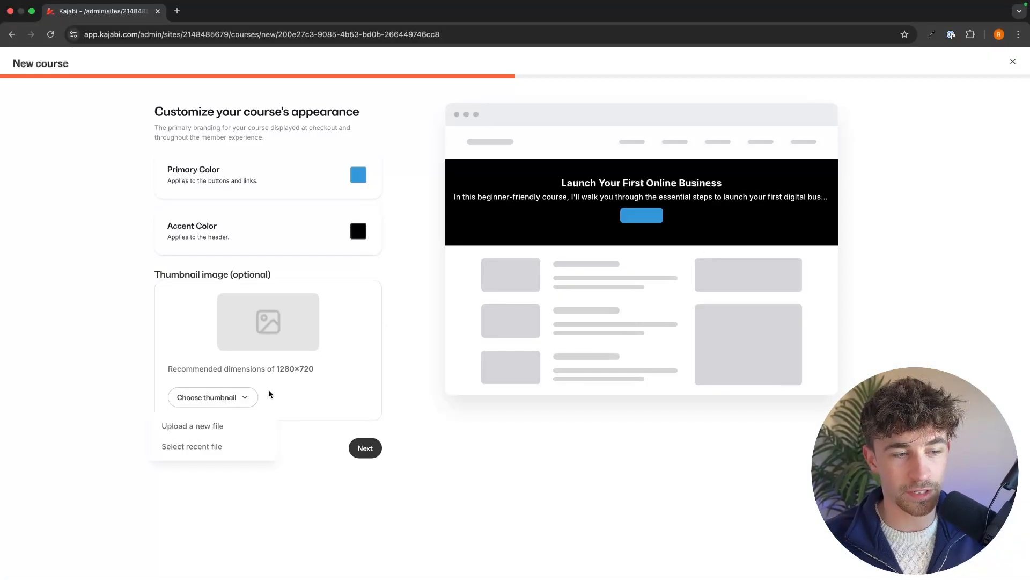
left_click(241, 425)
left_click(527, 246)
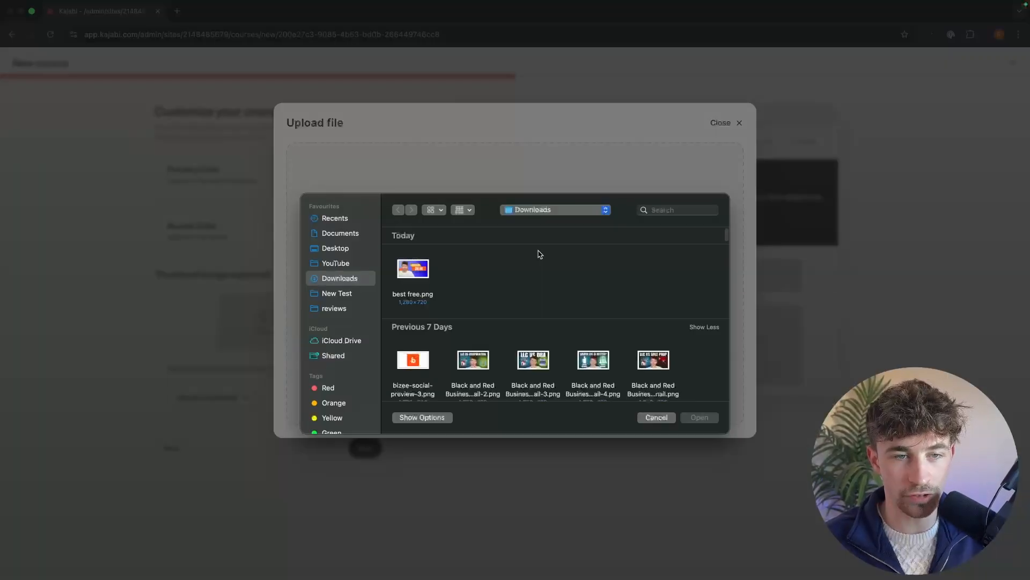
double_click(413, 268)
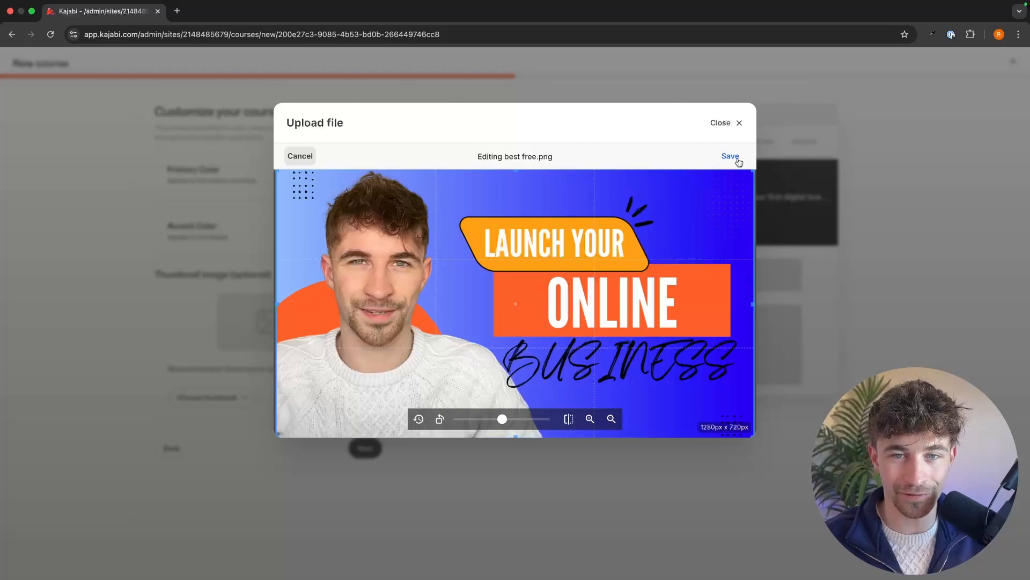
left_click(731, 157)
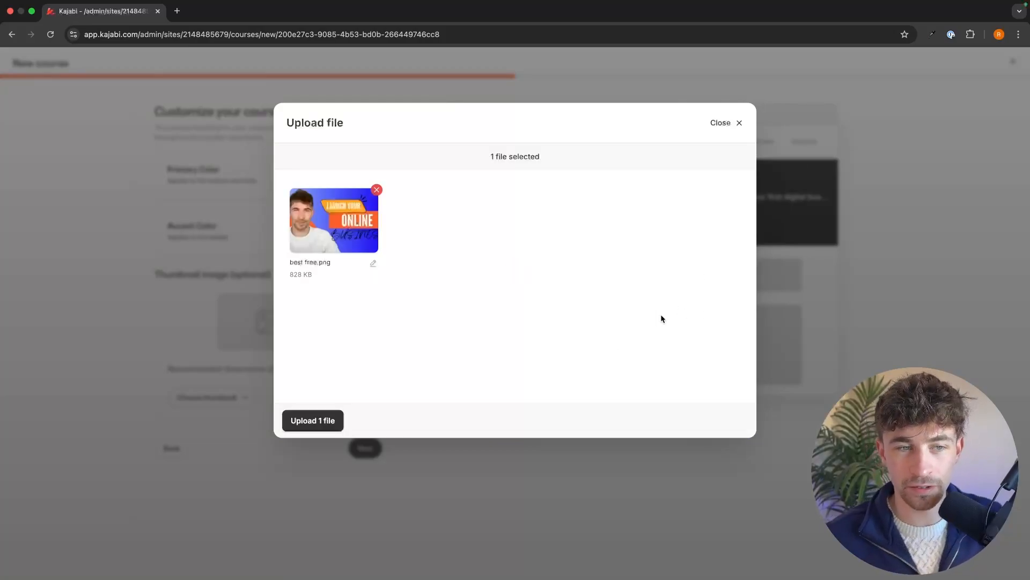
left_click(330, 421)
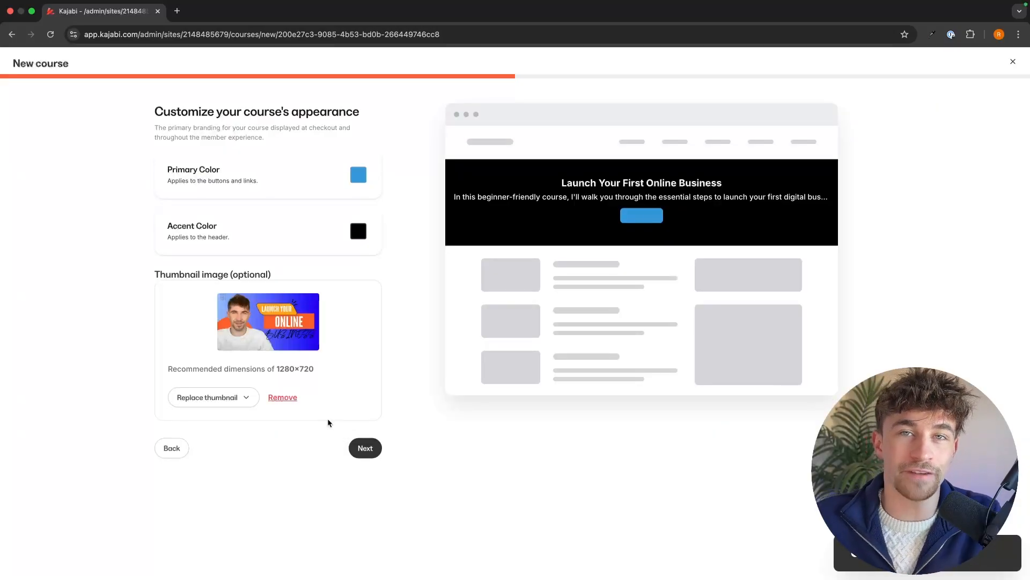
- Continue to the course's pricing page
left_click(363, 447)
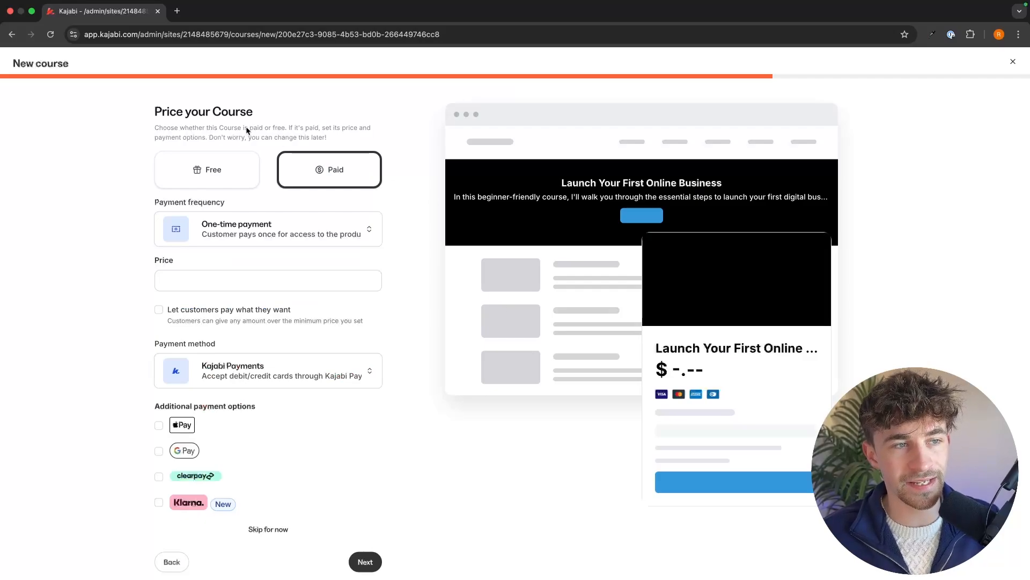
left_click_drag(155, 112, 252, 115)
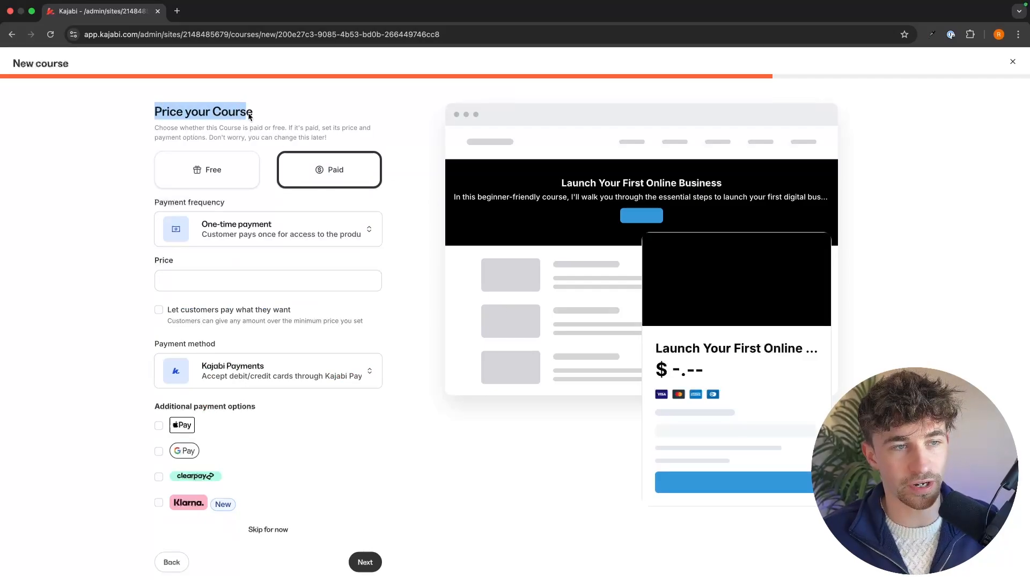
left_click(252, 116)
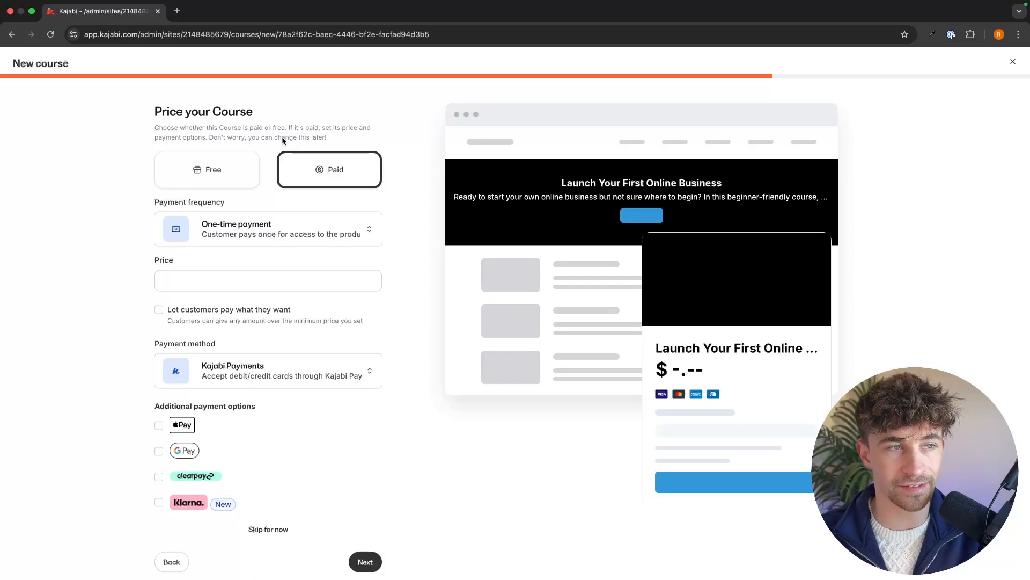
- Make the course paid with a one-time payment frequency and set its price to 497
left_click(236, 170)
left_click(357, 174)
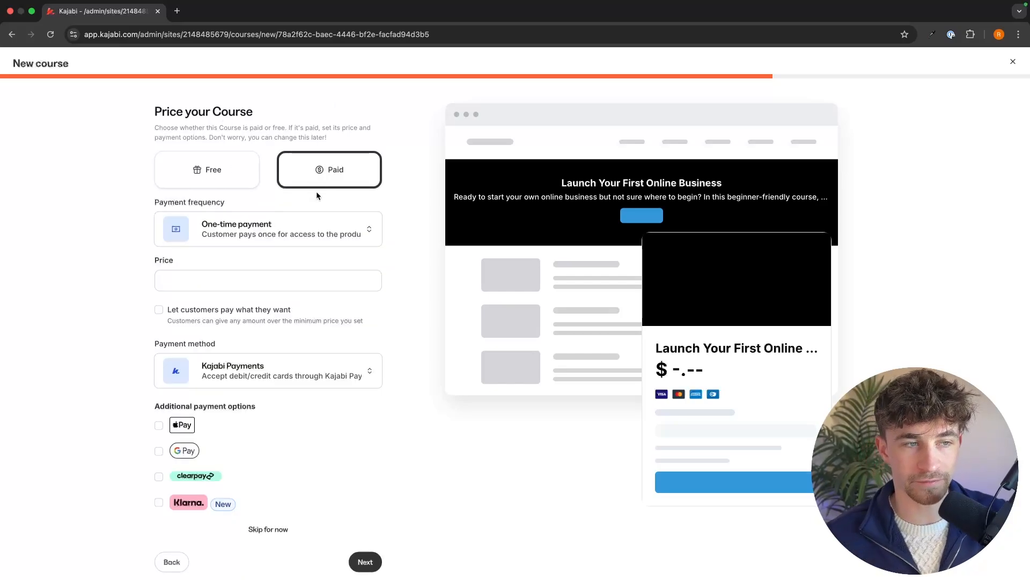
left_click(289, 231)
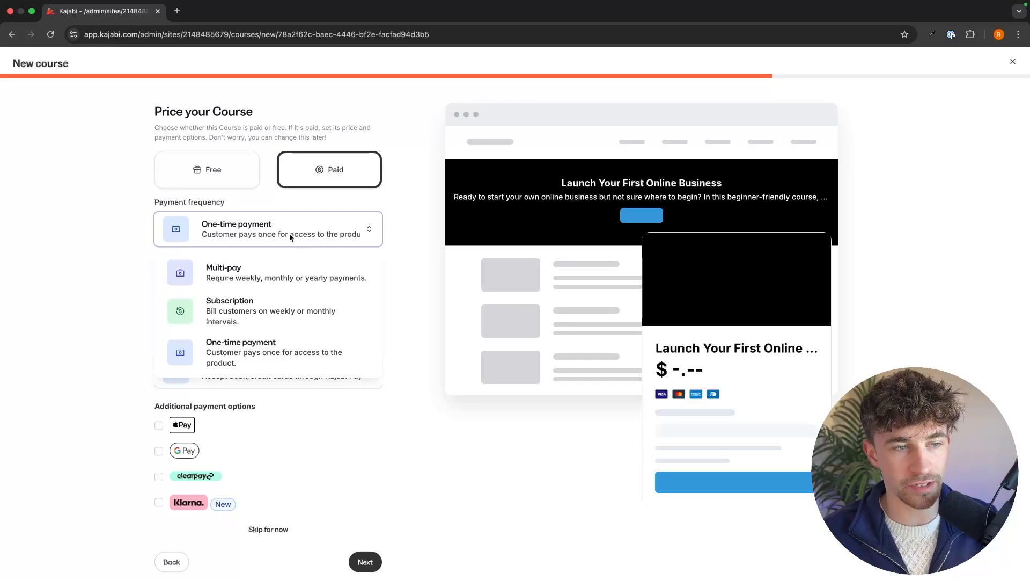
scroll(296, 291, "down", 1)
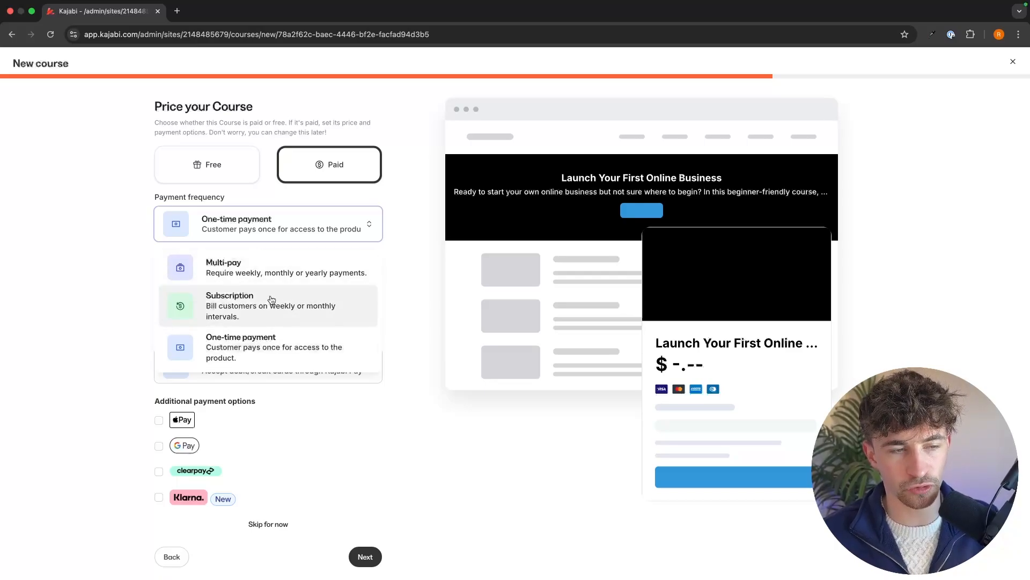
left_click(415, 282)
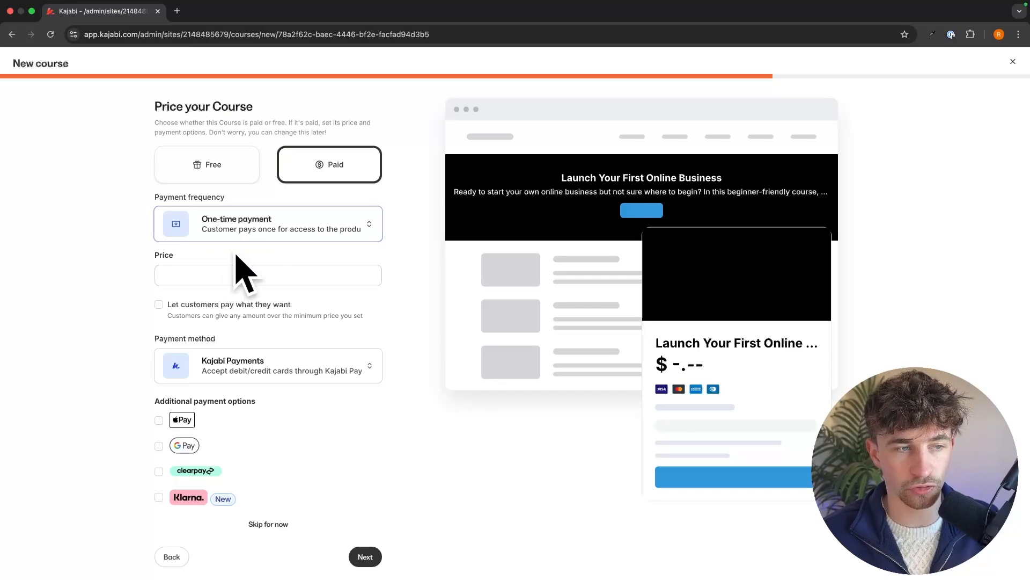
left_click(226, 274)
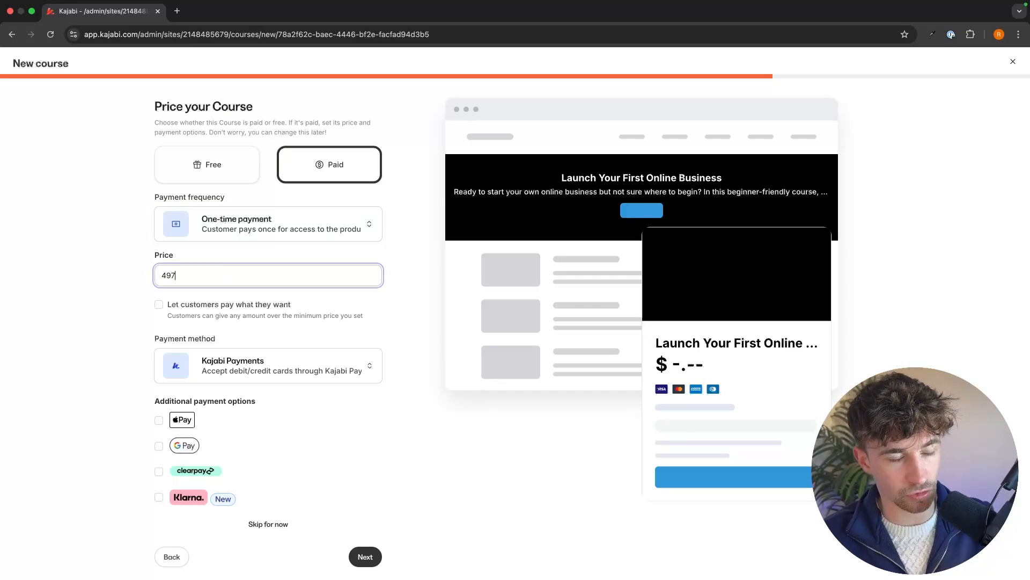
left_click(422, 299)
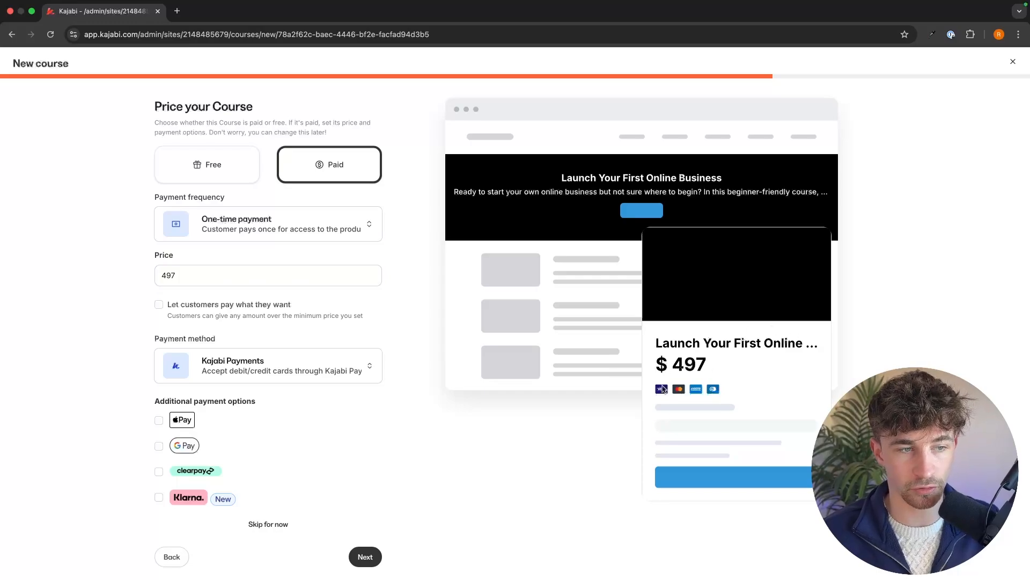
- Let customers pay what they want, with a minimum price of 100
left_click(196, 306)
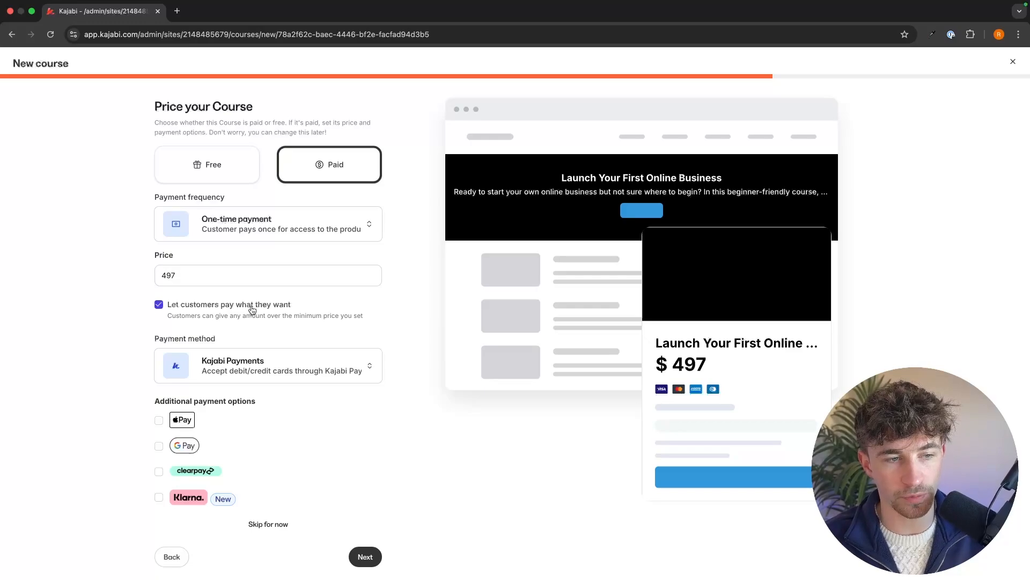
double_click(230, 275)
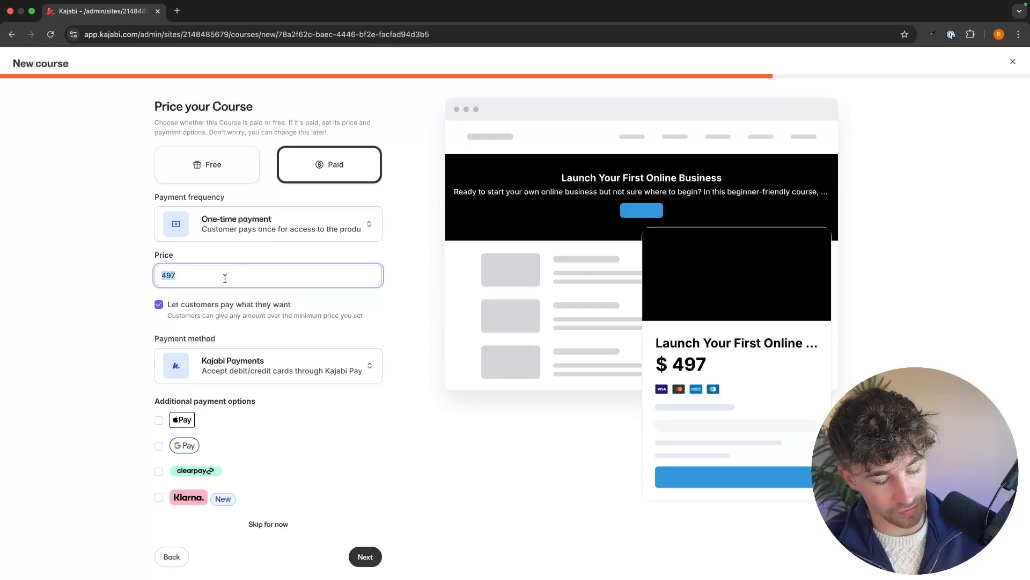
type("100")
left_click(394, 247)
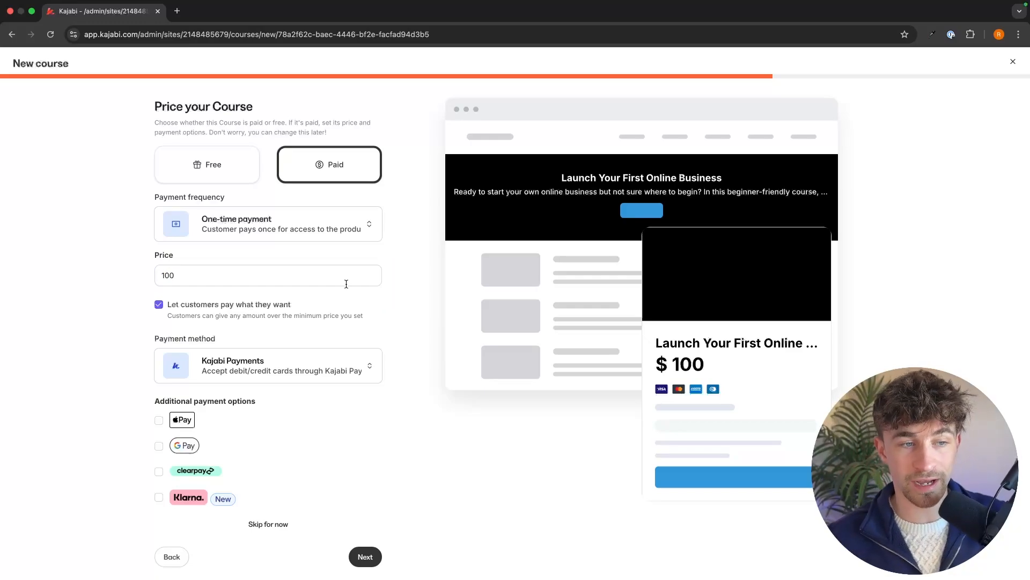
- Turn off pay-what-they-want pricing and set the course price back to 497
left_click(272, 312)
double_click(269, 277)
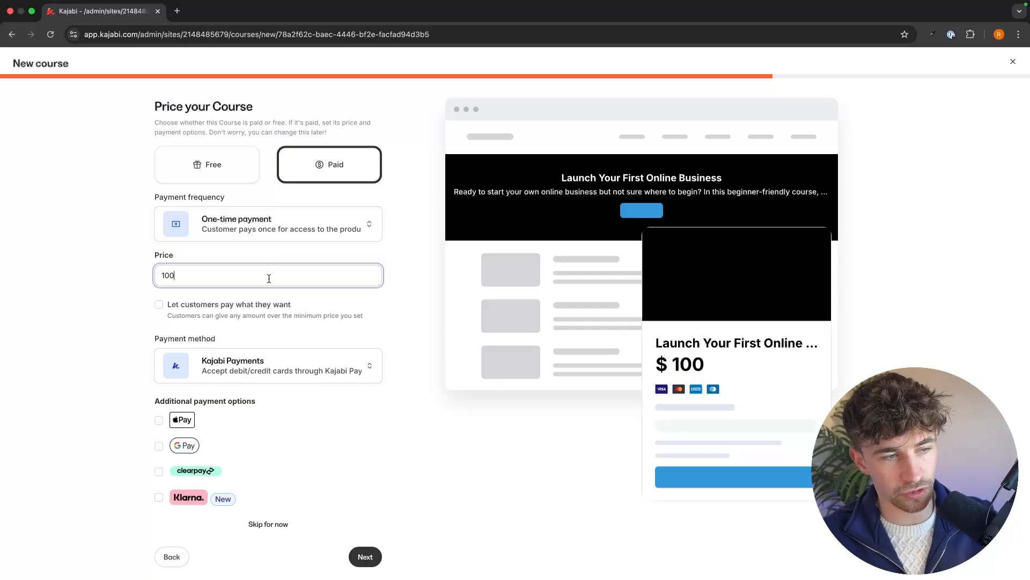
type("49")
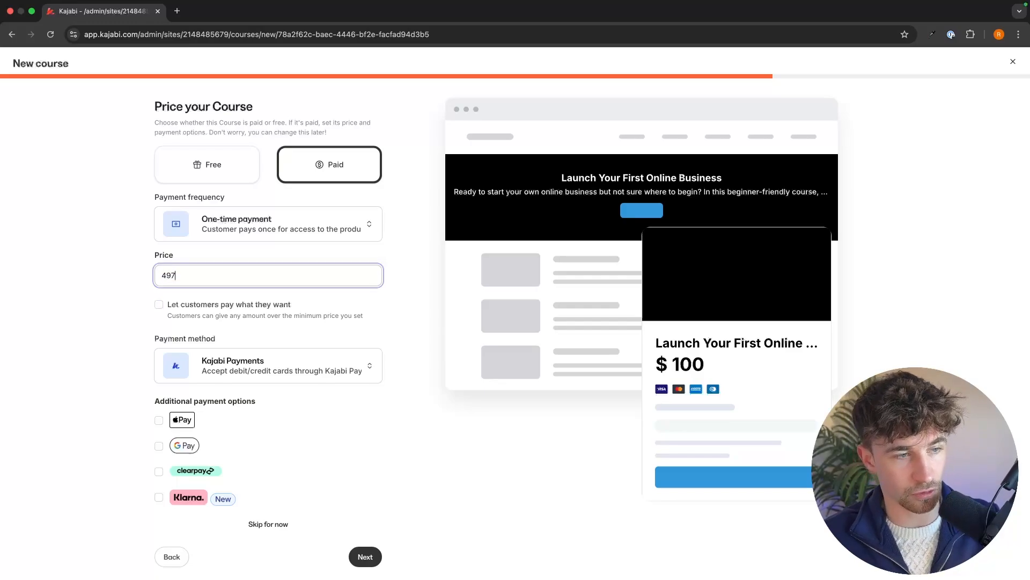
type("7")
left_click(99, 336)
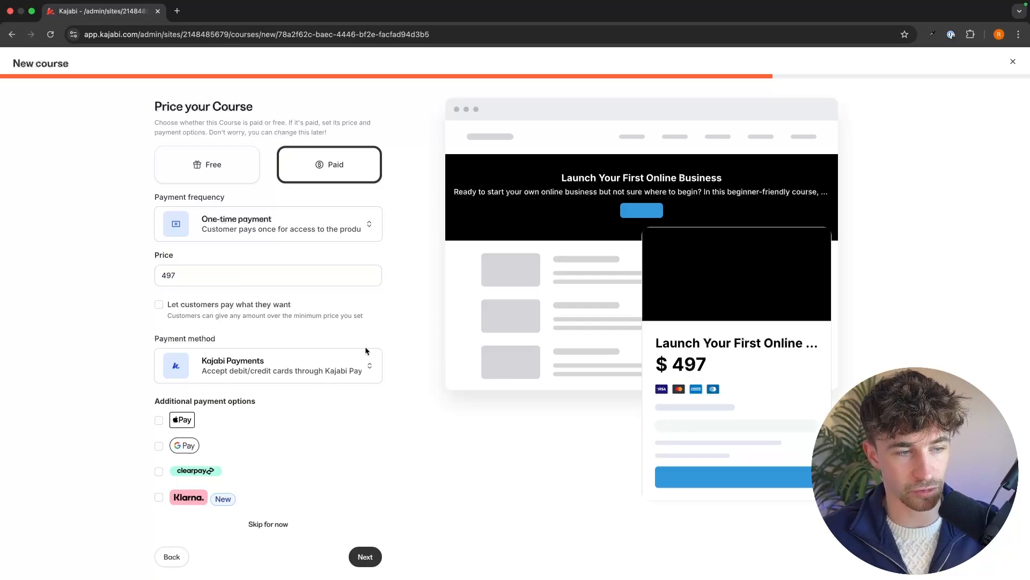
- Keep Kajabi Payments, enable Apple Pay, Google Pay, Clearpay and Klarna as additional payment options, and continue to the course outline
left_click(203, 370)
left_click(239, 412)
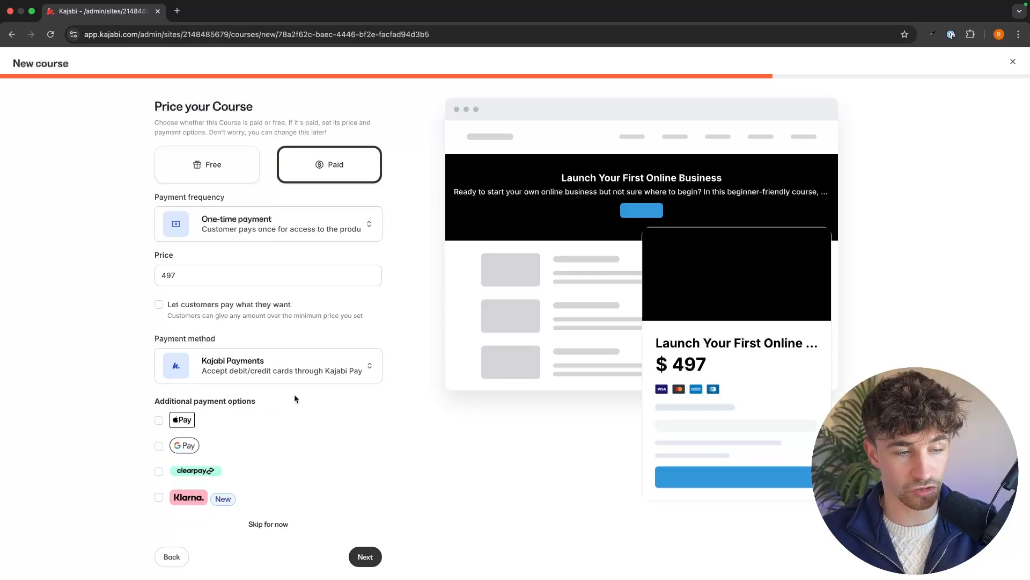
left_click(160, 421)
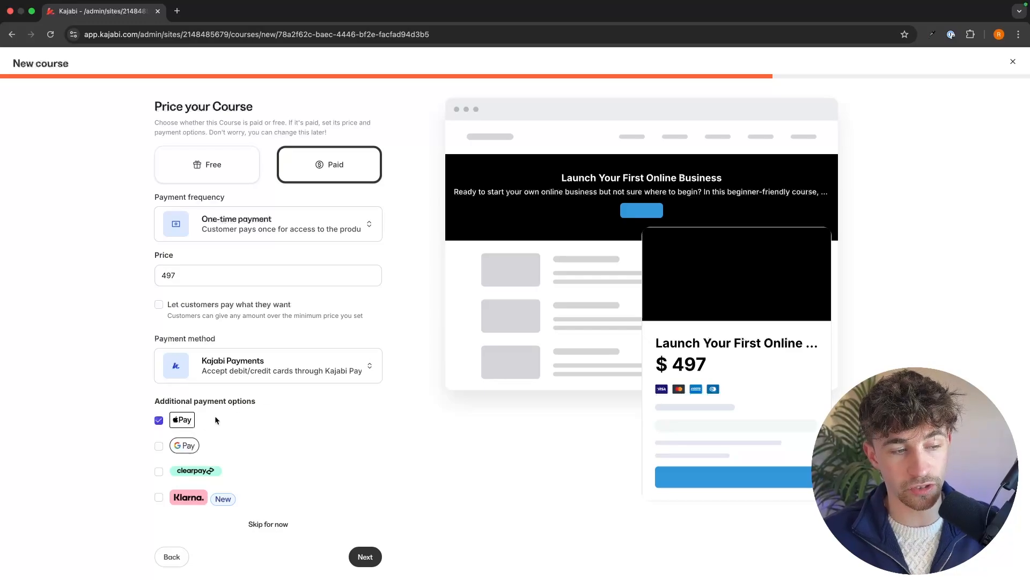
left_click(159, 446)
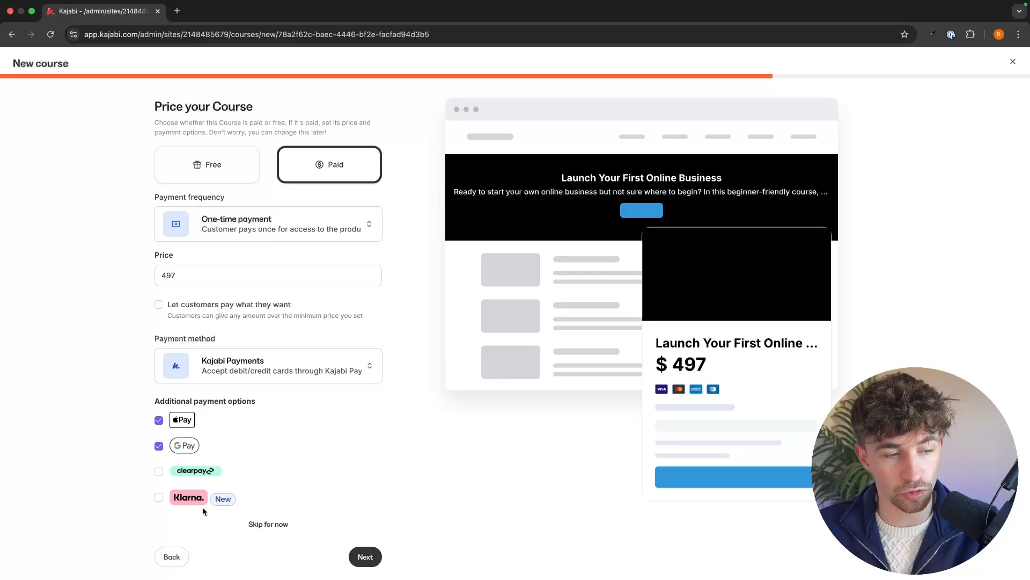
left_click(159, 471)
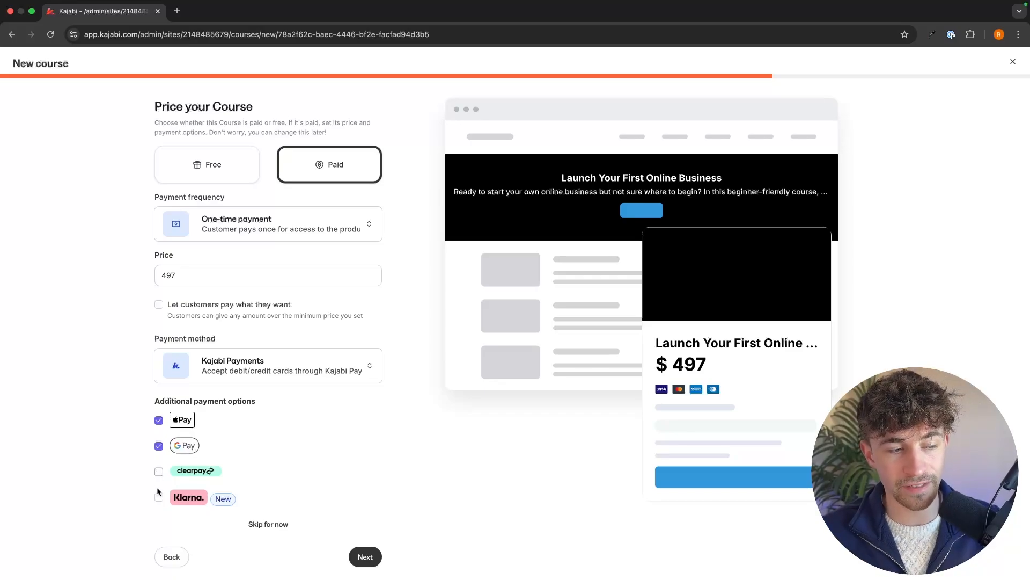
left_click(194, 502)
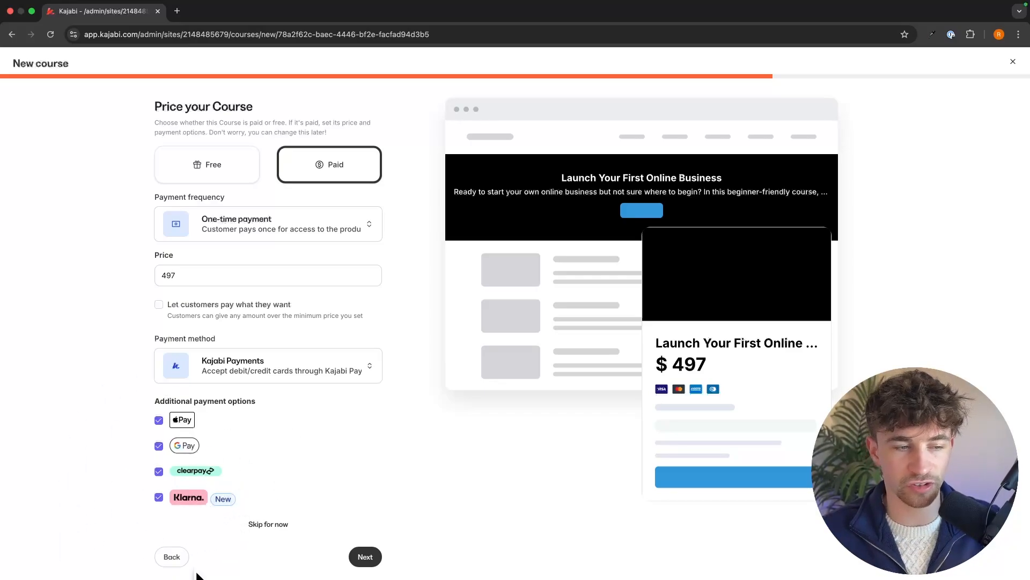
left_click(375, 556)
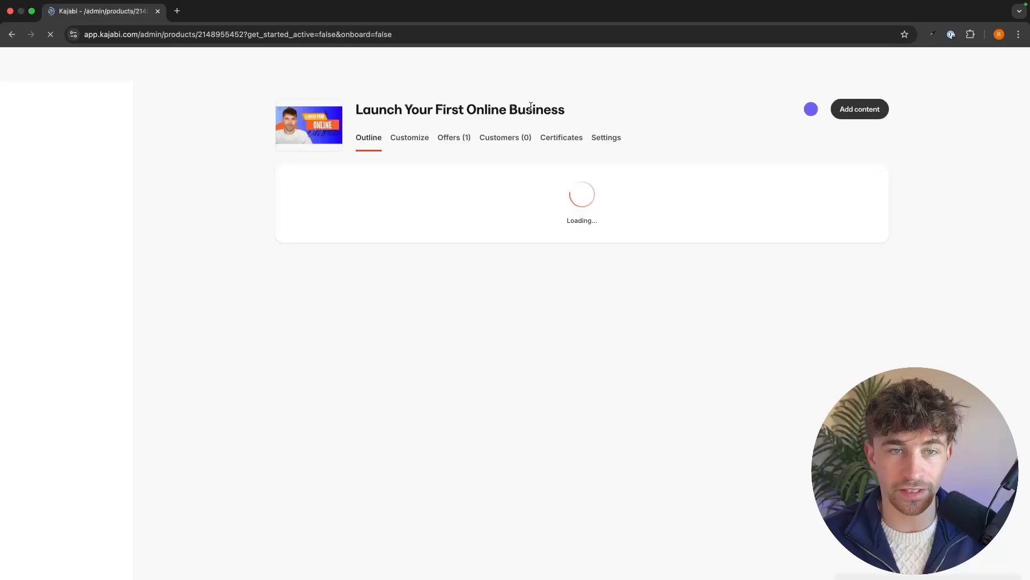
- Examine the lessons inside the Understanding Online Business Basics module of the course outline
scroll(643, 265, "down", 2)
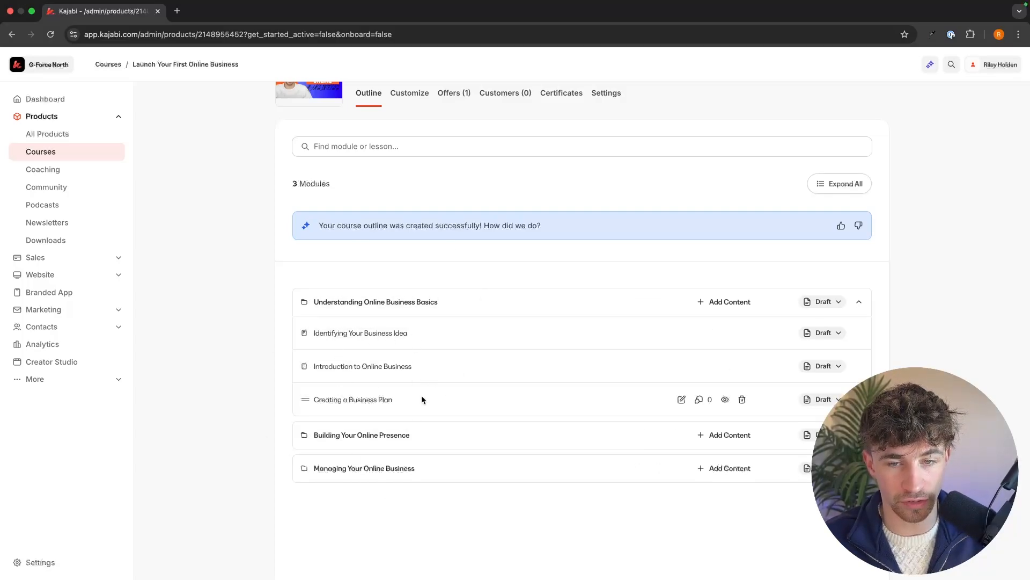
left_click(860, 302)
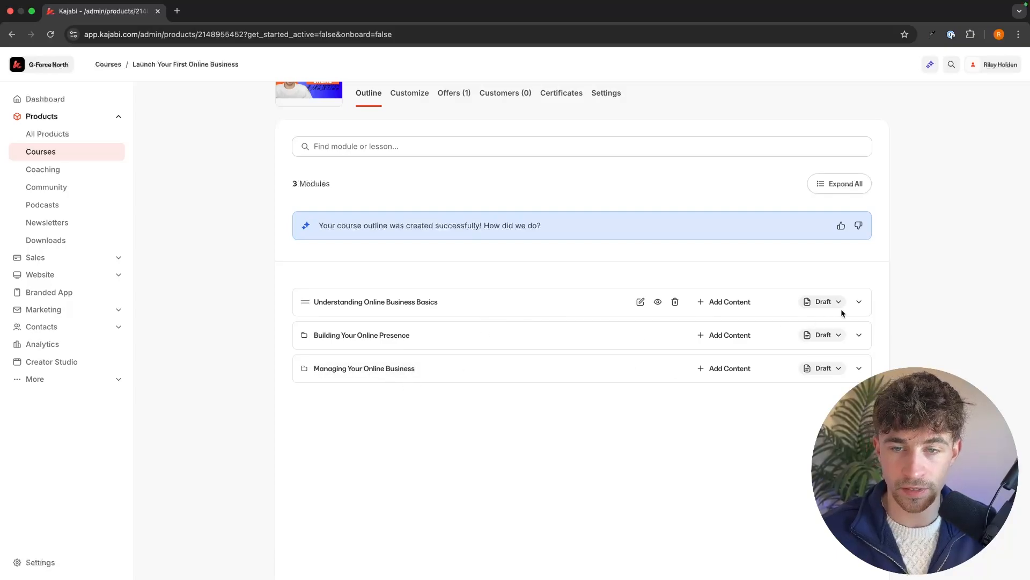
left_click(858, 301)
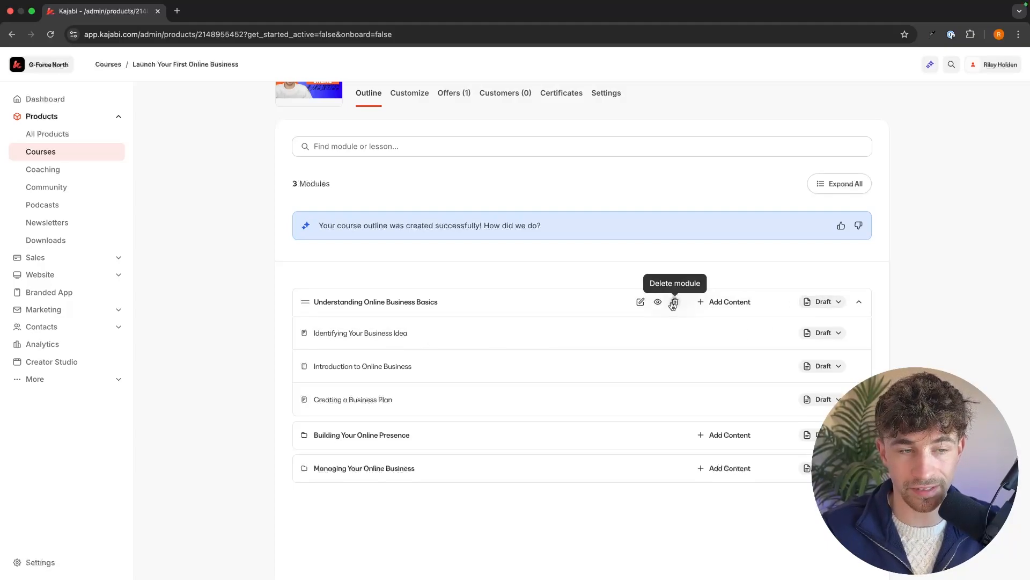
left_click(857, 303)
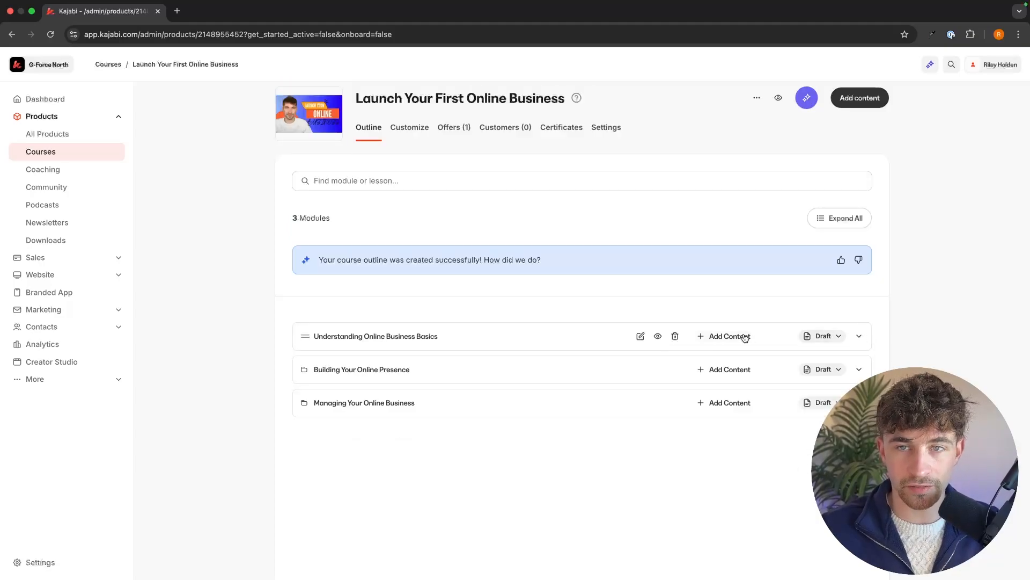
- Create a module titled "Welcome to the course" and place it first in the course outline
left_click(862, 104)
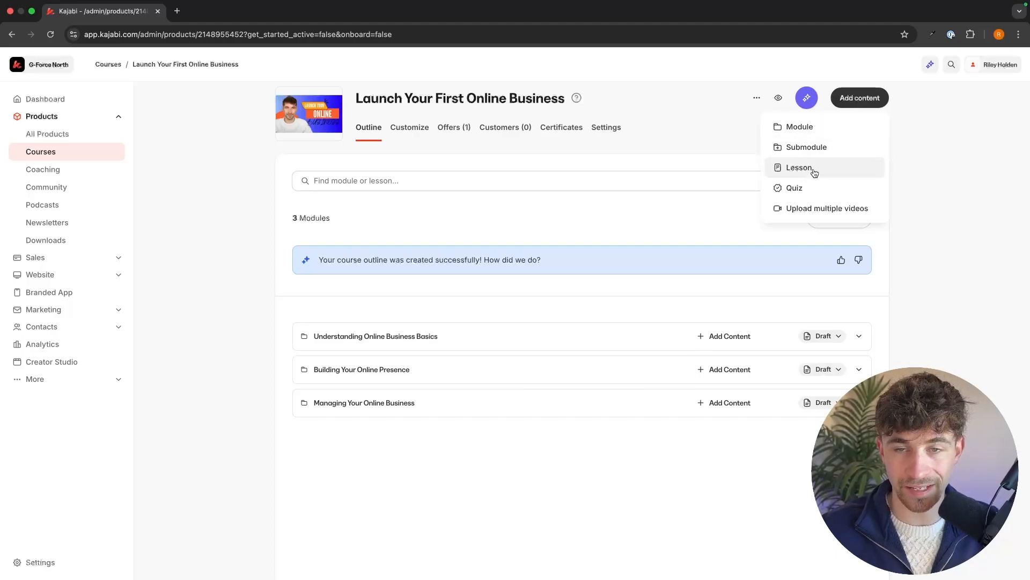
left_click(931, 245)
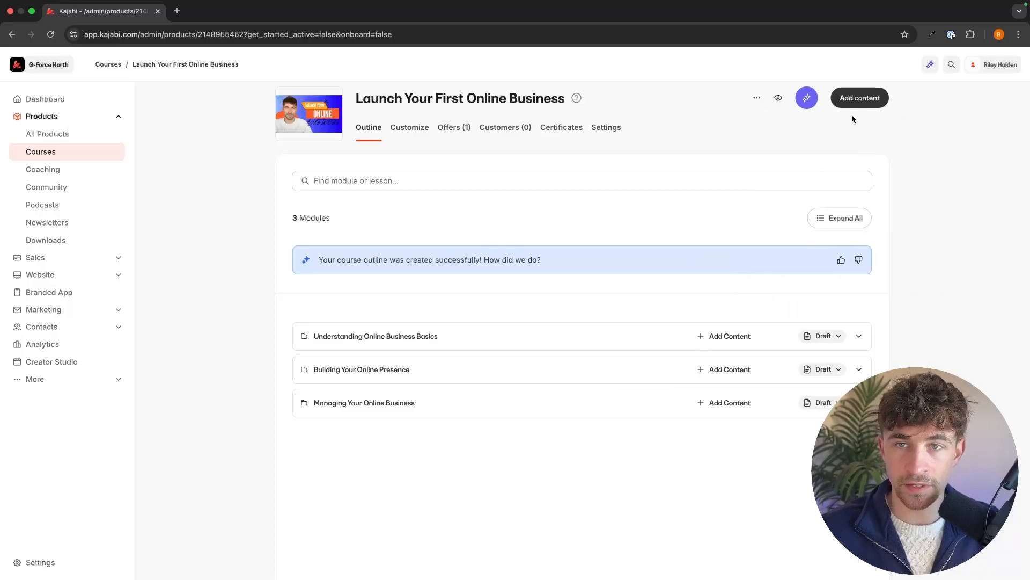
left_click(853, 101)
left_click(844, 126)
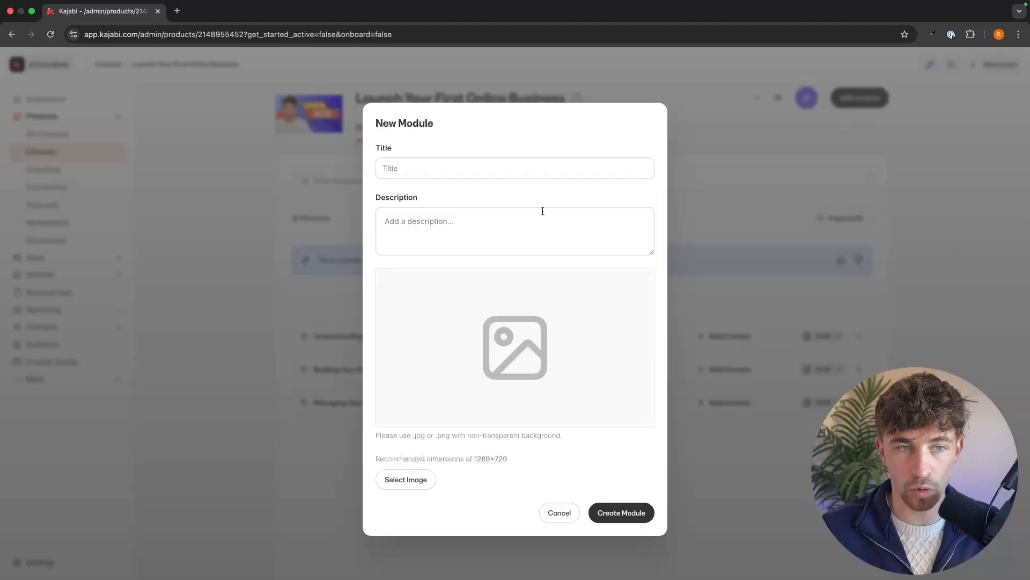
left_click(518, 170)
type("Wel")
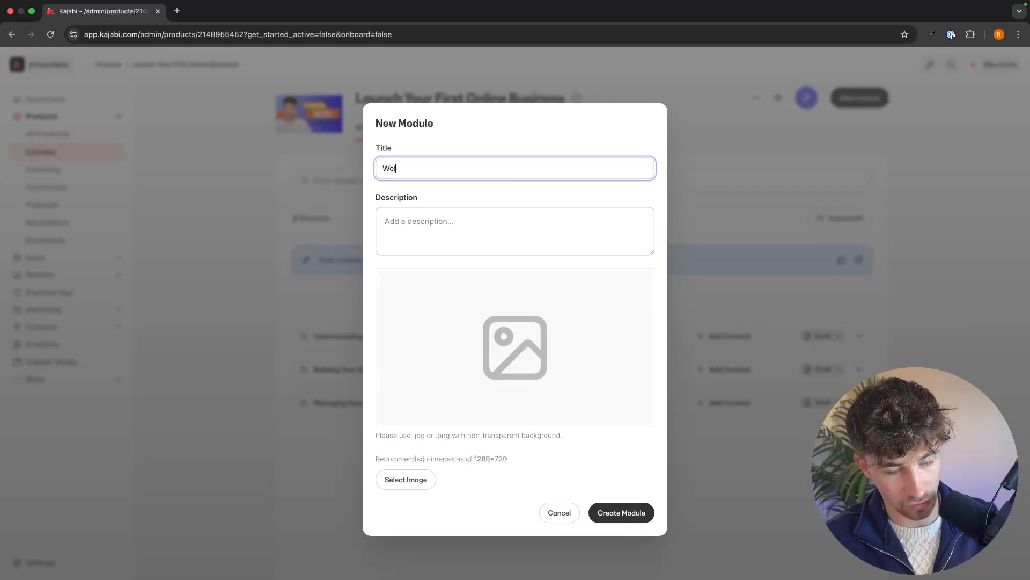
type("come to the course")
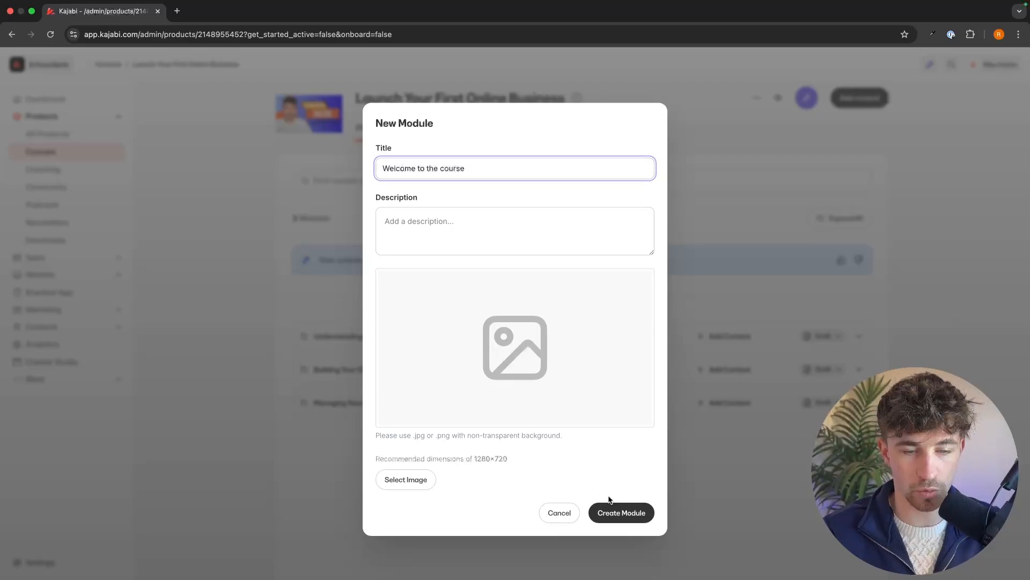
left_click(620, 512)
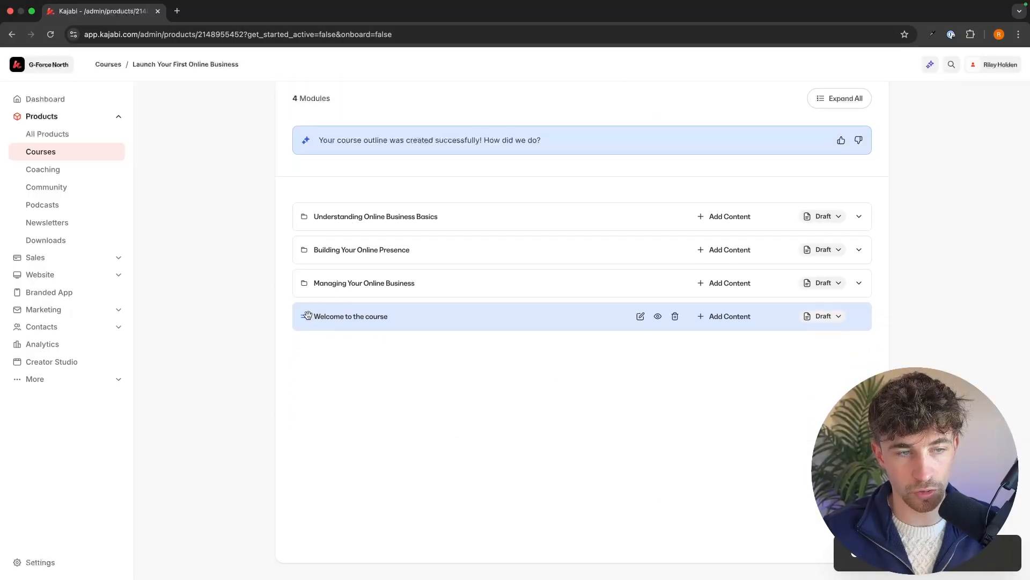
left_click_drag(311, 317, 404, 303)
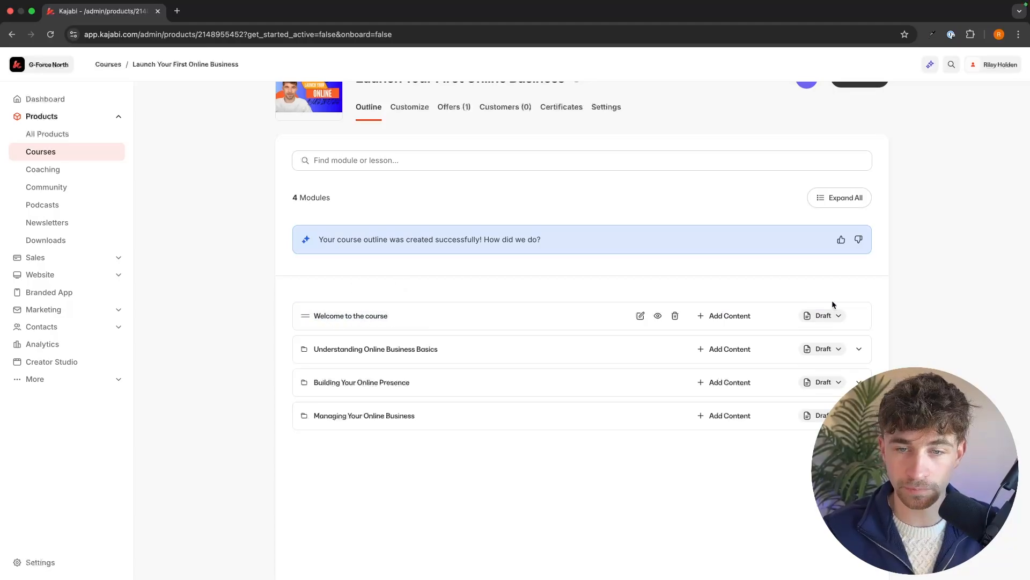
- Add a lesson titled "What you will learn" to the Welcome to the course module
left_click(720, 316)
left_click(669, 361)
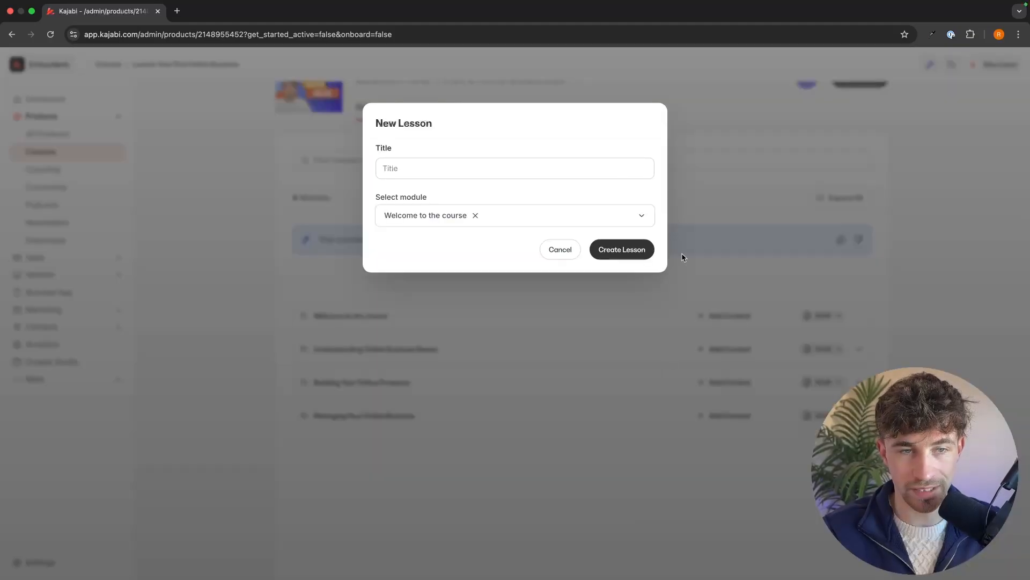
left_click(500, 162)
type("What you will learn")
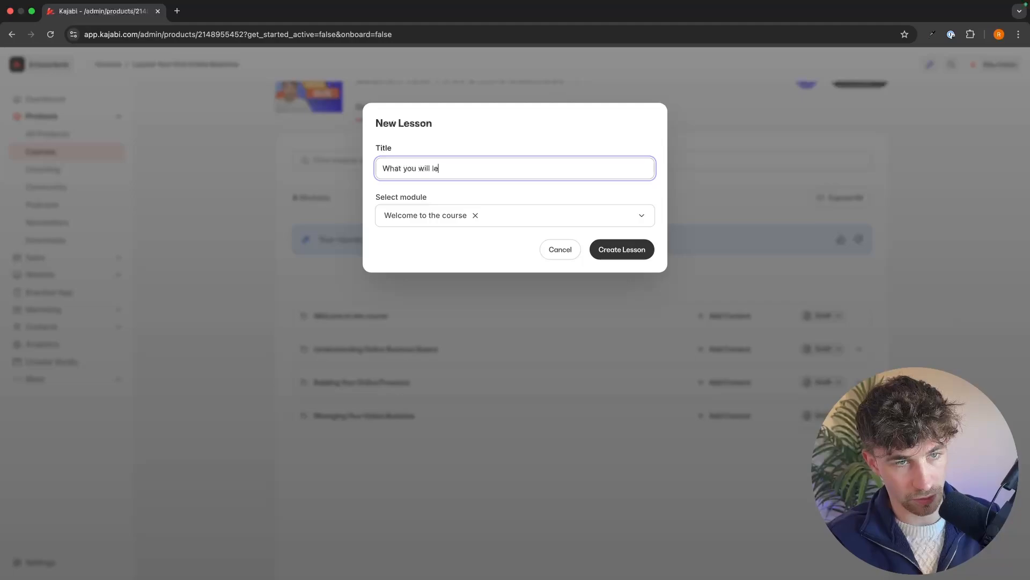
left_click(607, 248)
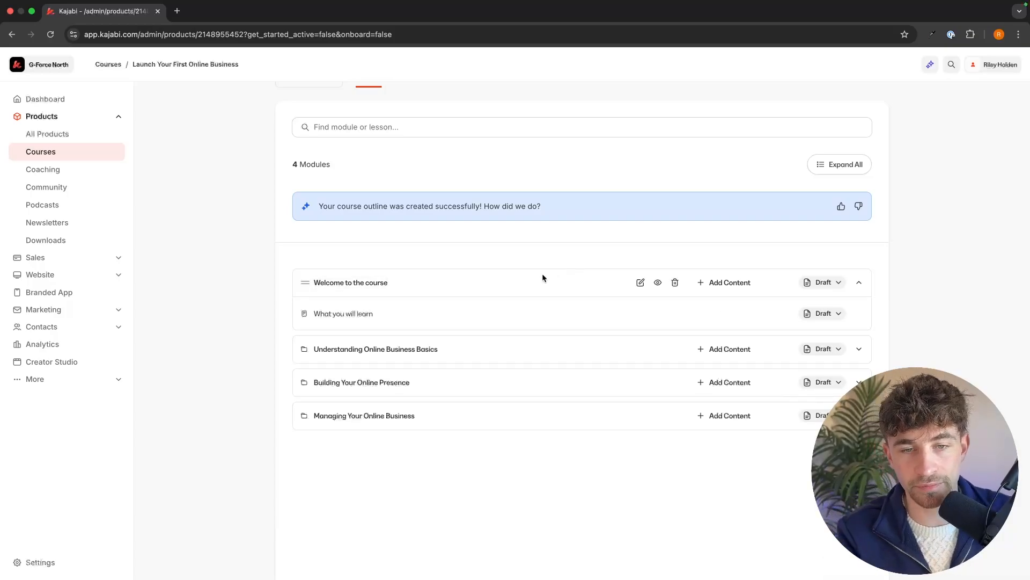
- Open the What you will learn lesson for editing and set its media type to Video
left_click(366, 316)
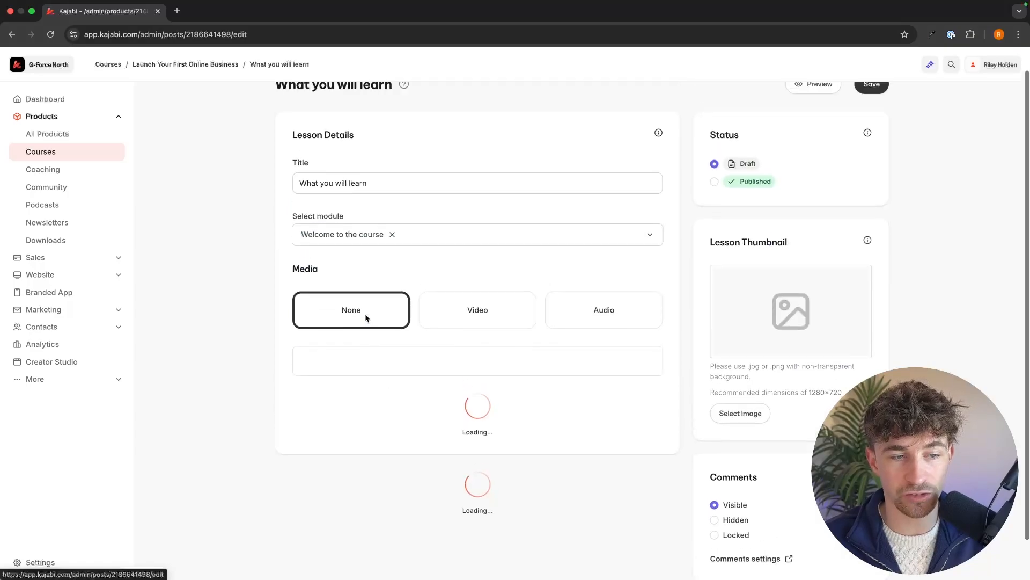
scroll(478, 271, "down", 3)
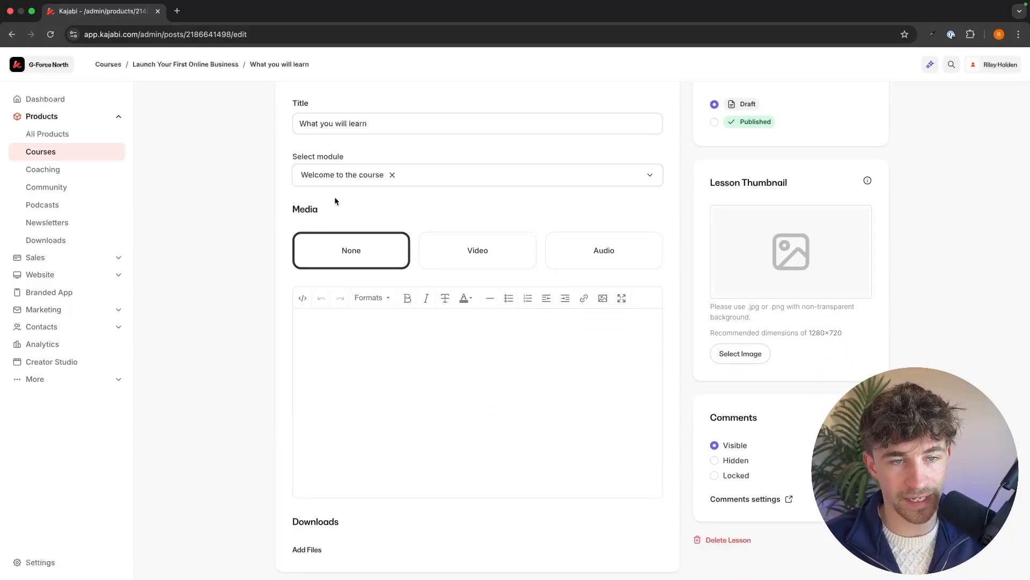
left_click(501, 249)
scroll(502, 250, "down", 1)
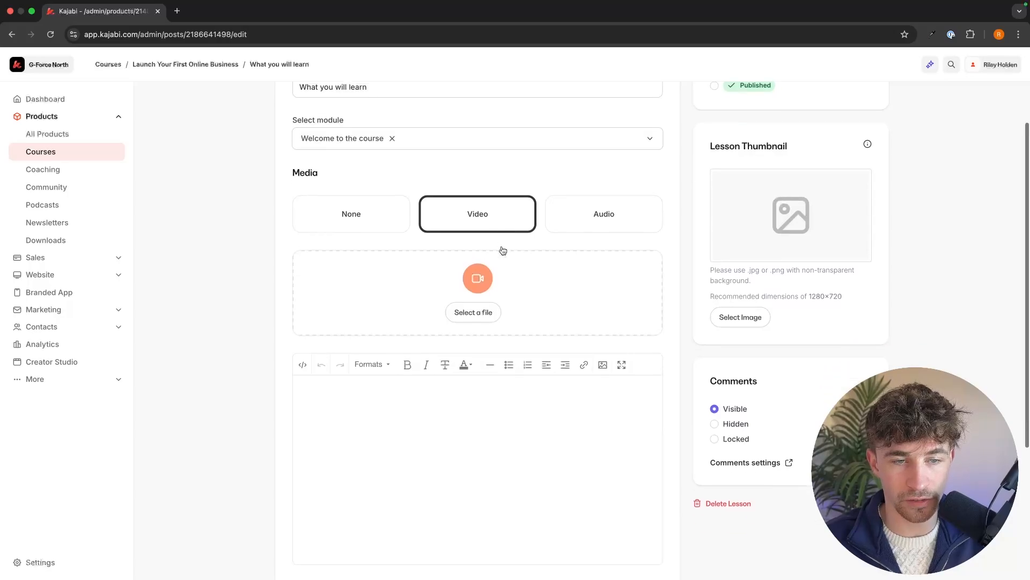
- Upload a new video file as the media of the What you will learn lesson
left_click(483, 306)
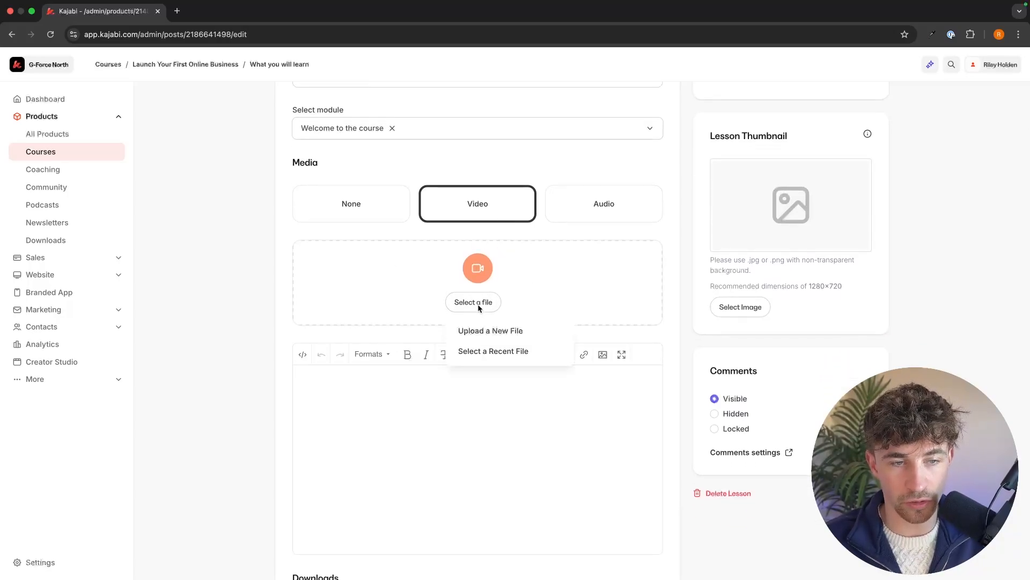
left_click(484, 324)
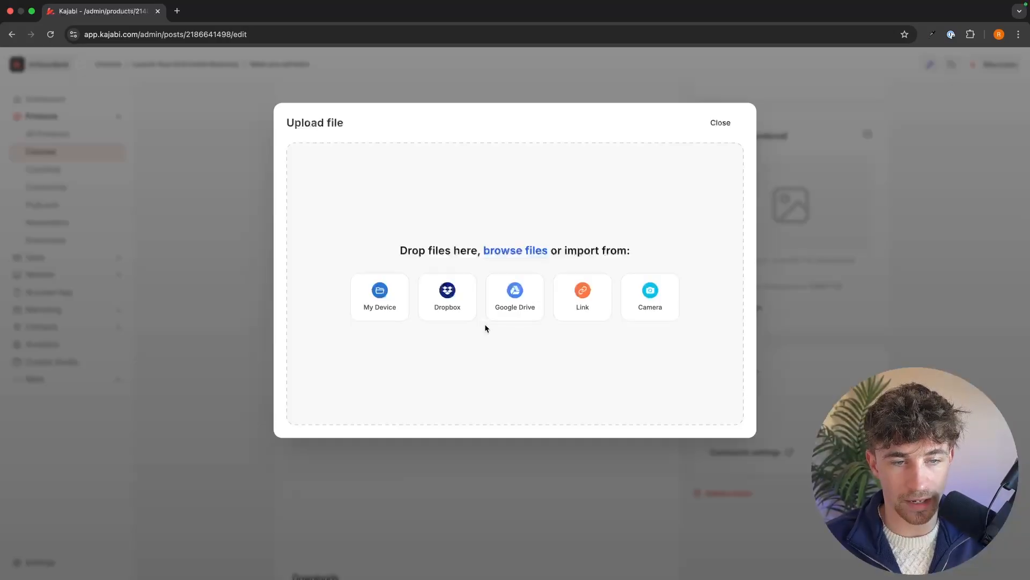
left_click(741, 123)
scroll(535, 265, "up", 1)
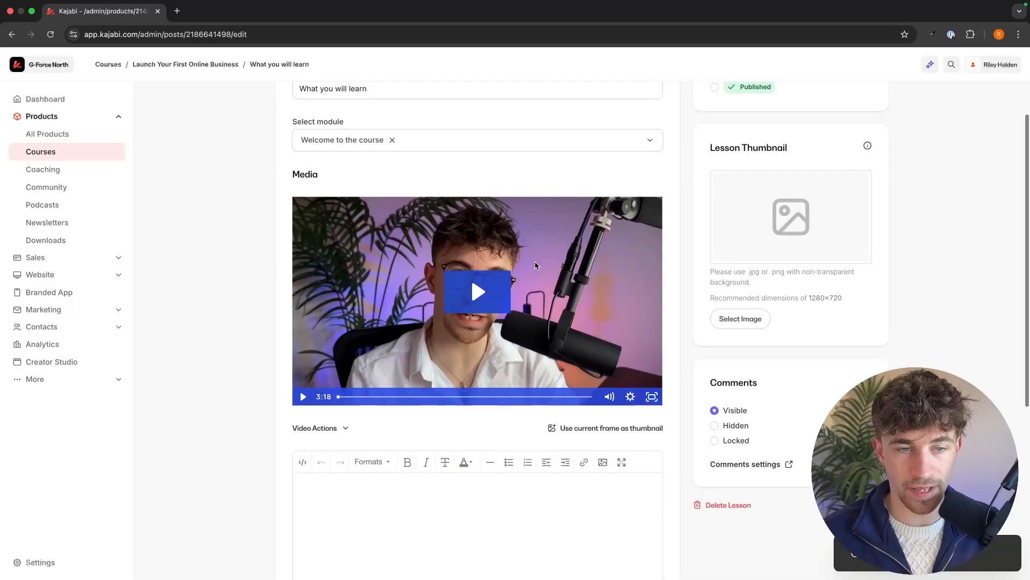
- Enter the lesson description "In this lesson you will learn what this course is about and what you will learn"
scroll(534, 338, "down", 3)
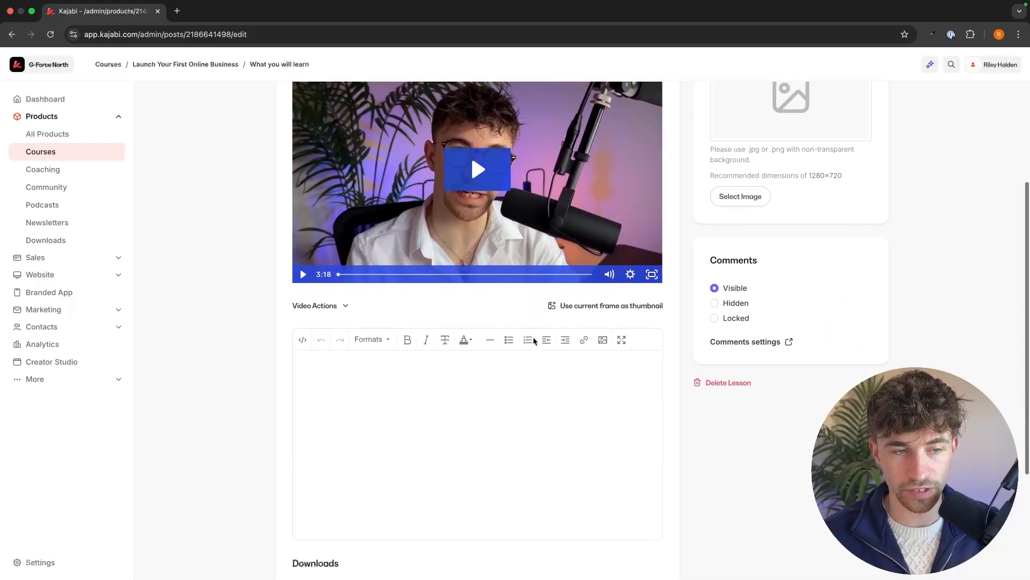
scroll(435, 361, "down", 3)
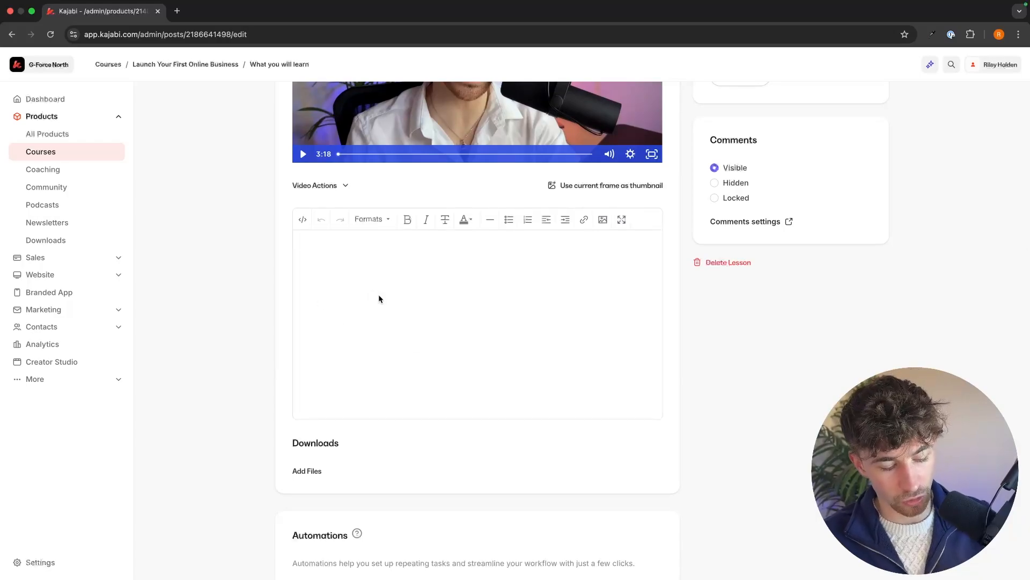
key("Caps_Lock")
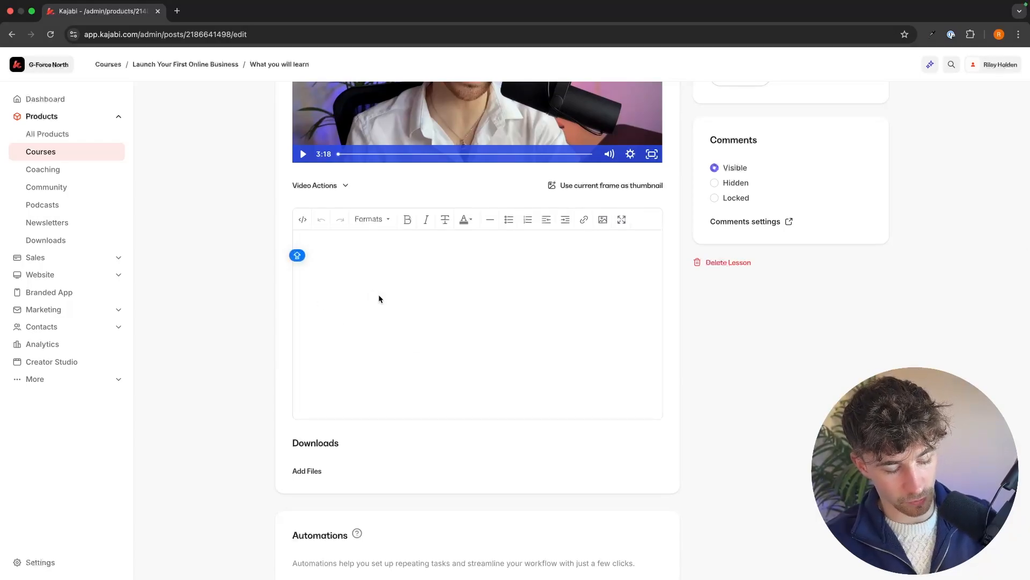
type("In this lesson you will learn what this course is about and what you will learn")
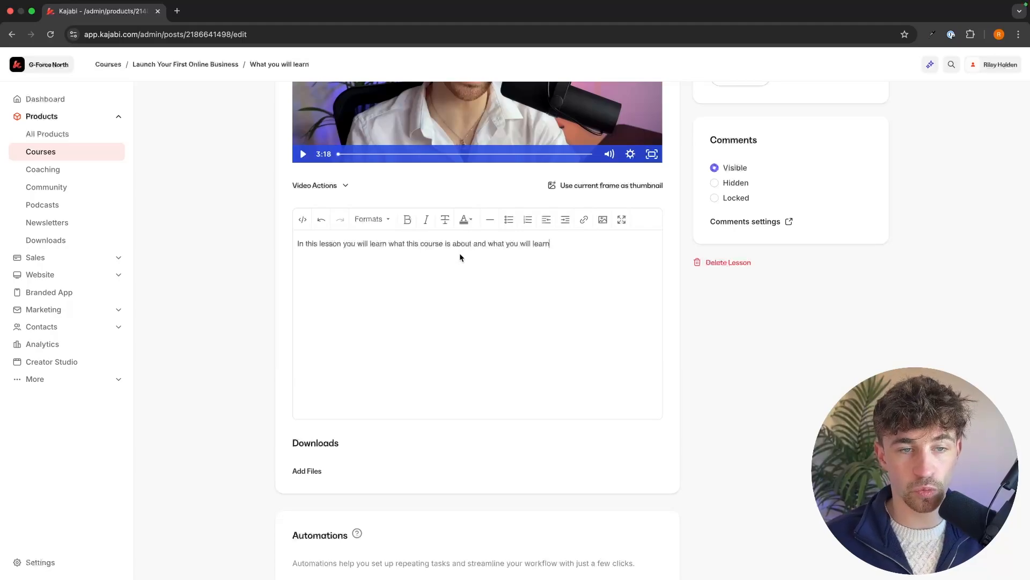
scroll(460, 253, "down", 2)
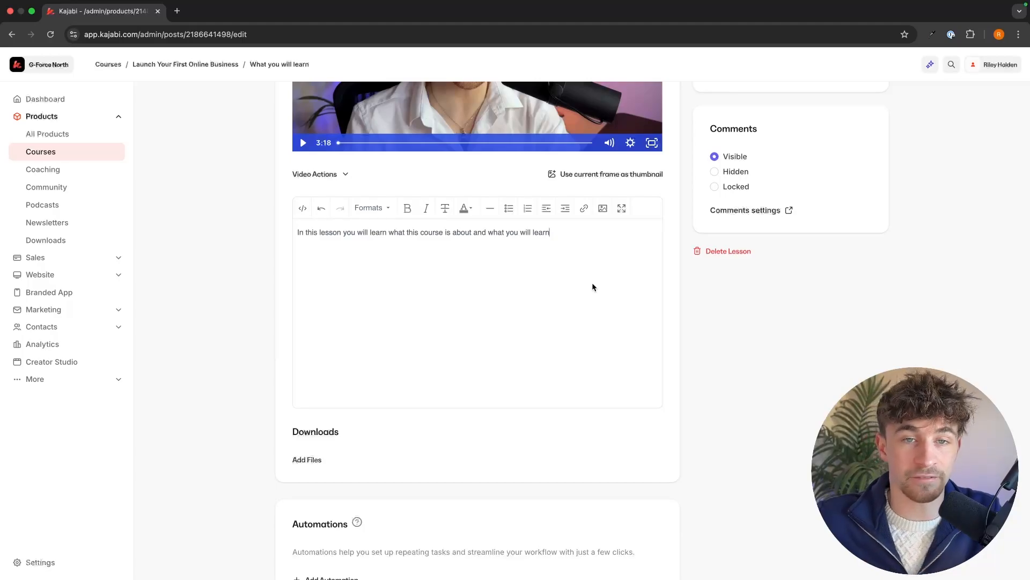
scroll(592, 282, "down", 3)
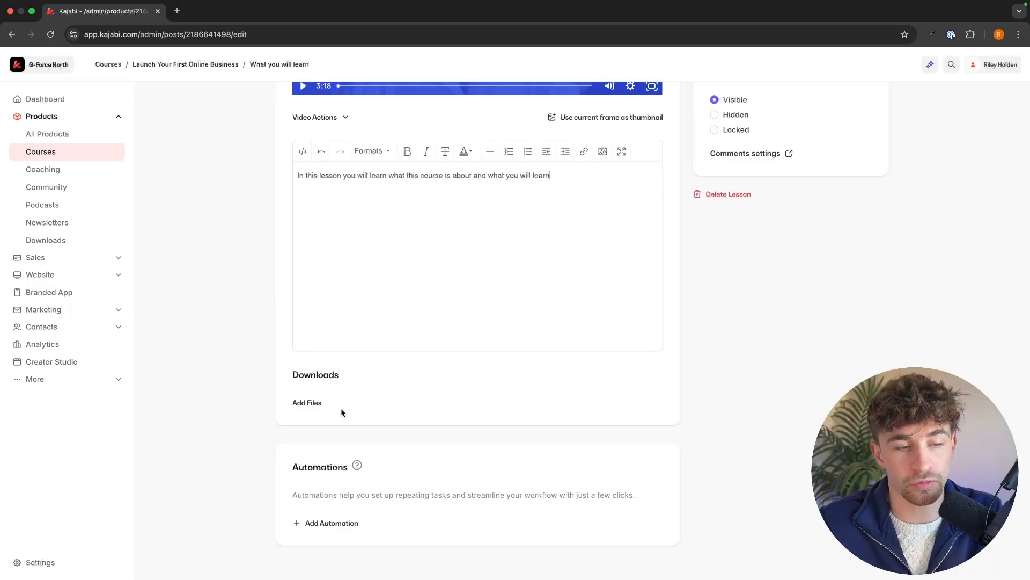
- Play the lesson video in full screen, capture a full-frame screenshot of it, and leave full screen with the video paused
scroll(362, 431, "up", 10)
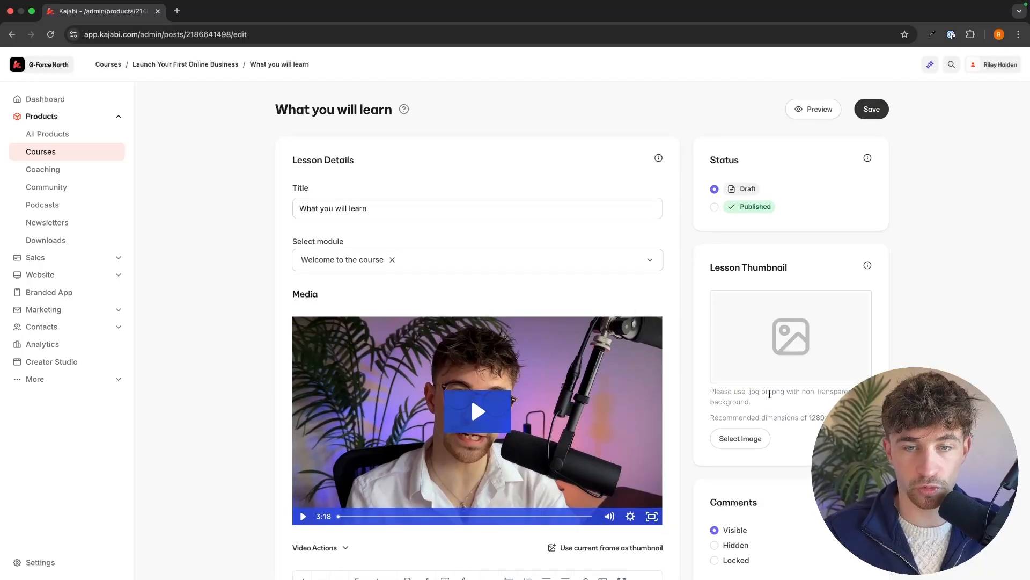
scroll(864, 253, "down", 2)
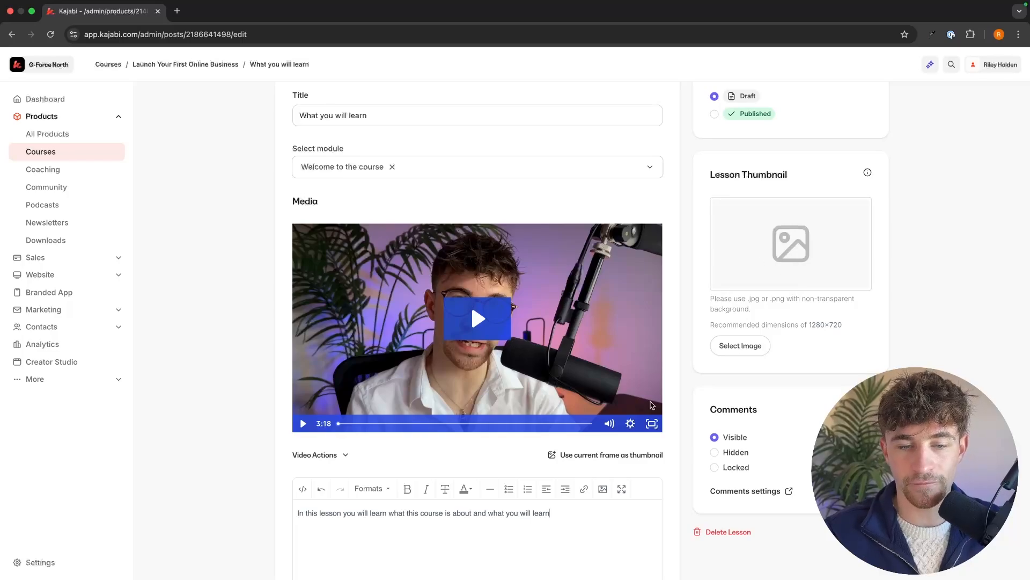
left_click(651, 423)
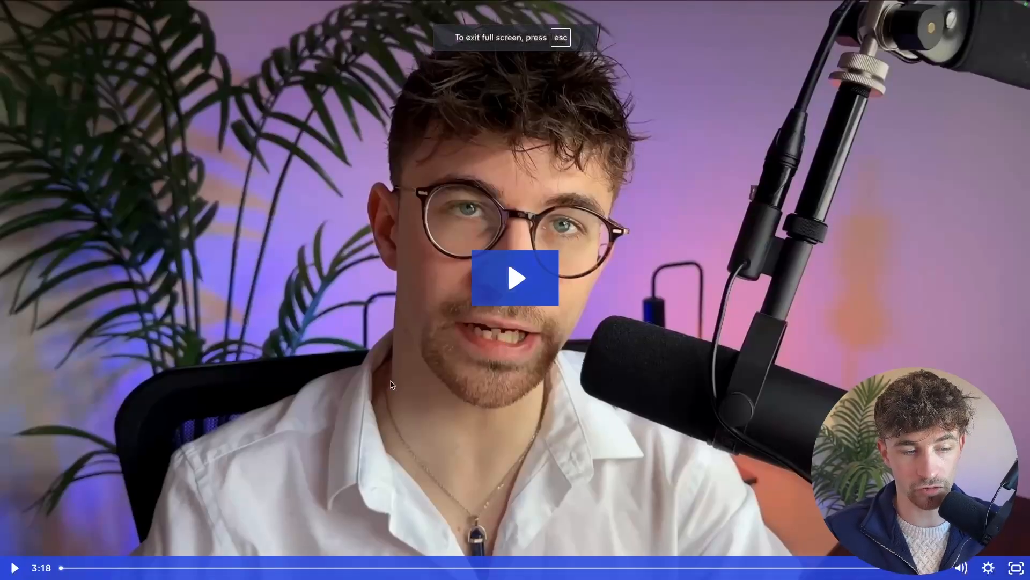
left_click(744, 376)
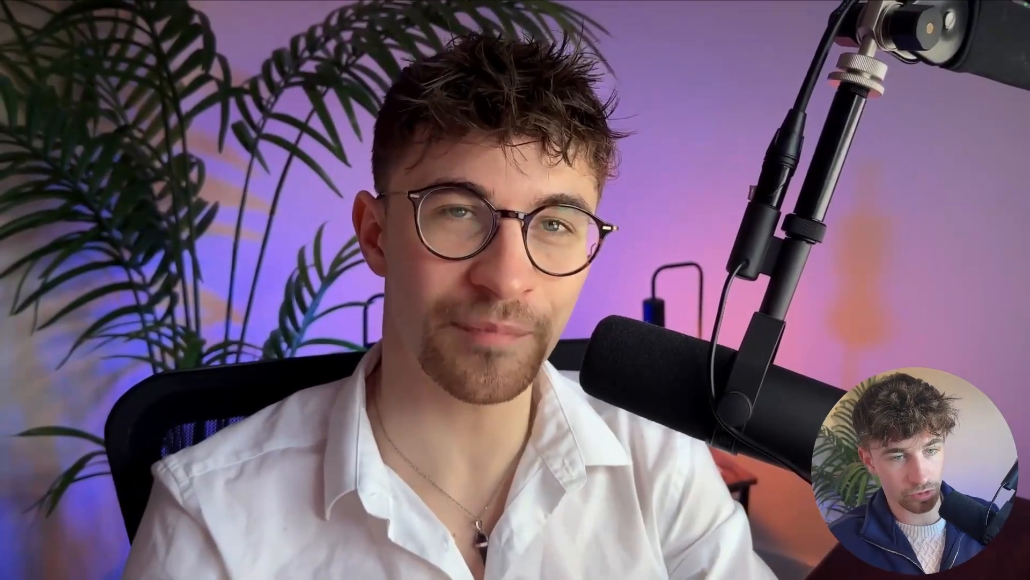
key("super+shift+5")
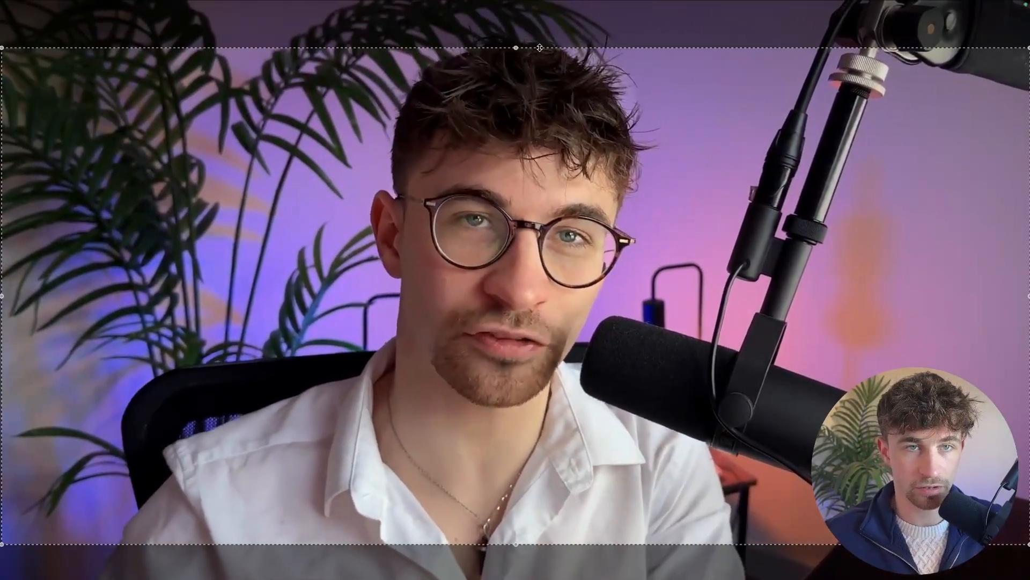
left_click_drag(540, 48, 540, 0)
left_click_drag(539, 543, 539, 577)
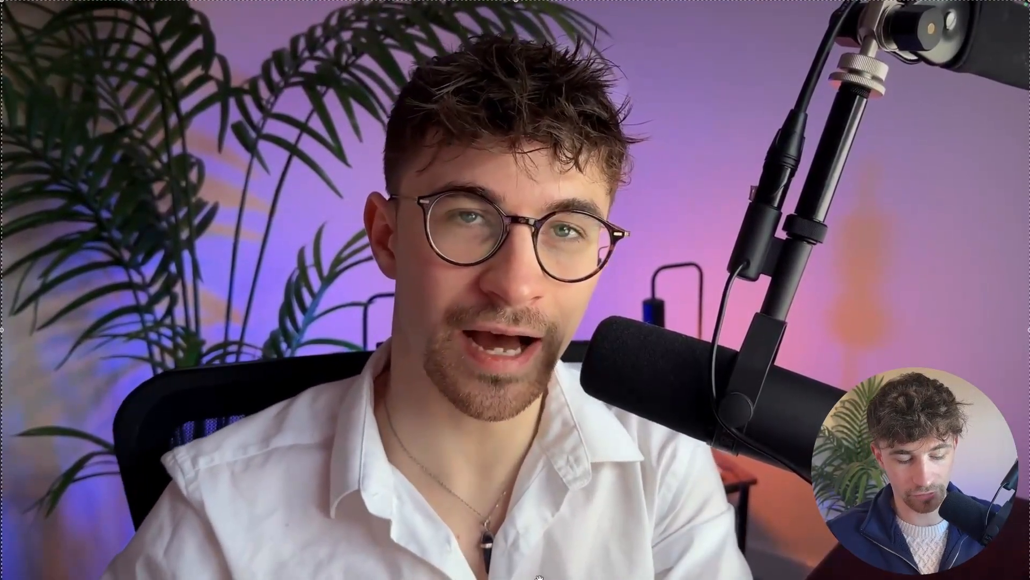
key("Return")
key("Escape")
left_click(546, 366)
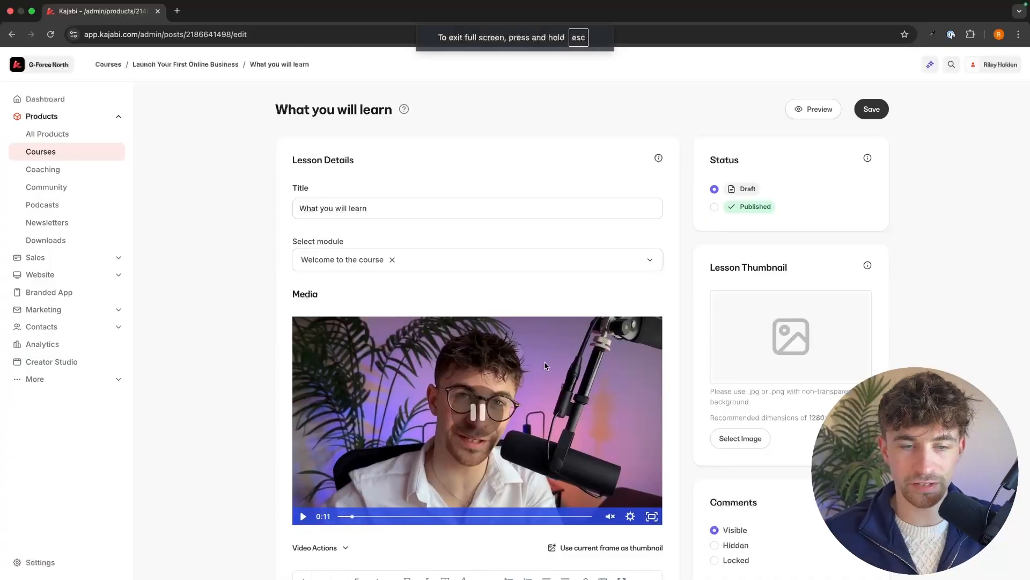
- Upload the captured screenshot as the lesson thumbnail without further cropping and save the lesson
left_click(733, 435)
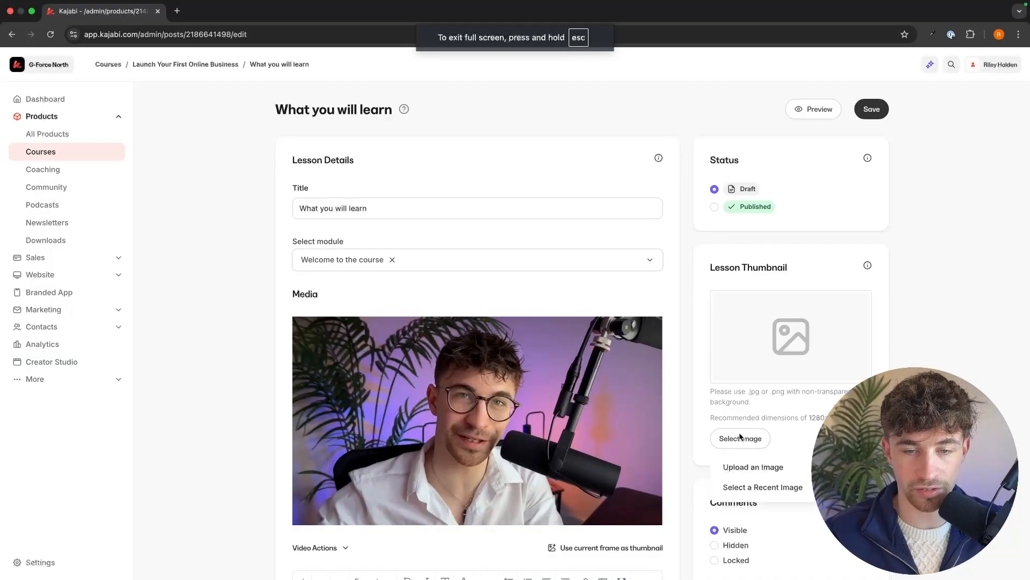
left_click(736, 467)
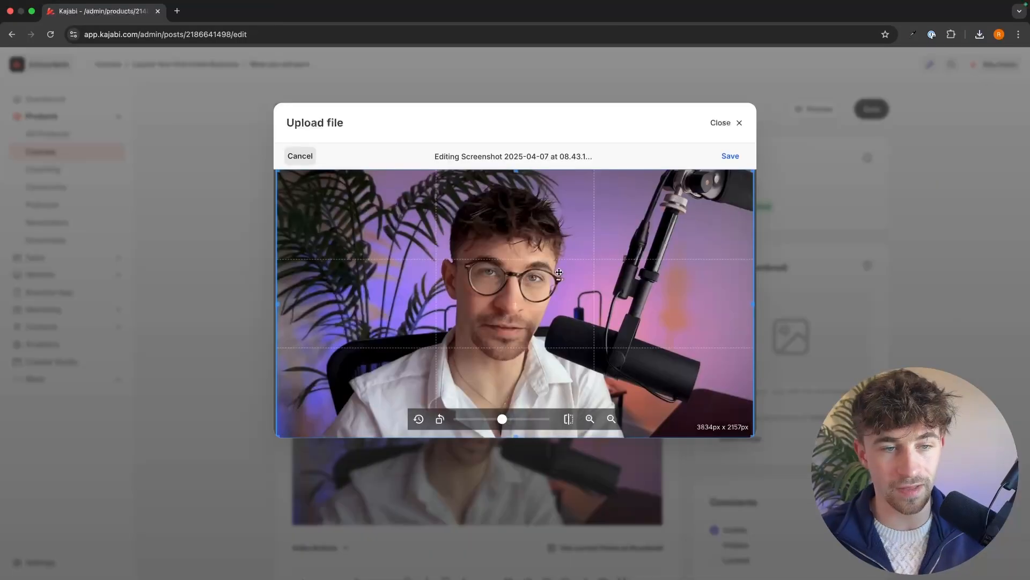
left_click(731, 156)
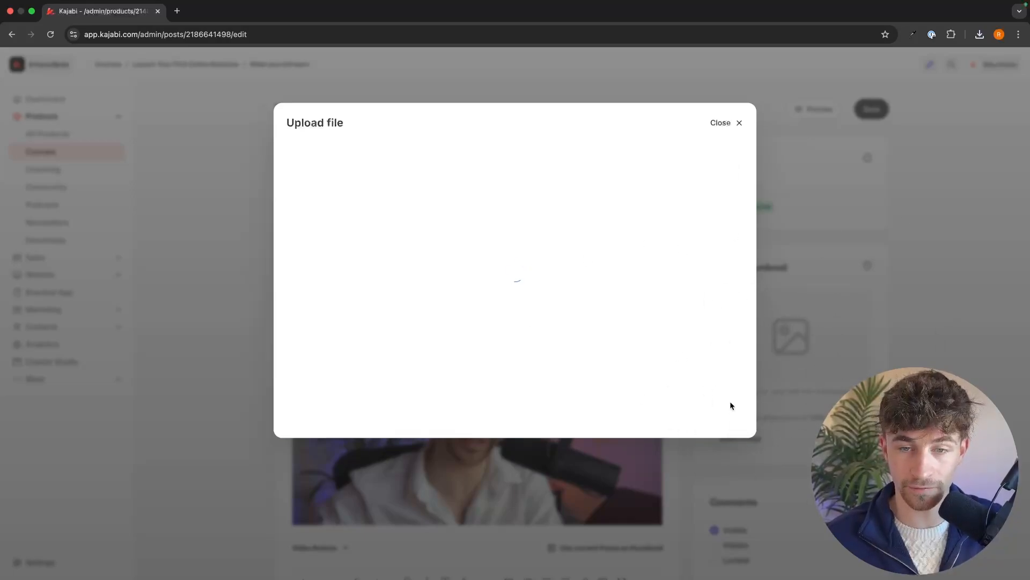
left_click(310, 423)
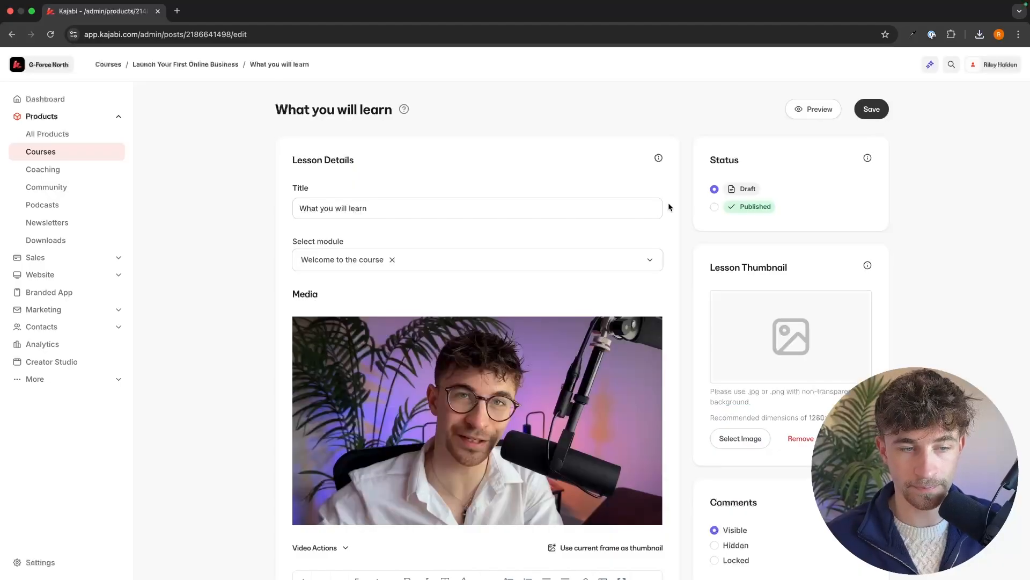
left_click(874, 107)
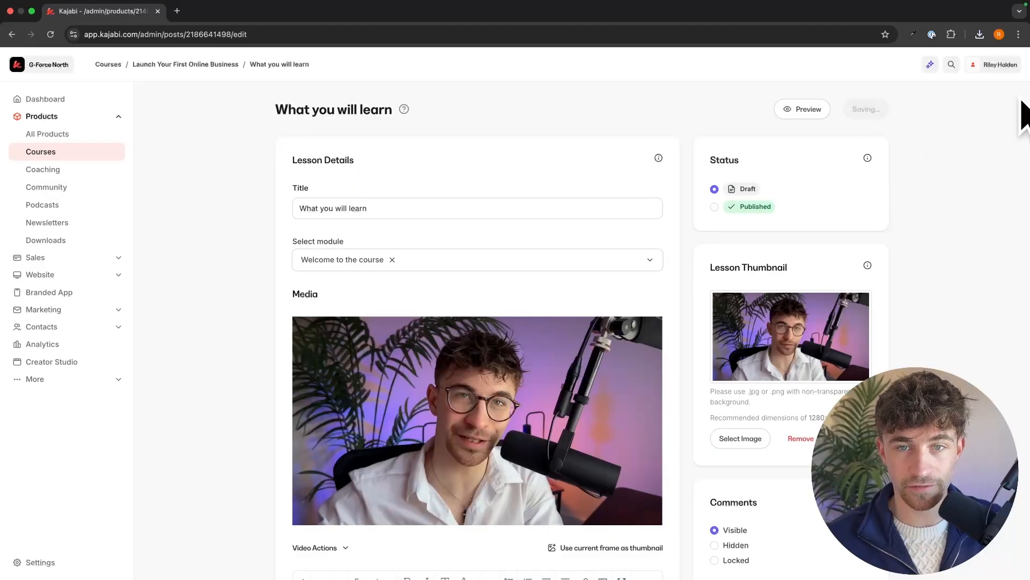
- Return to the course outline and publish the Welcome to the course module and its What you will learn lesson
scroll(572, 124, "down", 8)
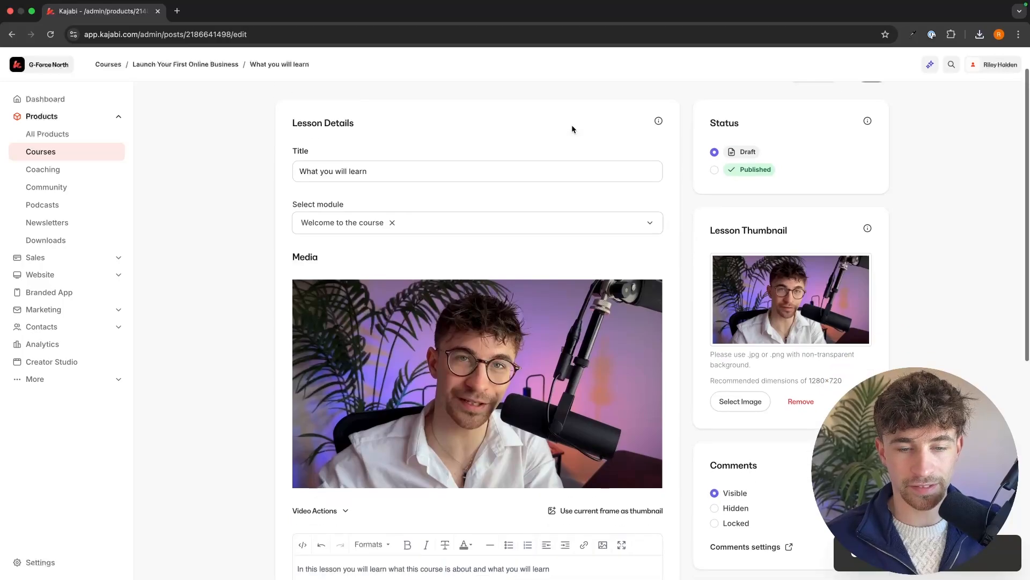
scroll(544, 103, "up", 6)
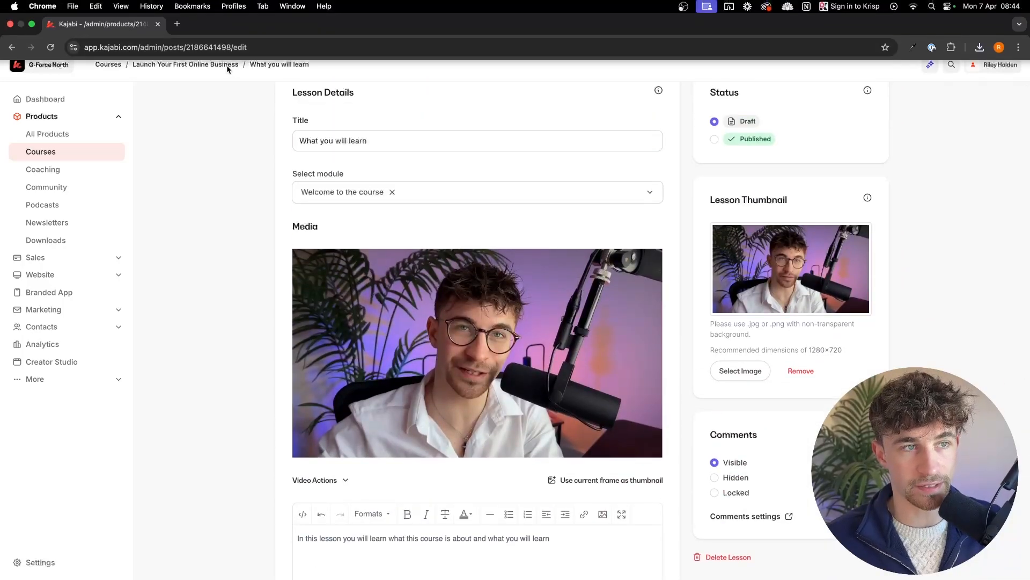
left_click(212, 64)
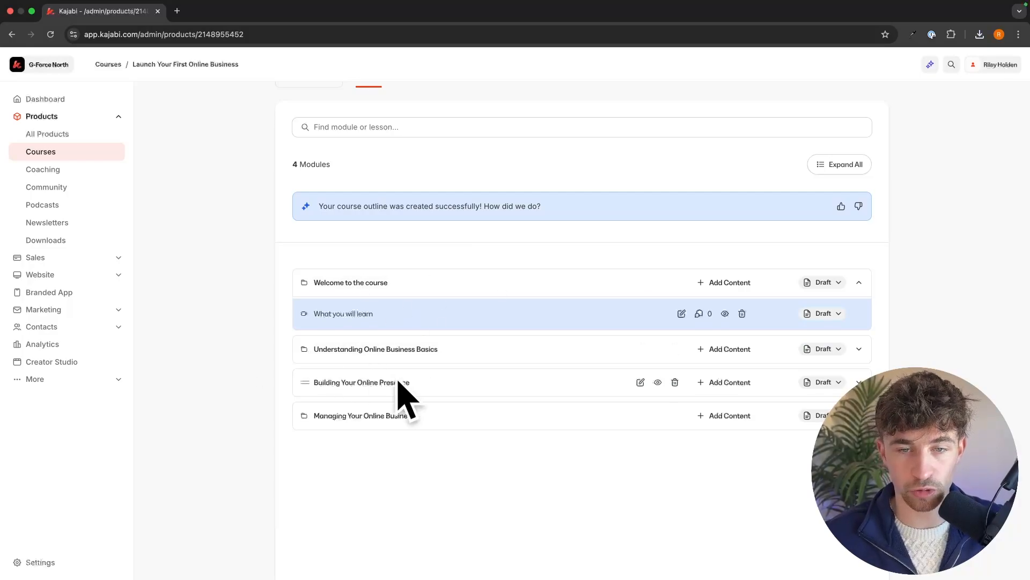
left_click(824, 283)
left_click(777, 332)
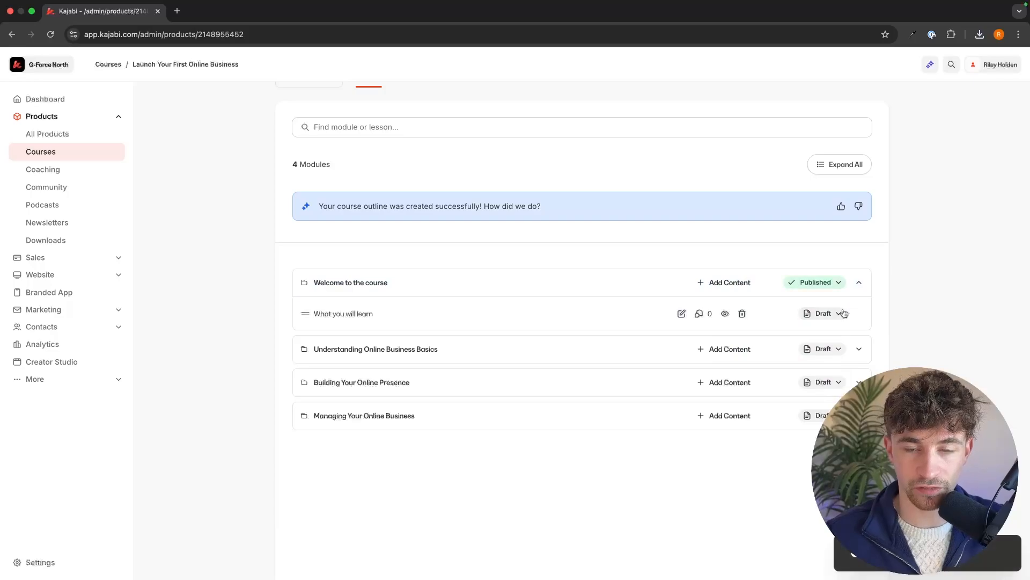
left_click(826, 313)
left_click(787, 361)
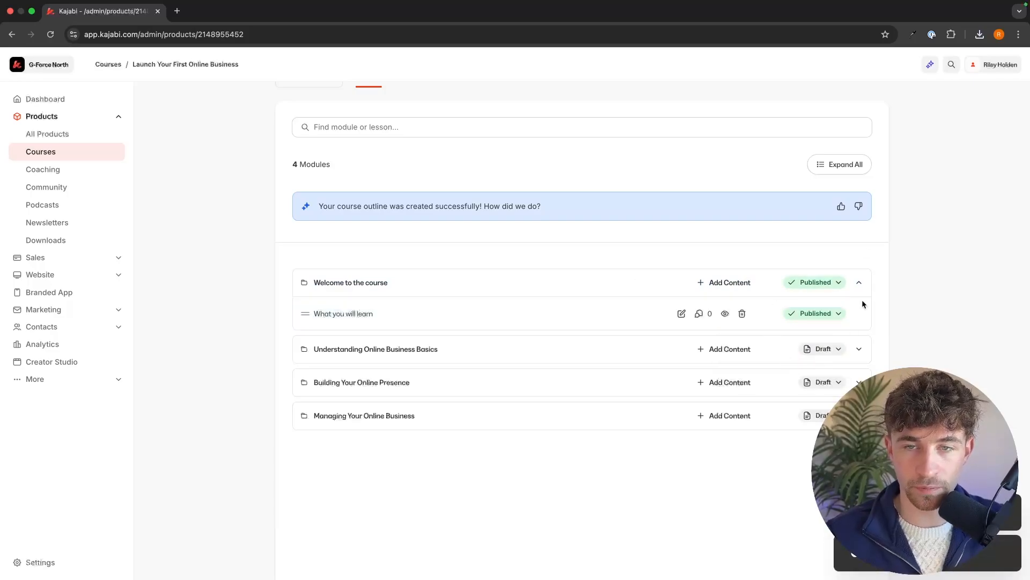
- Preview the course in its active Premier Product template, view the What you will learn lesson page, and close the preview
scroll(914, 313, "up", 1)
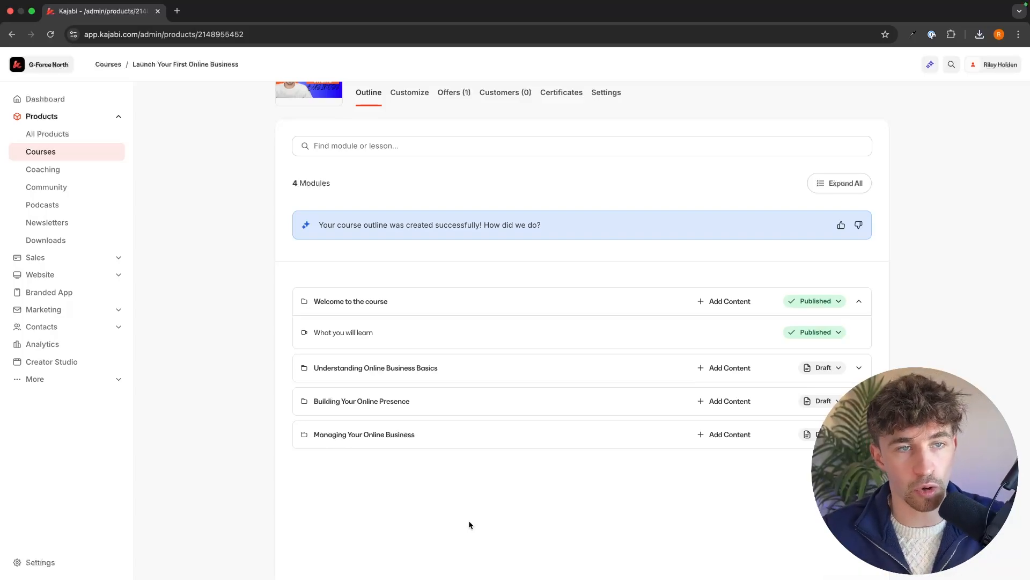
scroll(524, 349, "up", 2)
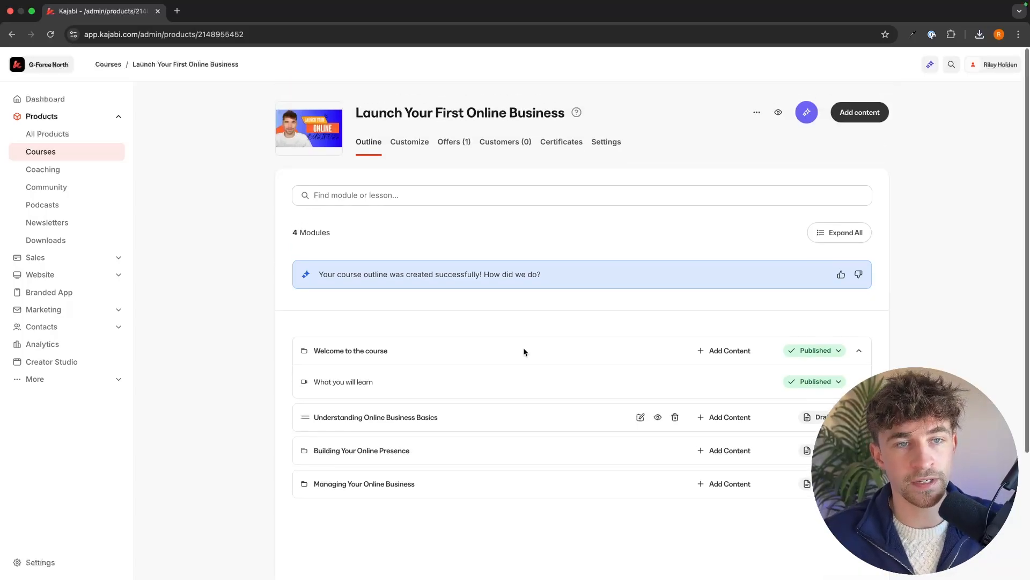
left_click(407, 145)
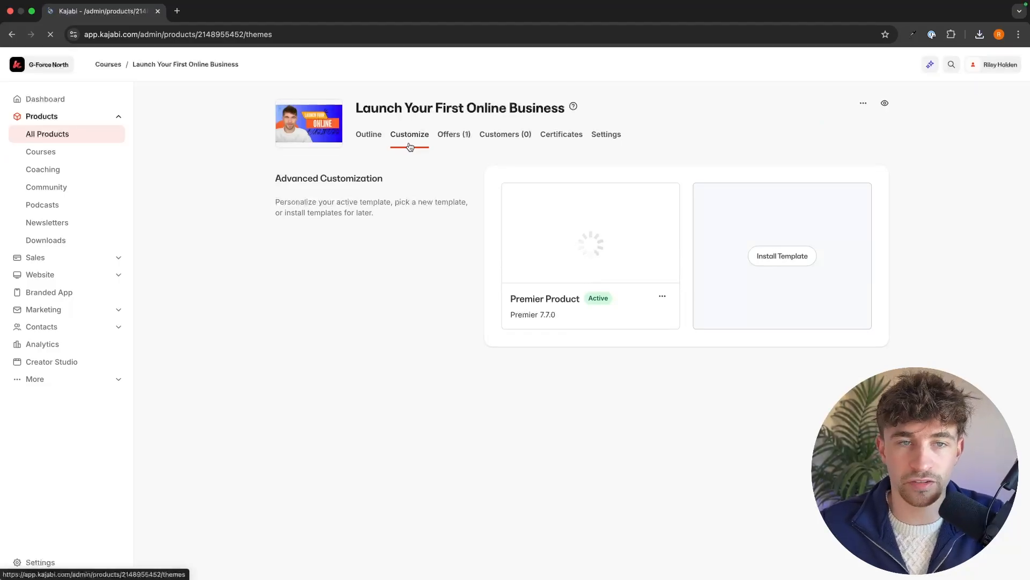
mouse_move(595, 249)
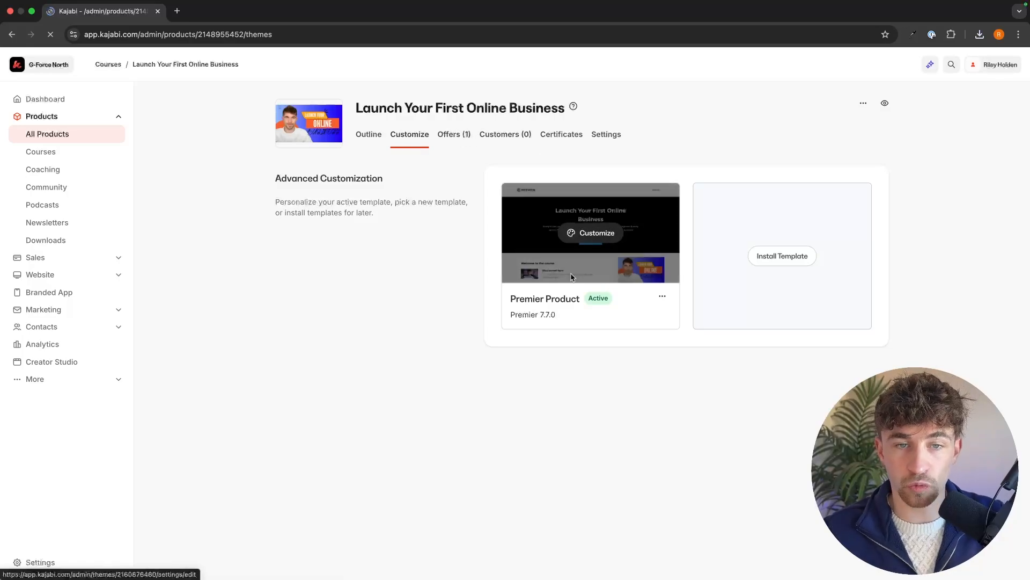
left_click(662, 296)
left_click(645, 317)
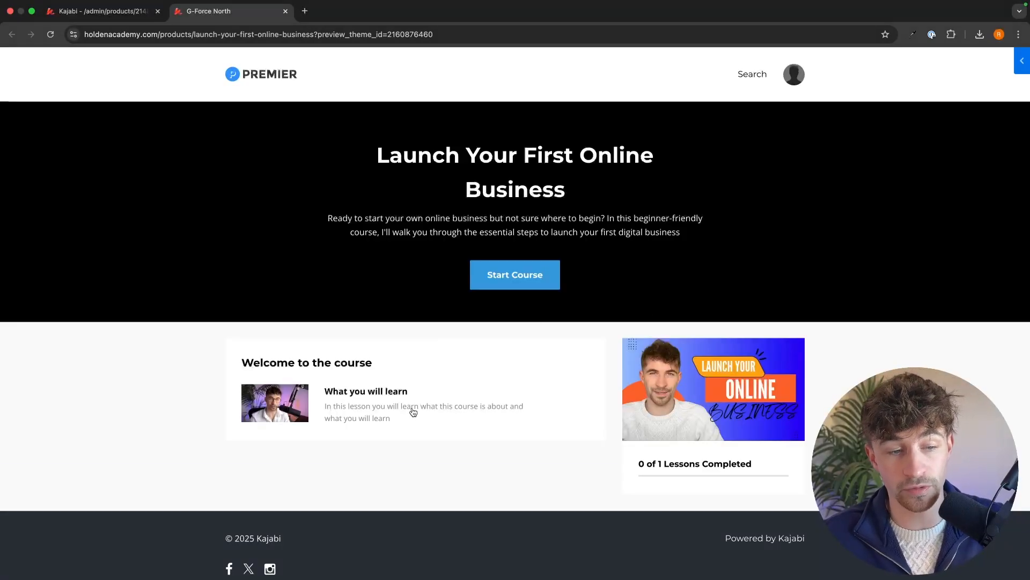
left_click(393, 391)
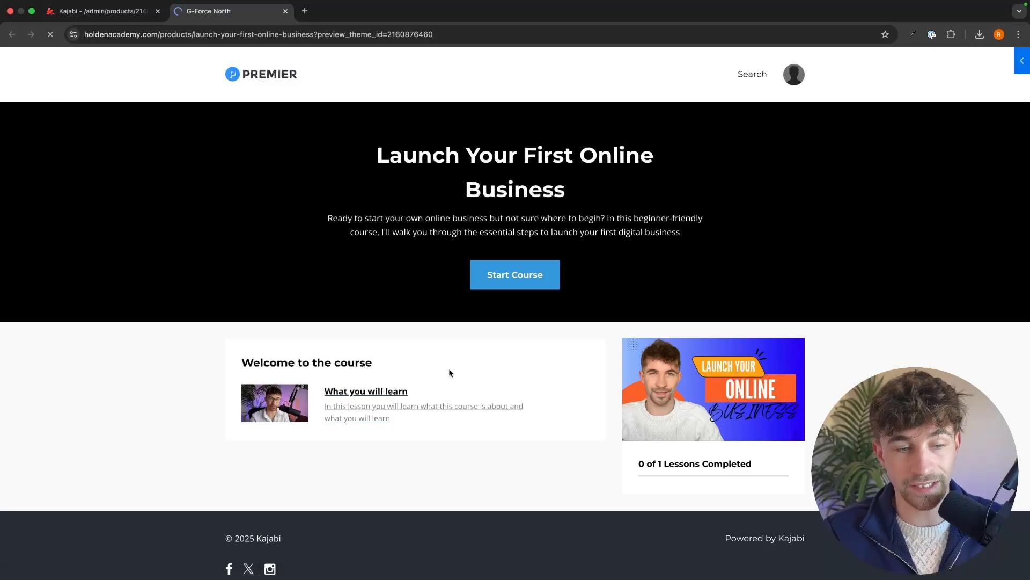
scroll(538, 329, "down", 1)
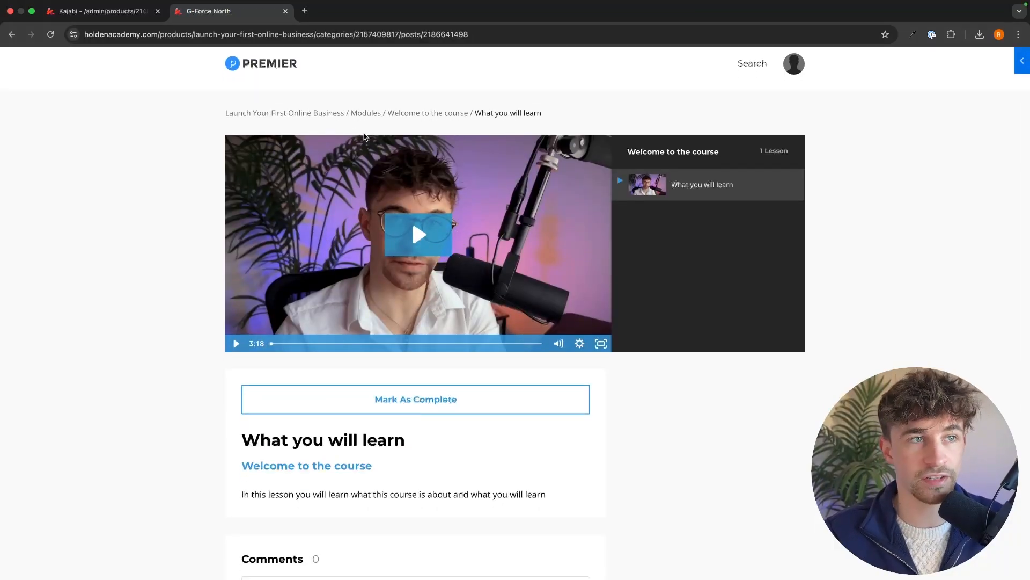
left_click(286, 11)
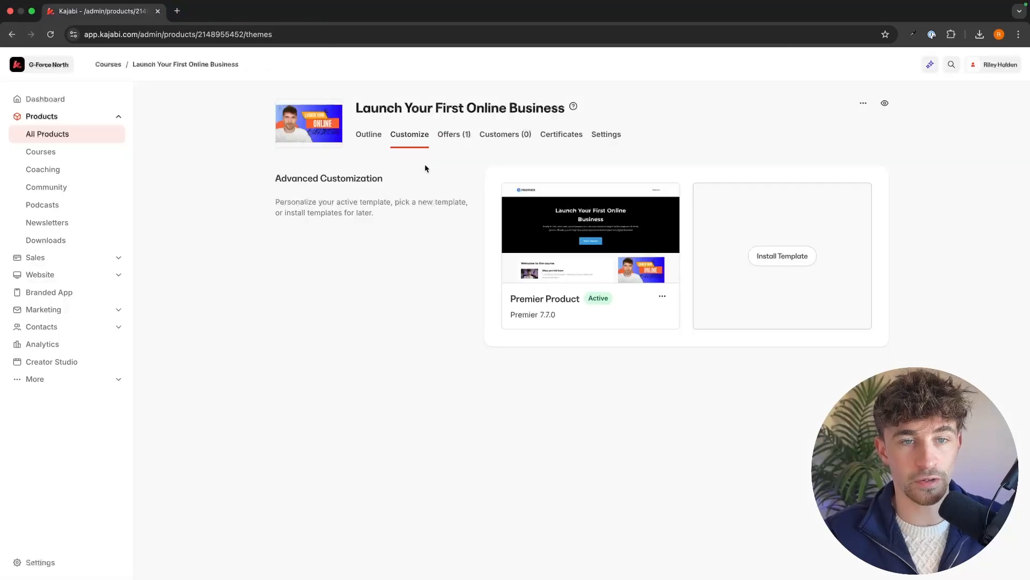
- Browse the course templates available to install and close the list without installing one
left_click(784, 253)
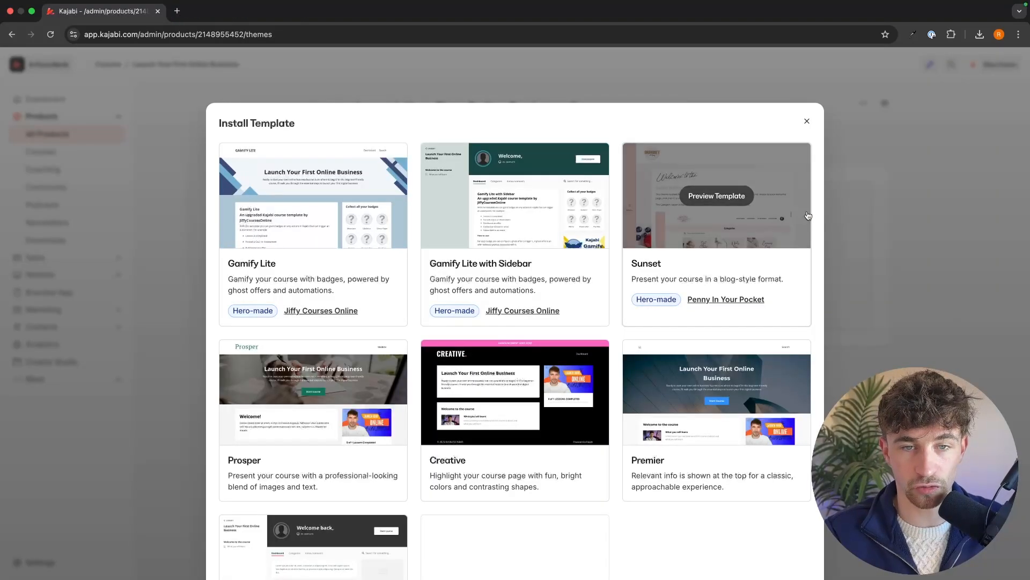
scroll(752, 330, "down", 2)
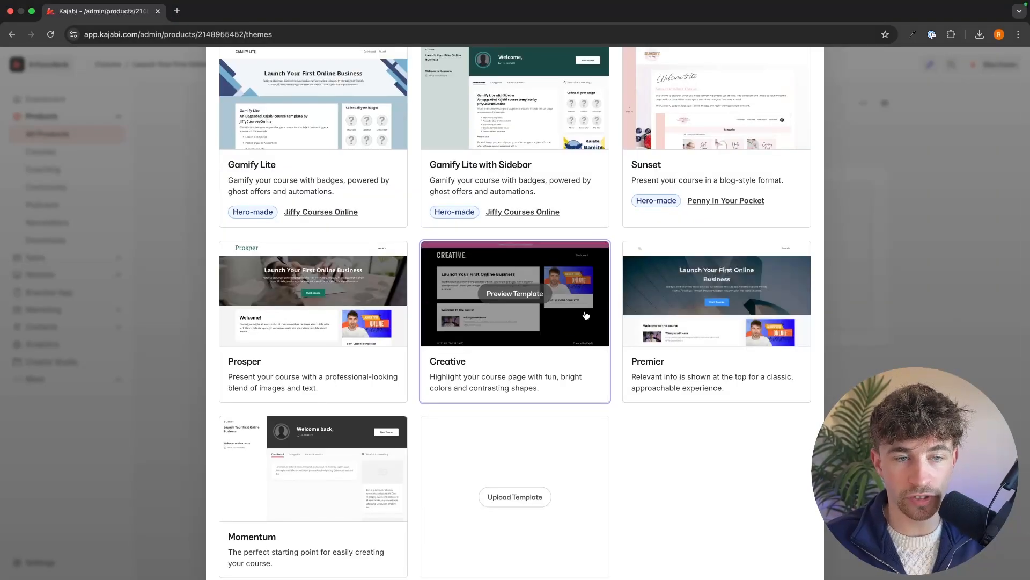
scroll(587, 315, "down", 1)
left_click(776, 543)
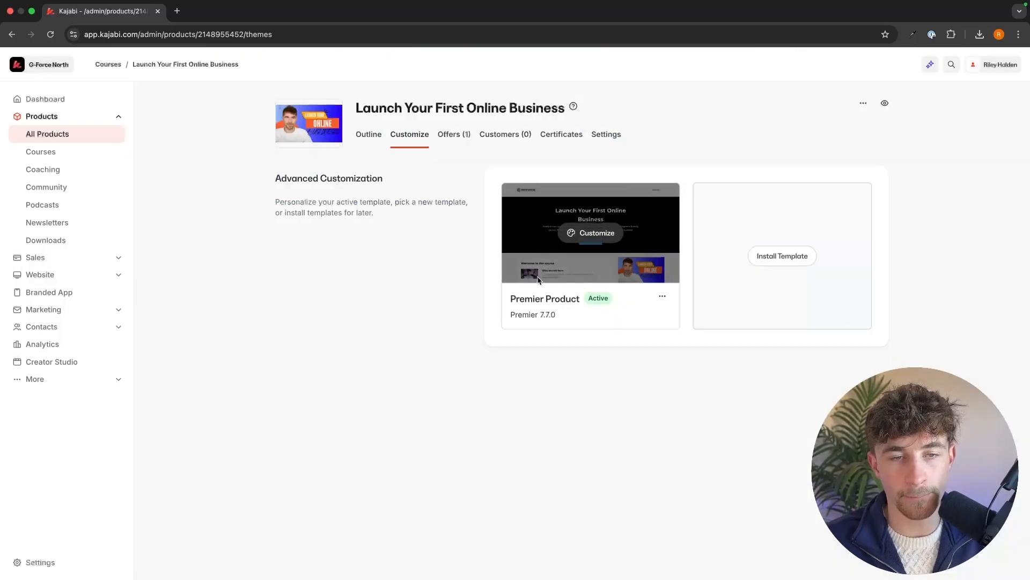
- Open the Premier Product template for customization and turn off Include Search for the Search Bar section
left_click(615, 232)
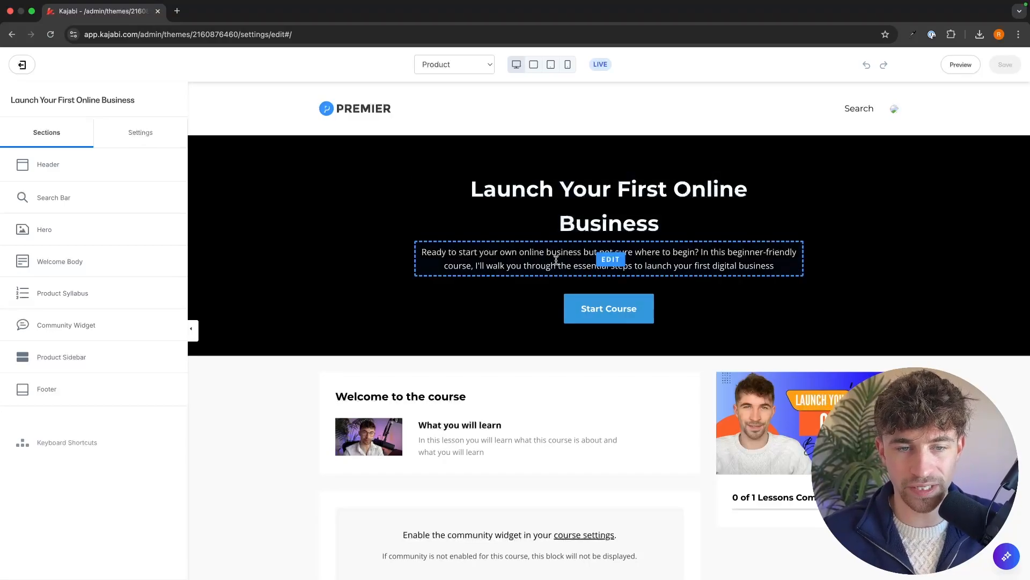
scroll(512, 240, "down", 2)
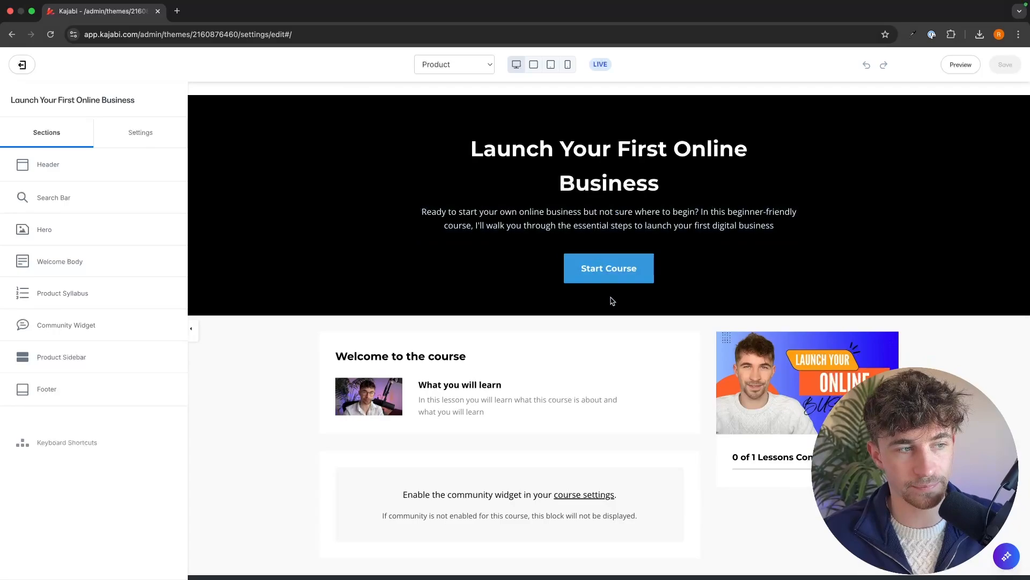
left_click(68, 200)
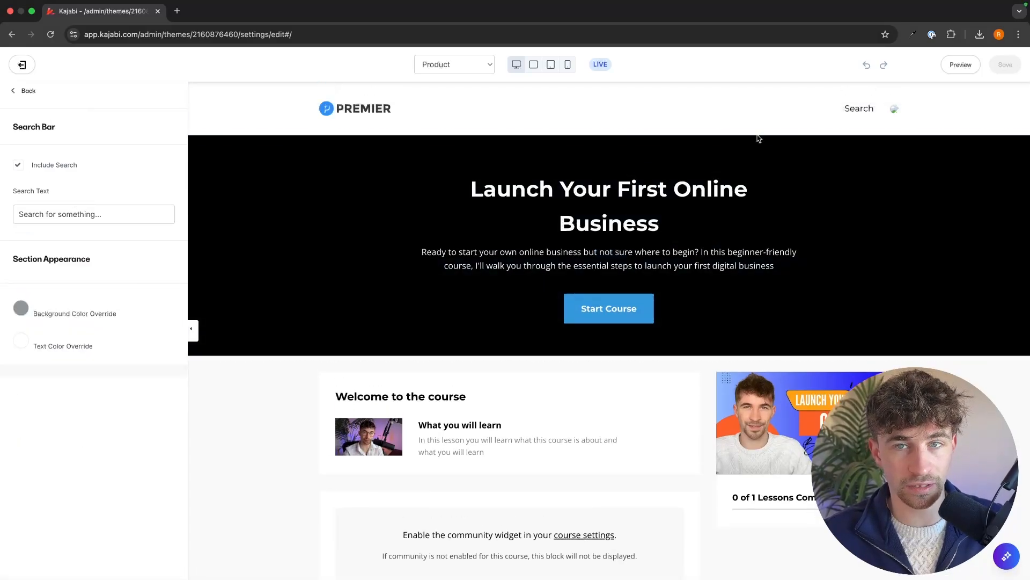
left_click(18, 164)
left_click(24, 92)
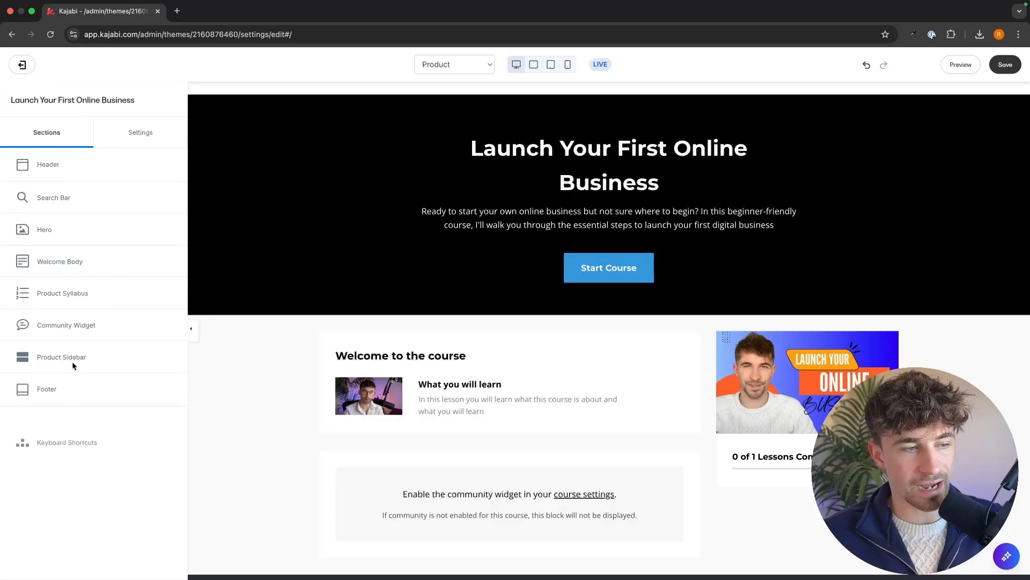
- Add an Instructor block to the Product Sidebar, check it on the page, and leave the template editor without saving
left_click(72, 362)
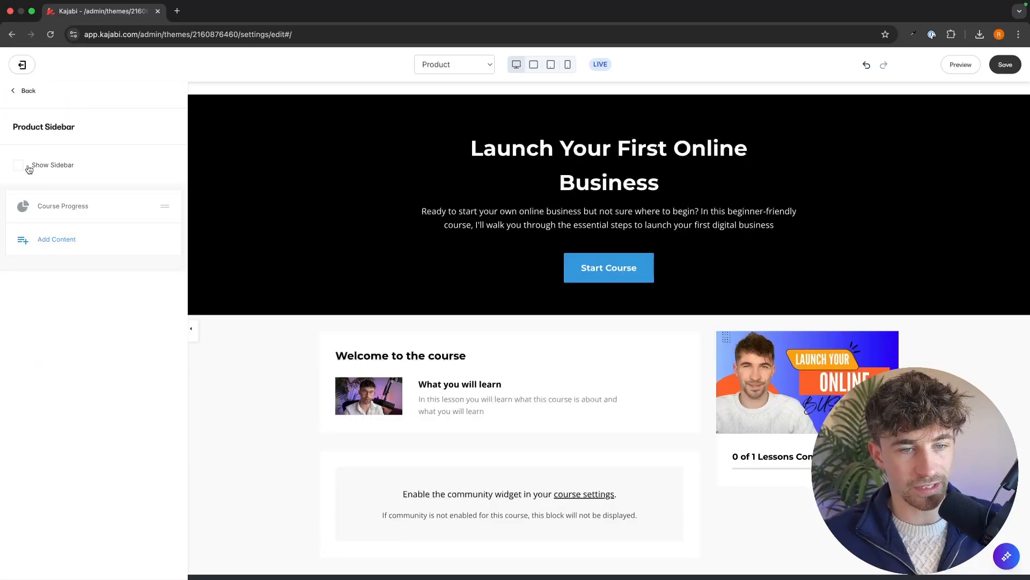
left_click(70, 239)
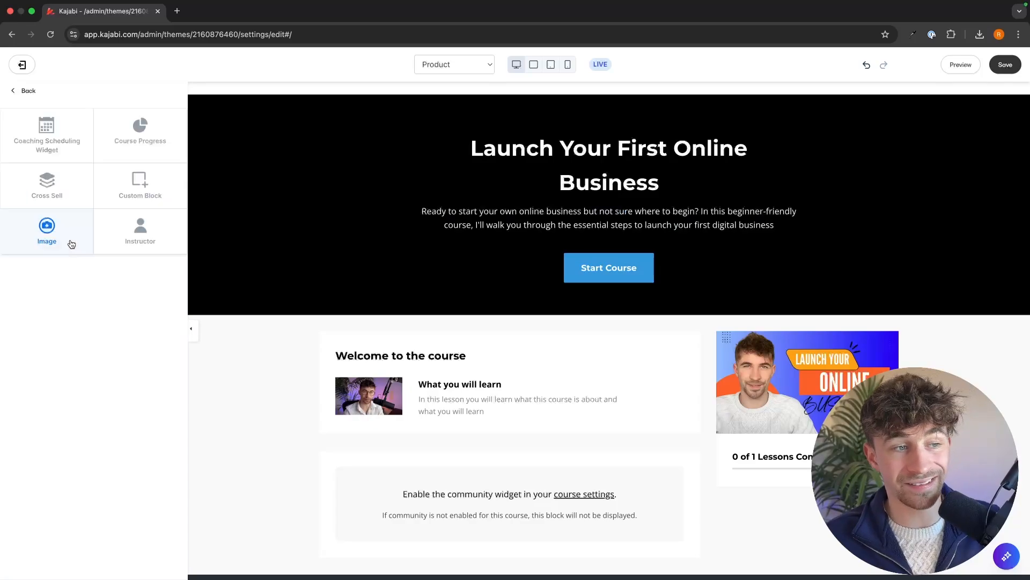
left_click(155, 243)
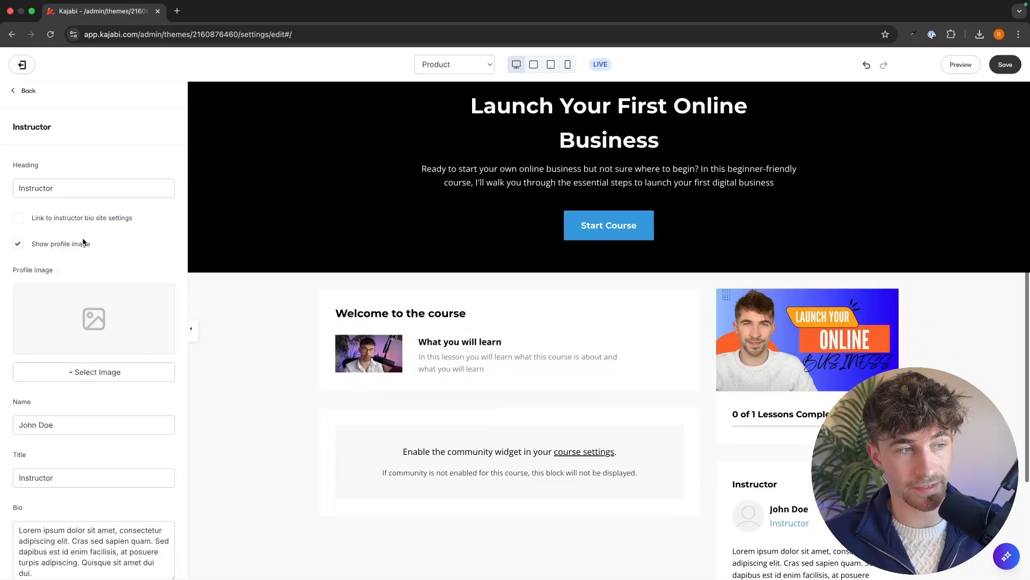
scroll(468, 455, "down", 3)
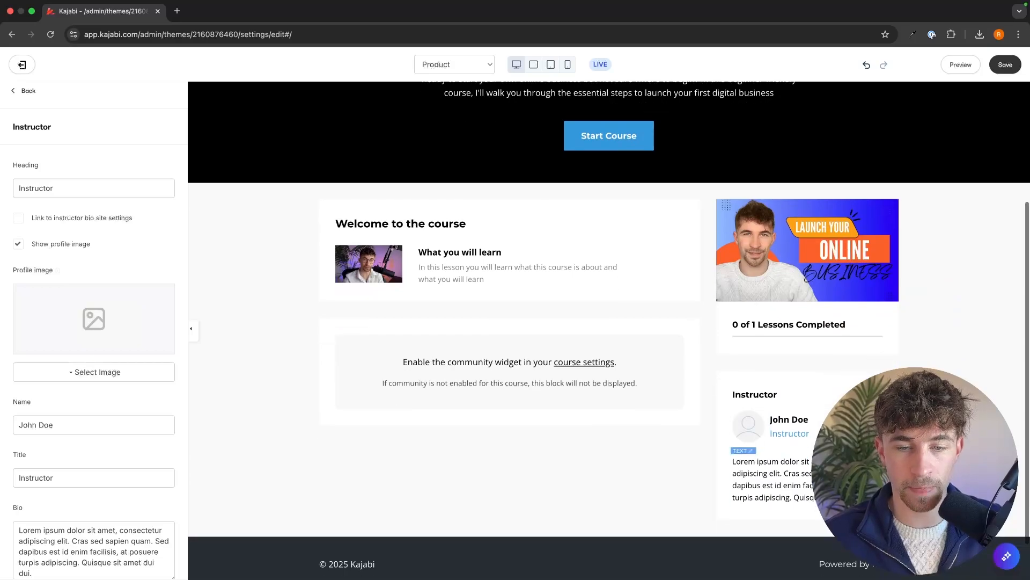
scroll(778, 496, "up", 5)
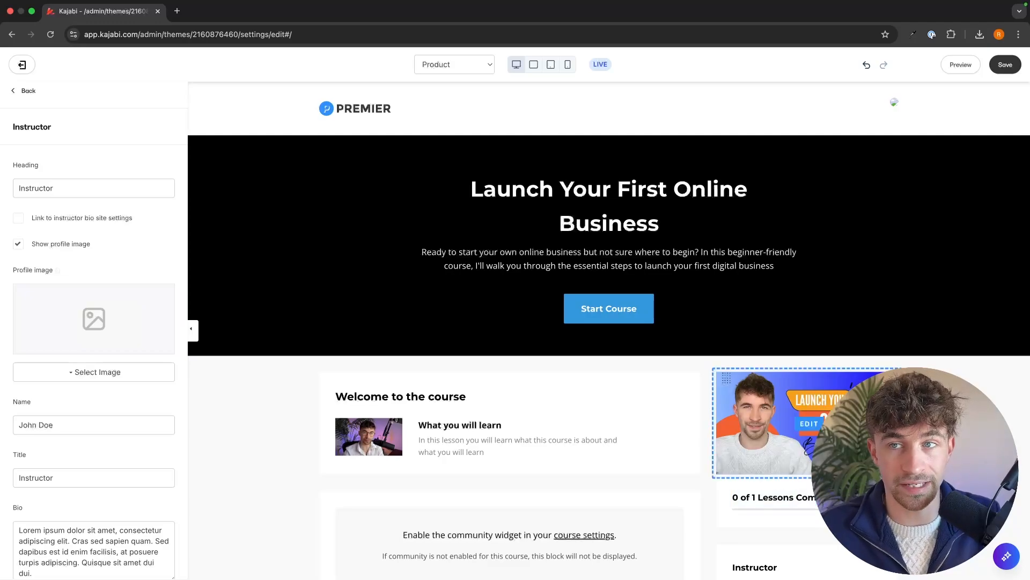
left_click(22, 67)
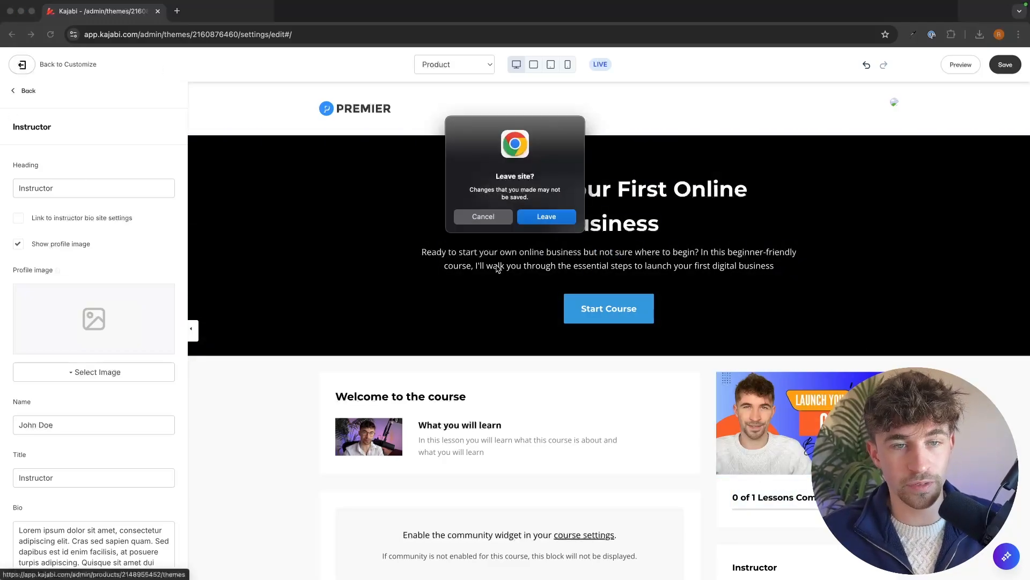
left_click(553, 216)
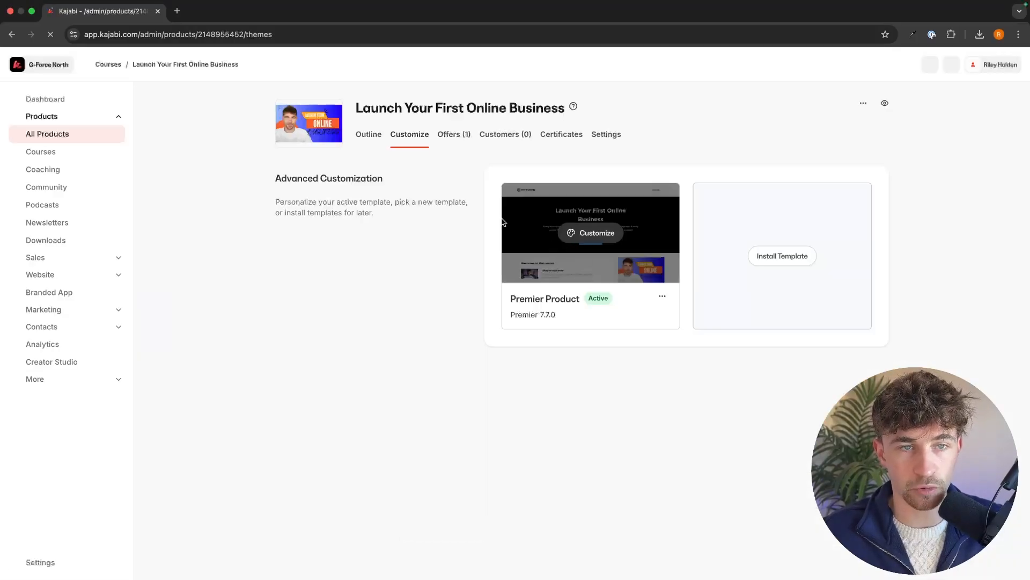
- Review the details, pricing, product access and post-purchase settings of the course's existing offer and return to the offers list
left_click(463, 138)
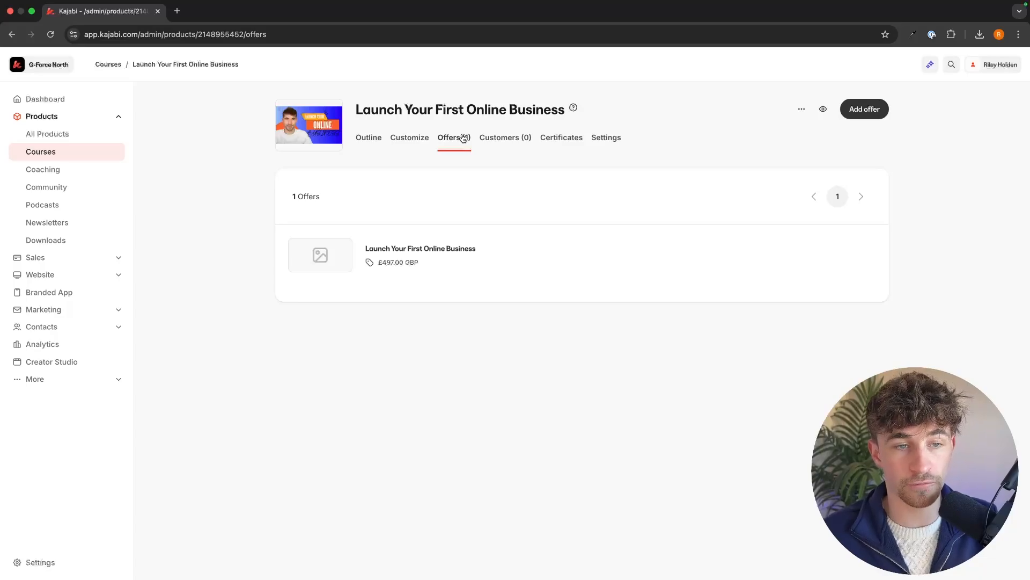
left_click(475, 248)
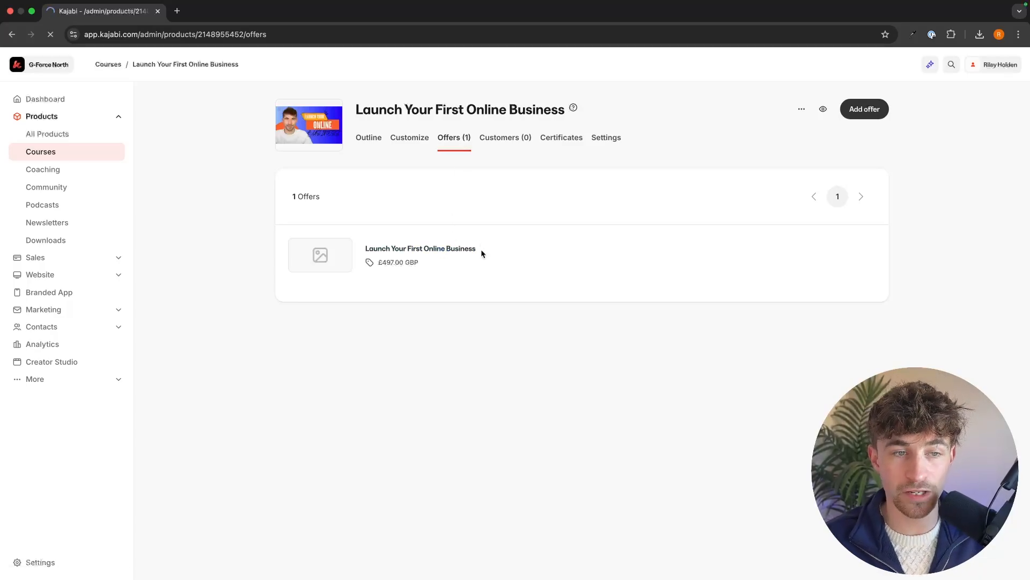
scroll(493, 244, "down", 3)
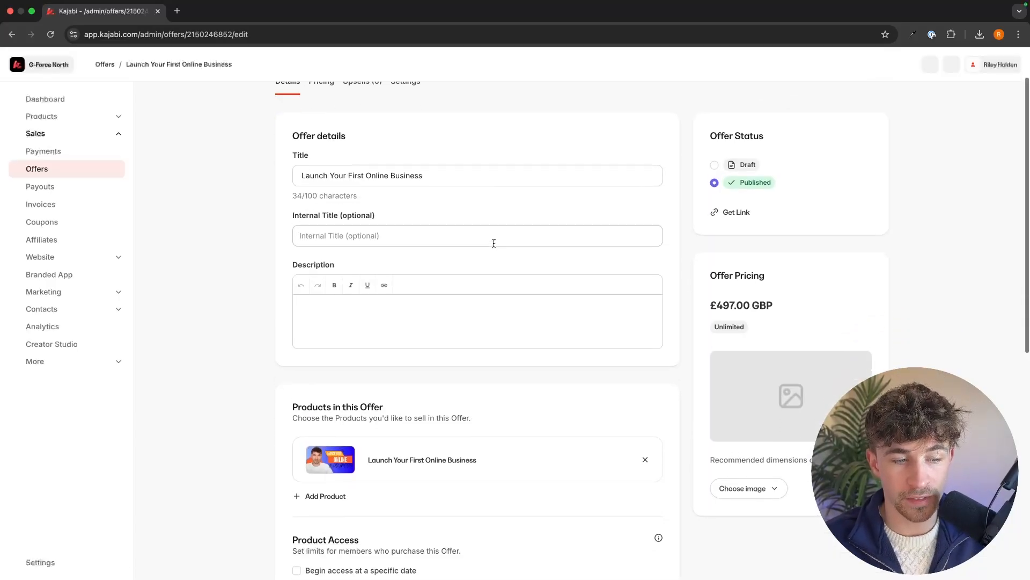
scroll(494, 244, "up", 2)
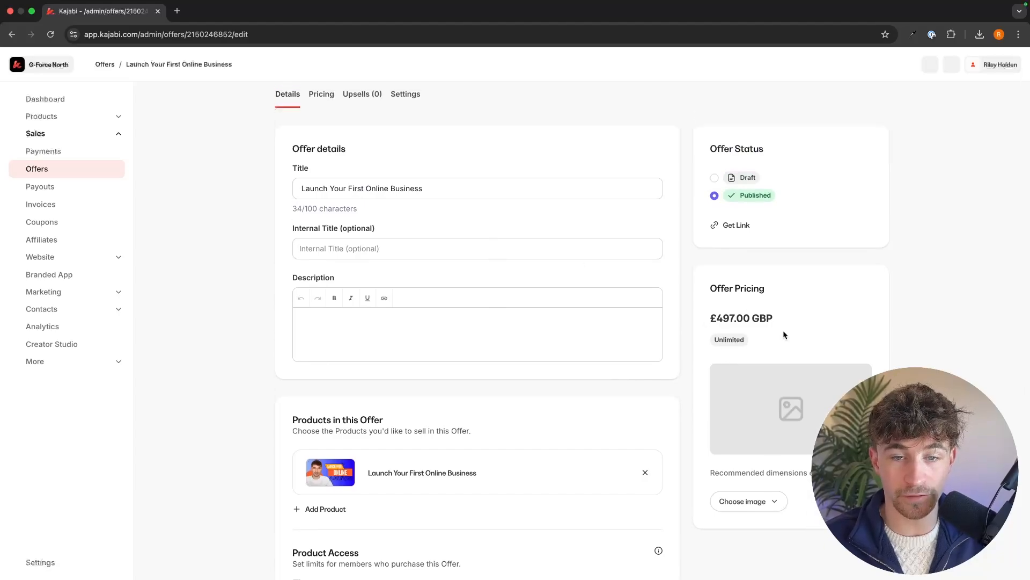
scroll(784, 330, "down", 1)
scroll(783, 333, "down", 4)
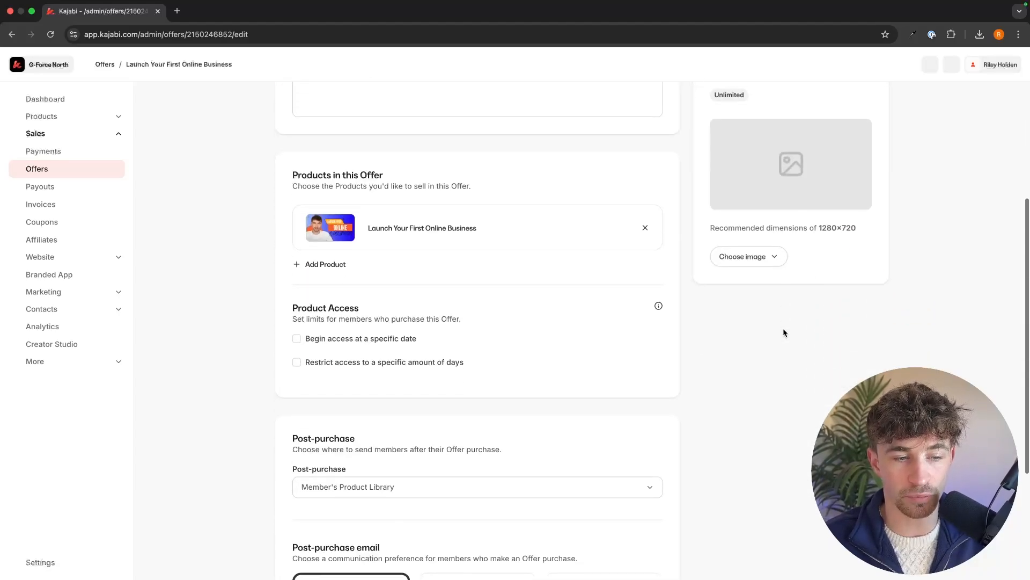
scroll(454, 163, "up", 8)
scroll(454, 163, "left", 5)
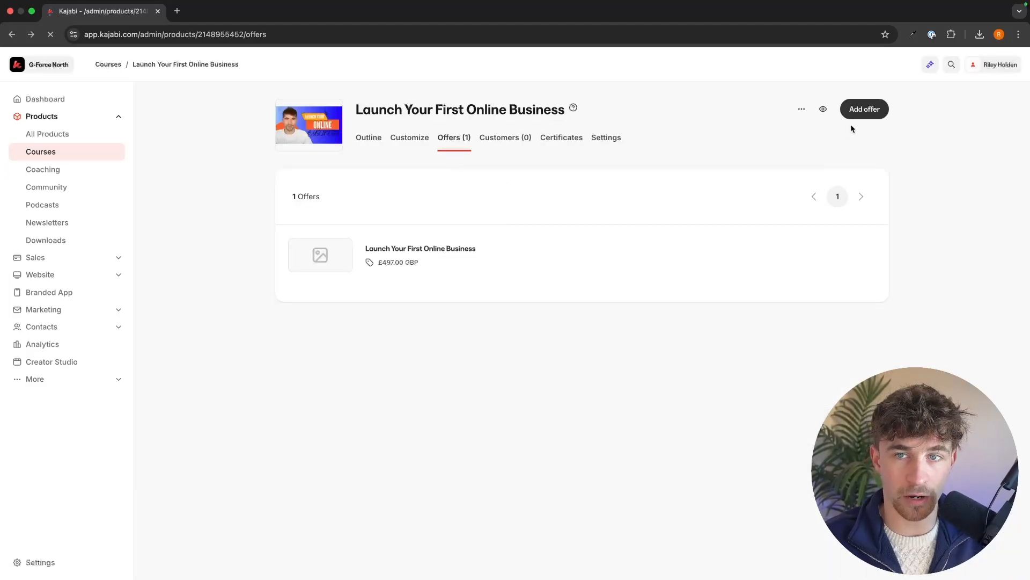
- Start a new offer titled "Split pay option" containing the Launch Your First Online Business course and continue to its pricing
left_click(865, 110)
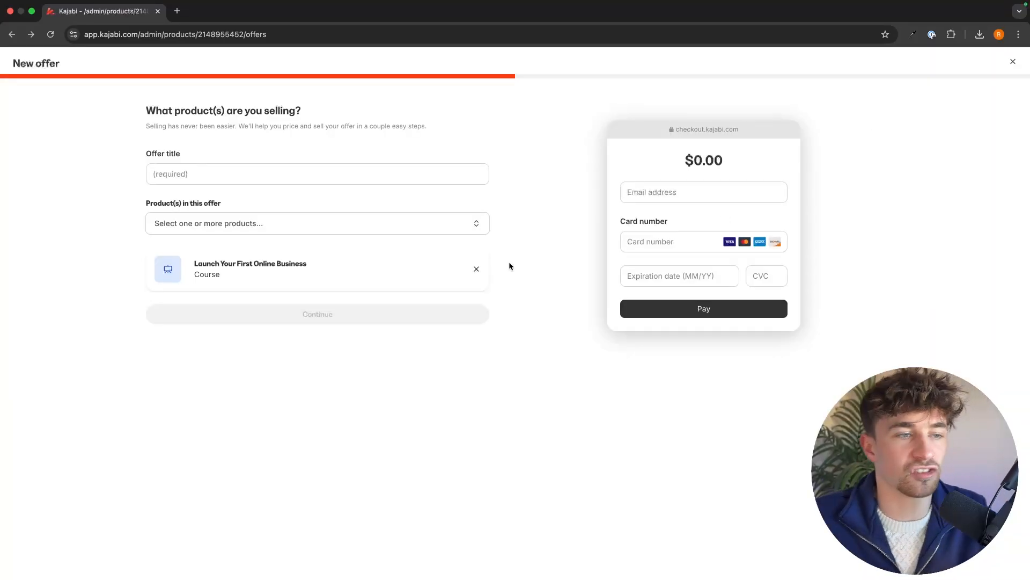
left_click(263, 222)
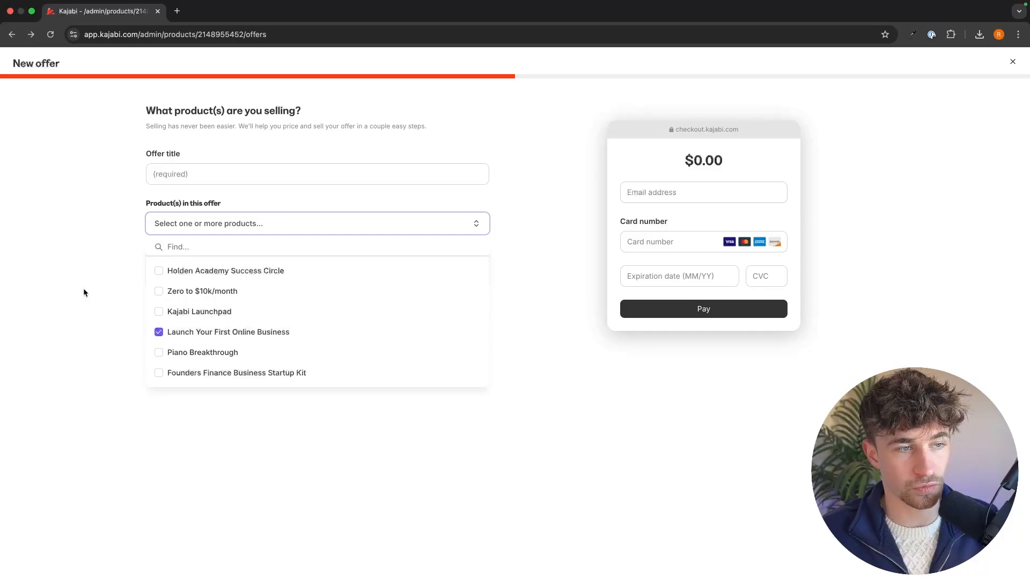
left_click(172, 329)
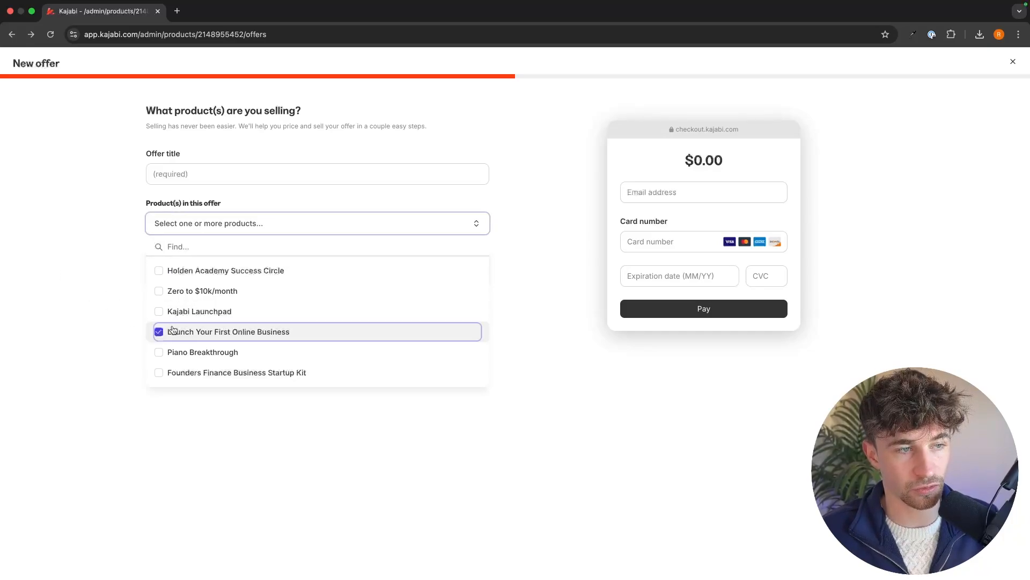
left_click(98, 322)
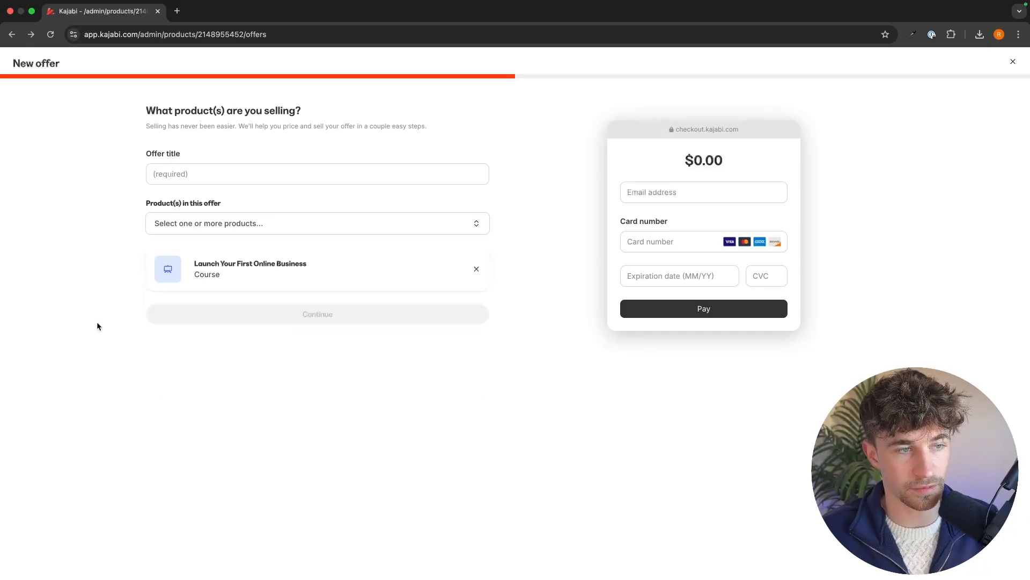
left_click(220, 181)
type("Split pay option")
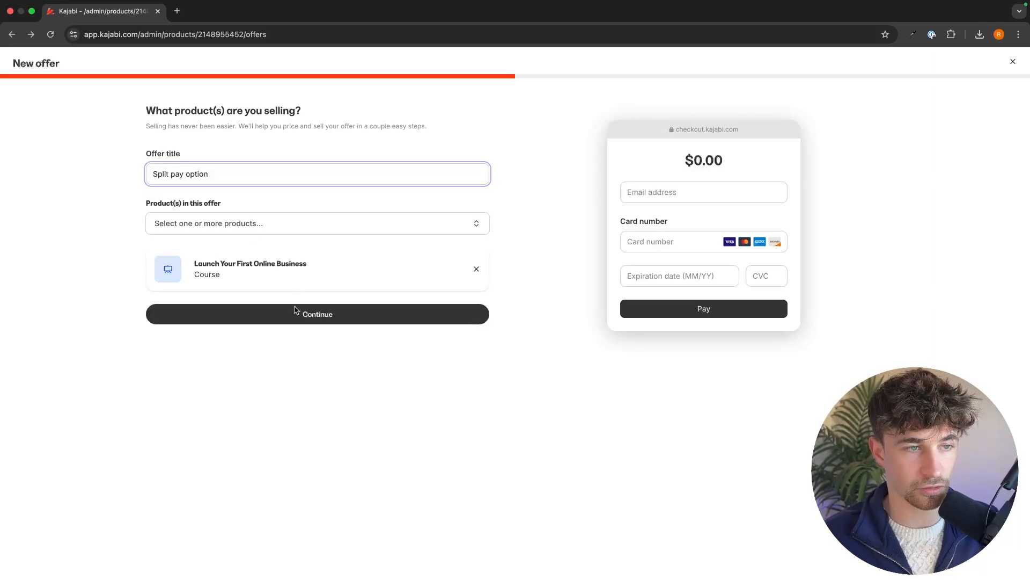
left_click(295, 312)
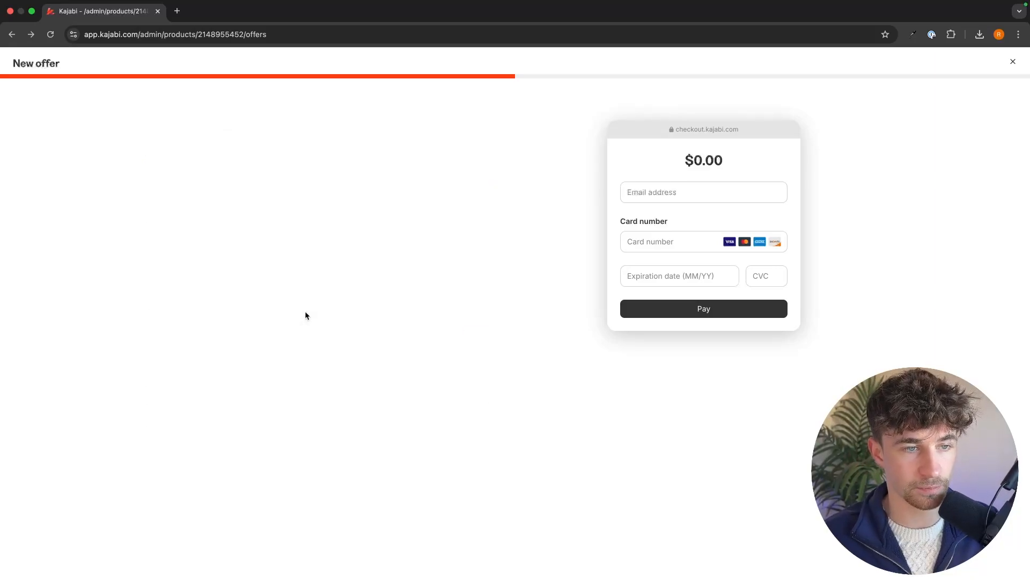
- Price the paid offer as Multi-pay with a price of 597 GBP, 3 payments and a month billing interval
left_click(356, 232)
left_click(269, 284)
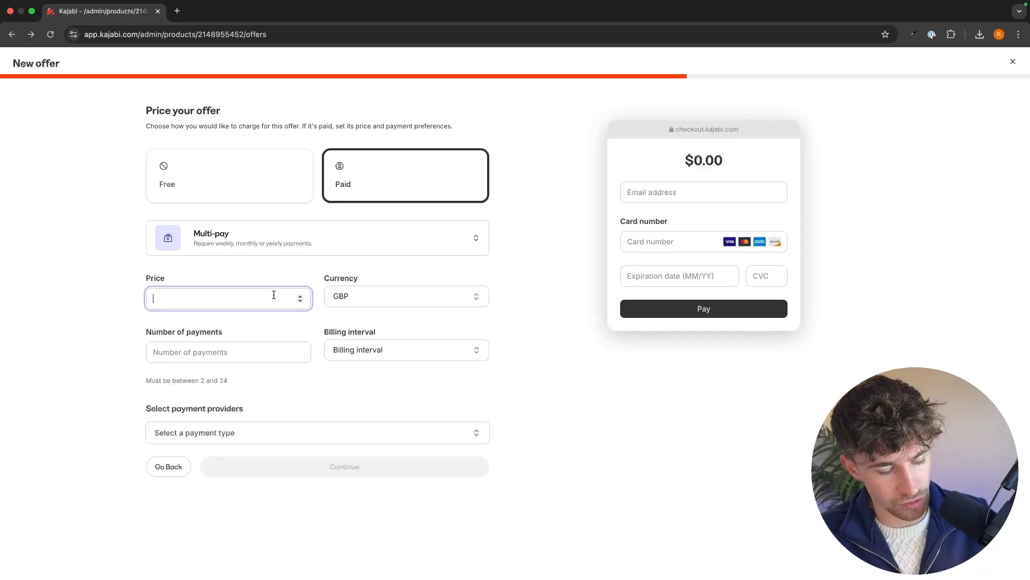
type("597")
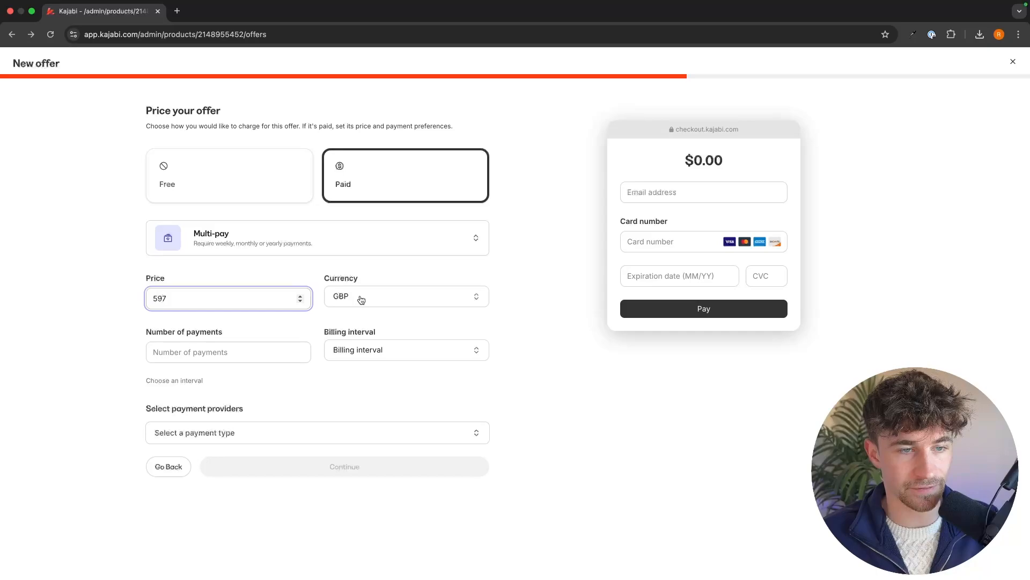
left_click(262, 343)
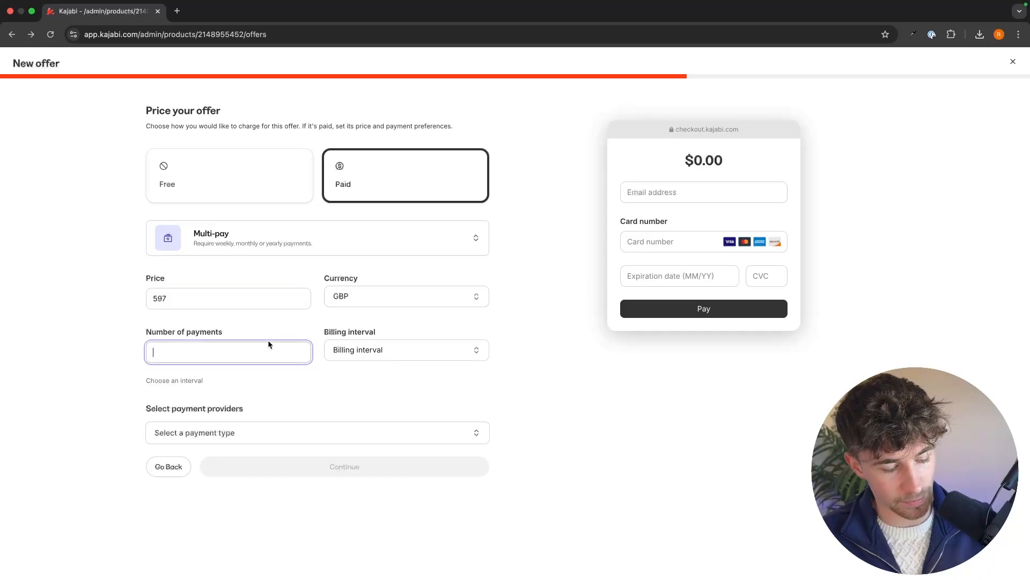
type("3")
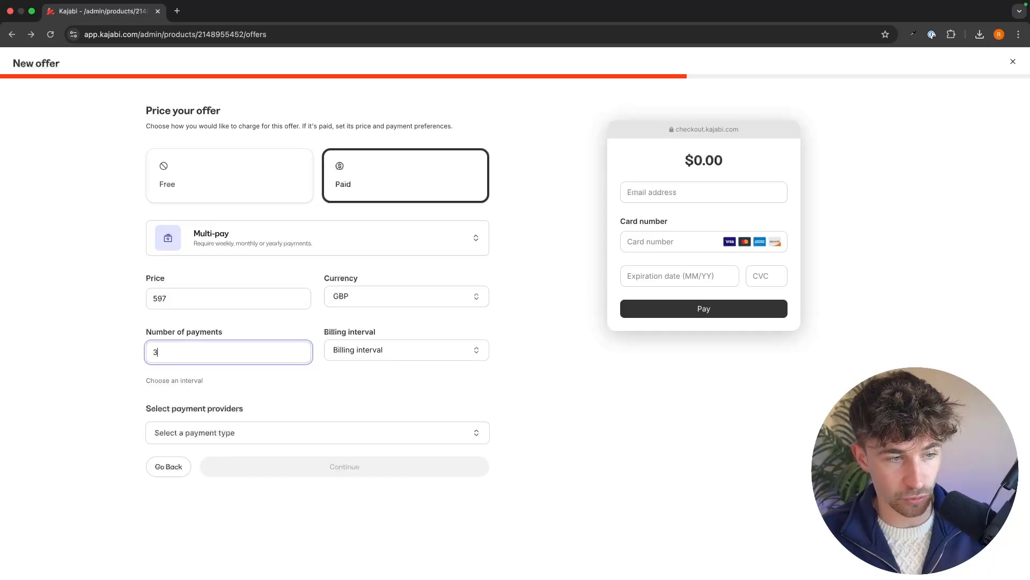
left_click(367, 345)
left_click(369, 374)
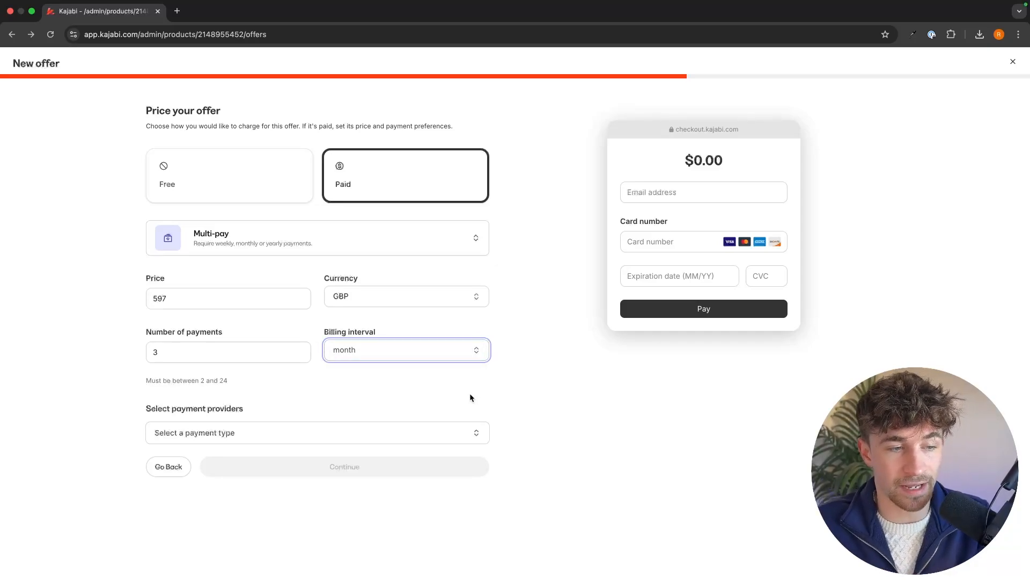
- Set Kajabi Payments as the offer's payment provider, enable Apple Pay and Google Pay, and continue
left_click(298, 438)
left_click(255, 463)
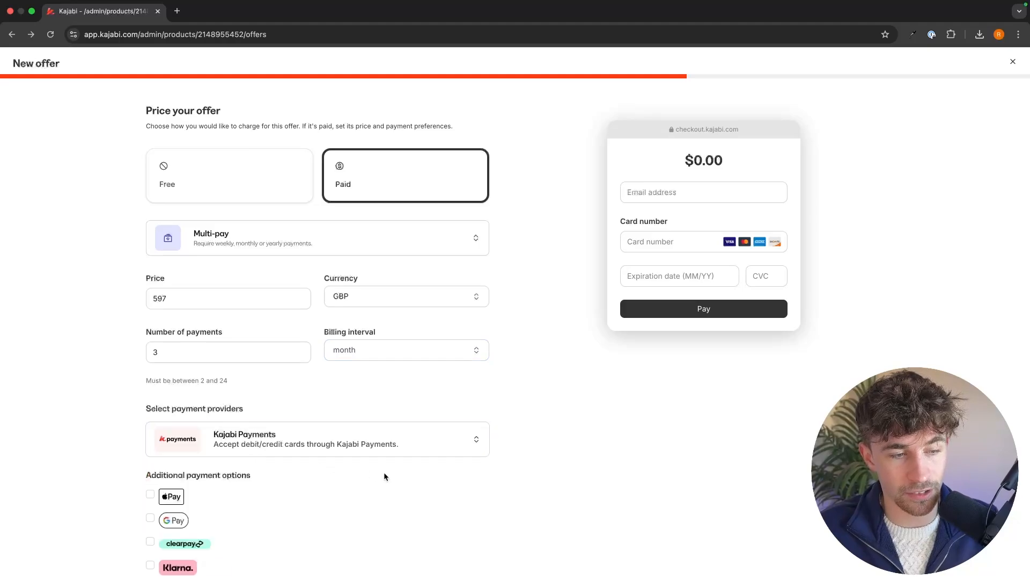
scroll(306, 475, "down", 2)
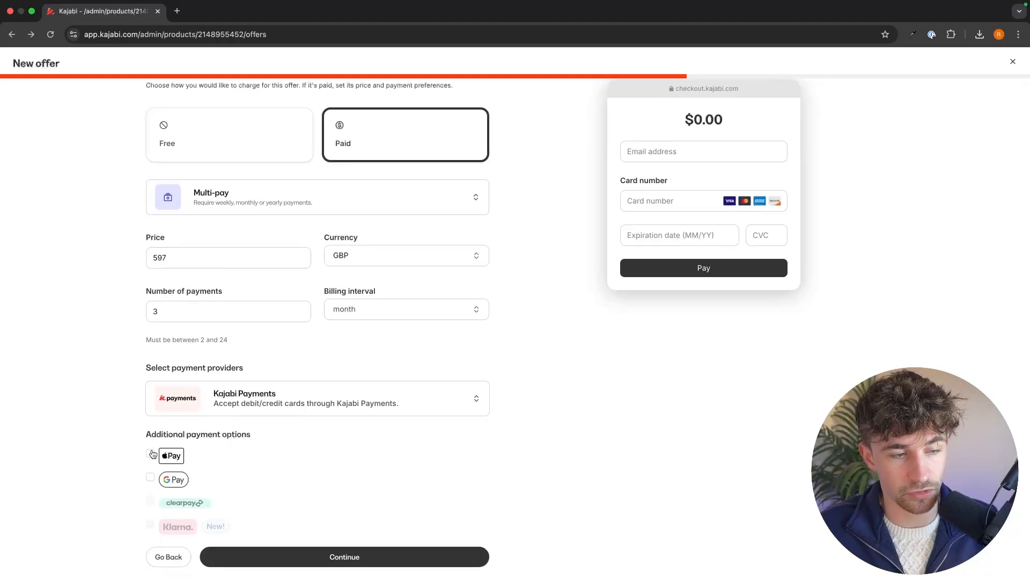
left_click(150, 479)
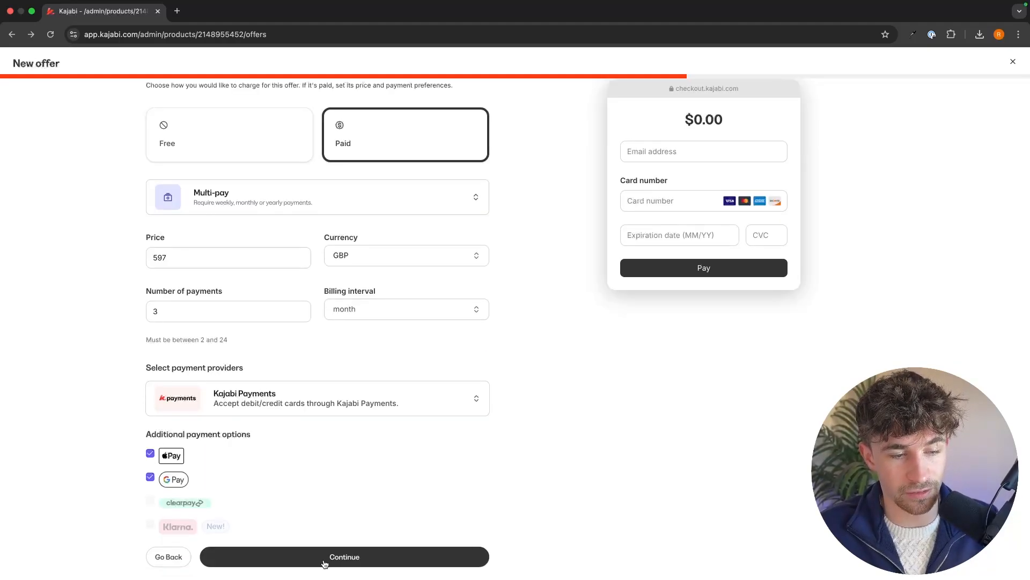
left_click(342, 556)
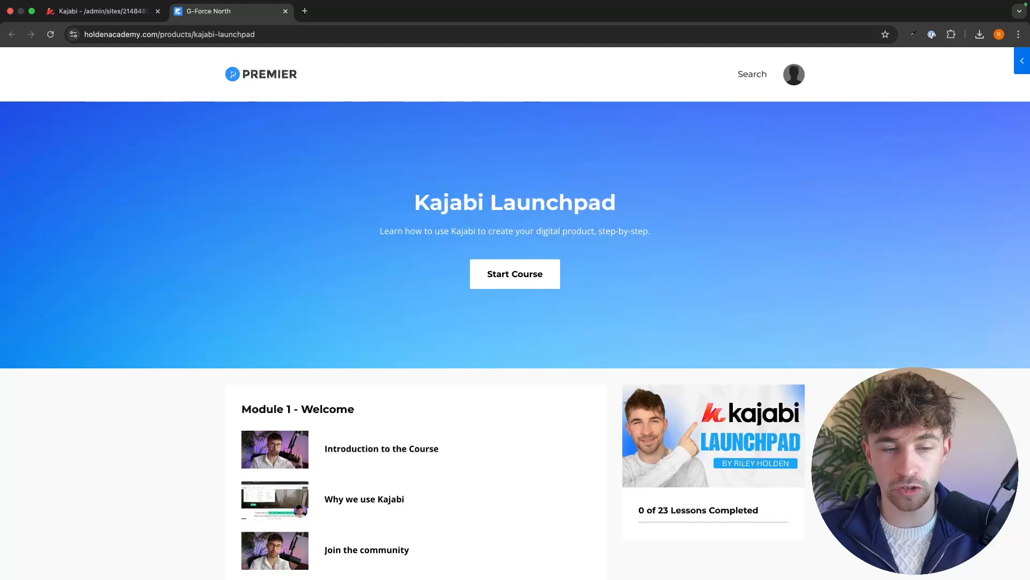
- Look through the modules and lessons listed on the Kajabi Launchpad course page
left_click_drag(399, 204, 689, 202)
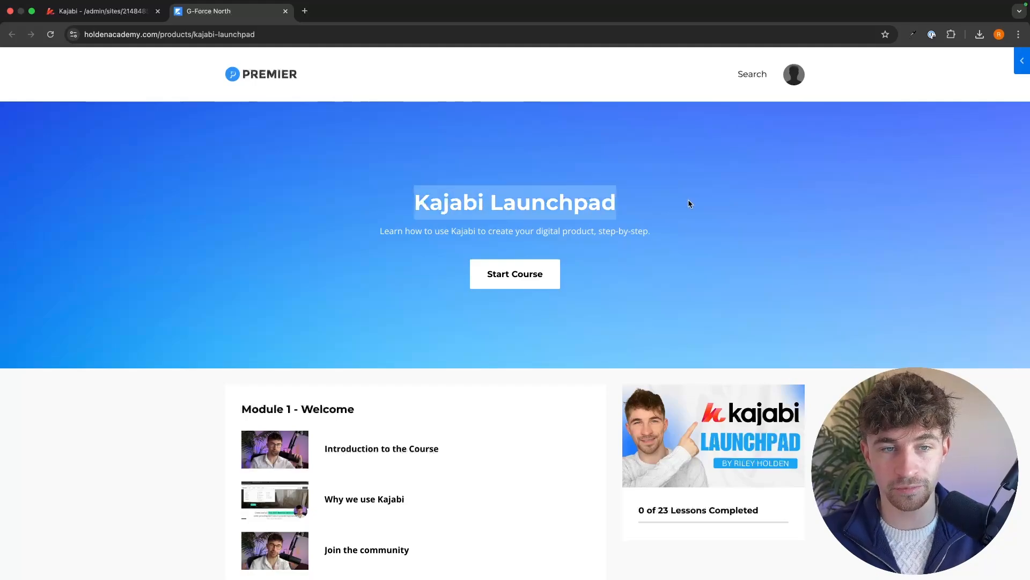
left_click(689, 201)
scroll(691, 203, "down", 3)
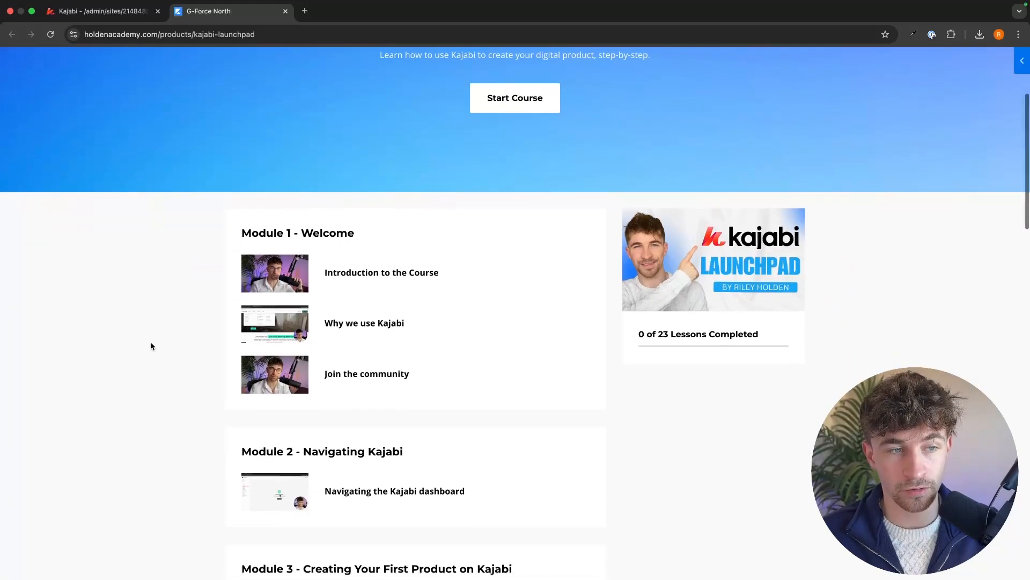
scroll(543, 309, "down", 2)
scroll(543, 309, "down", 10)
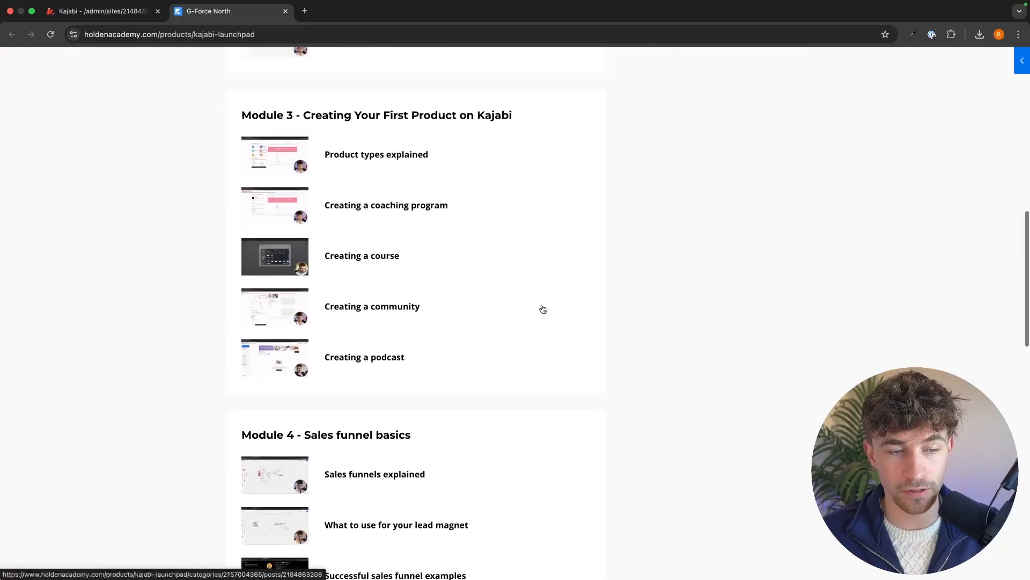
- View the Introduction to the Course lesson in Module 1 - Welcome and return to the course overview
scroll(542, 309, "up", 11)
scroll(542, 309, "up", 1)
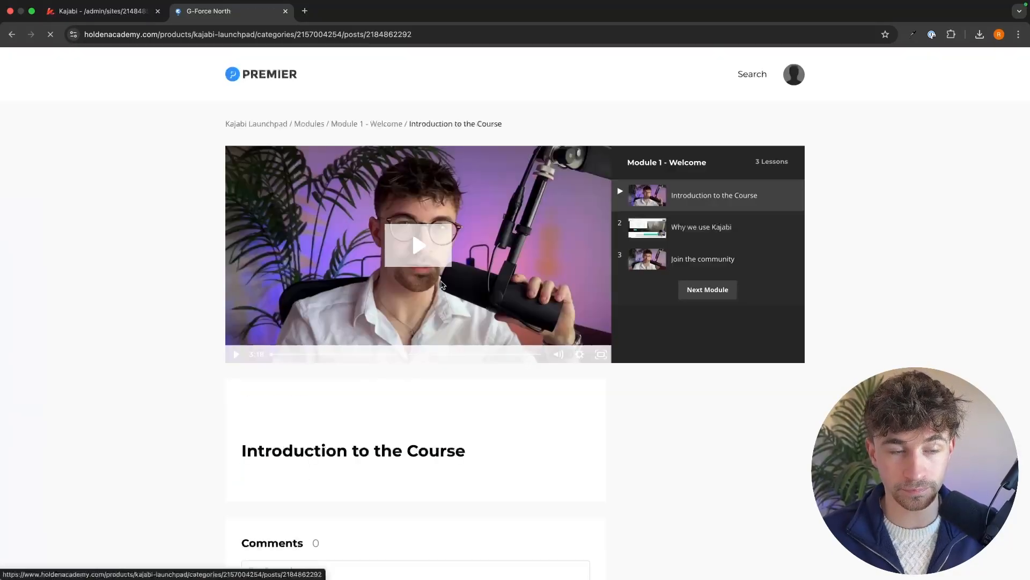
scroll(538, 277, "down", 1)
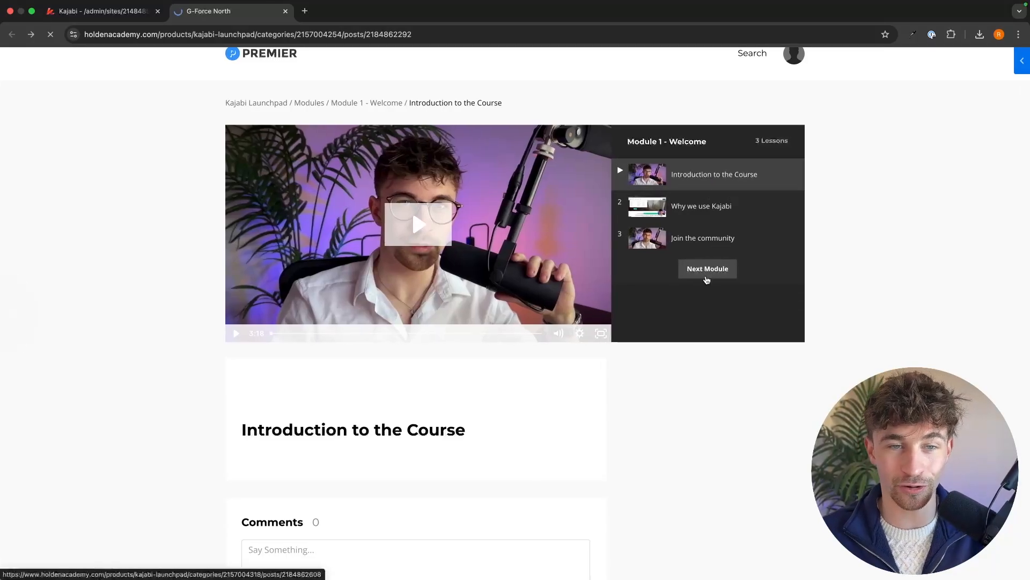
left_click(707, 280)
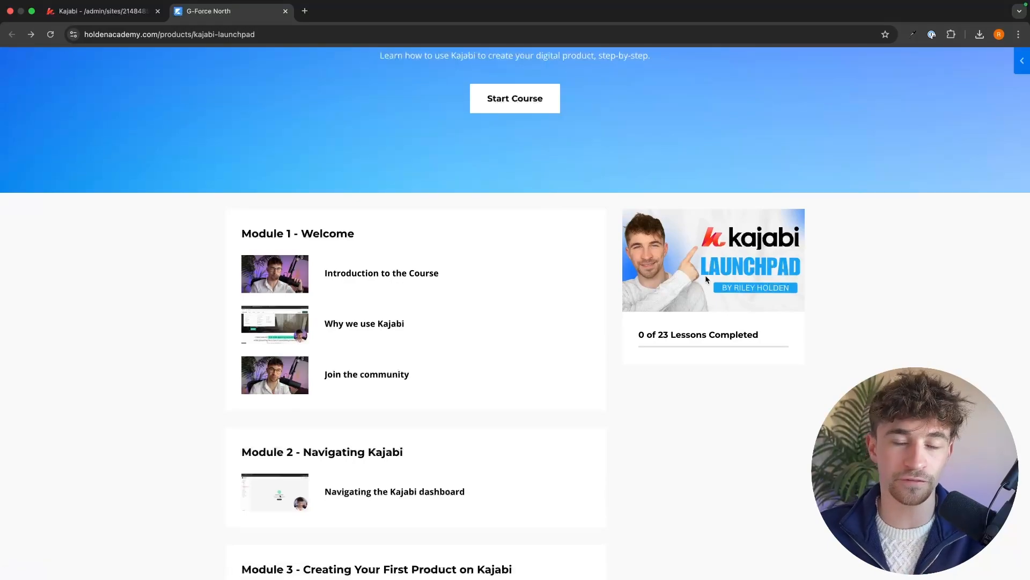